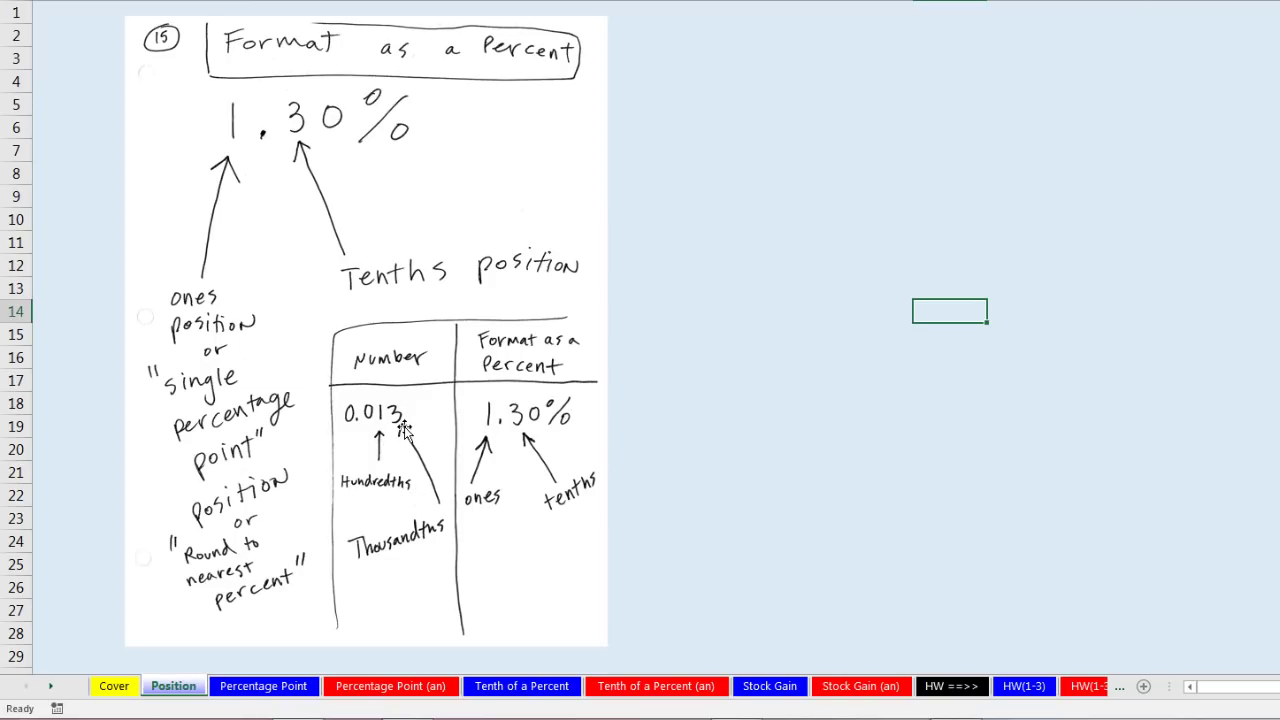
Step: On the Percentage Point sheet, change the number format of cell C6 to General
left_click(264, 690)
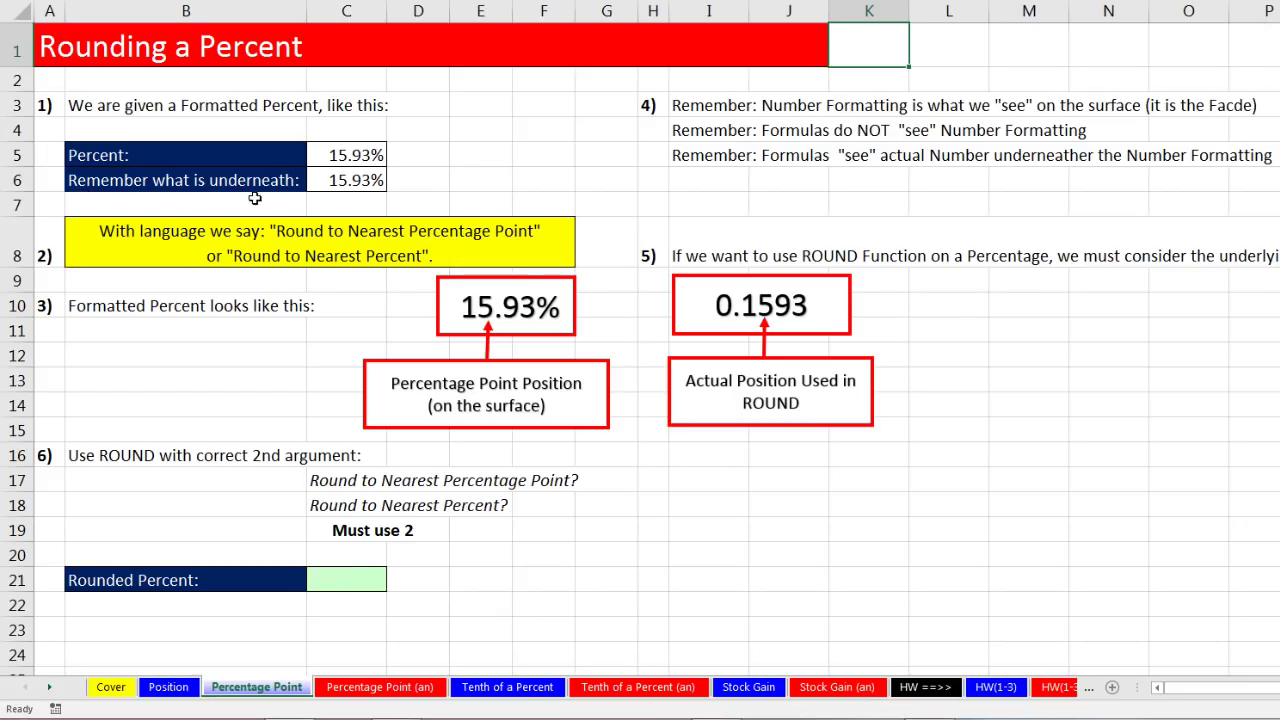
left_click(335, 182)
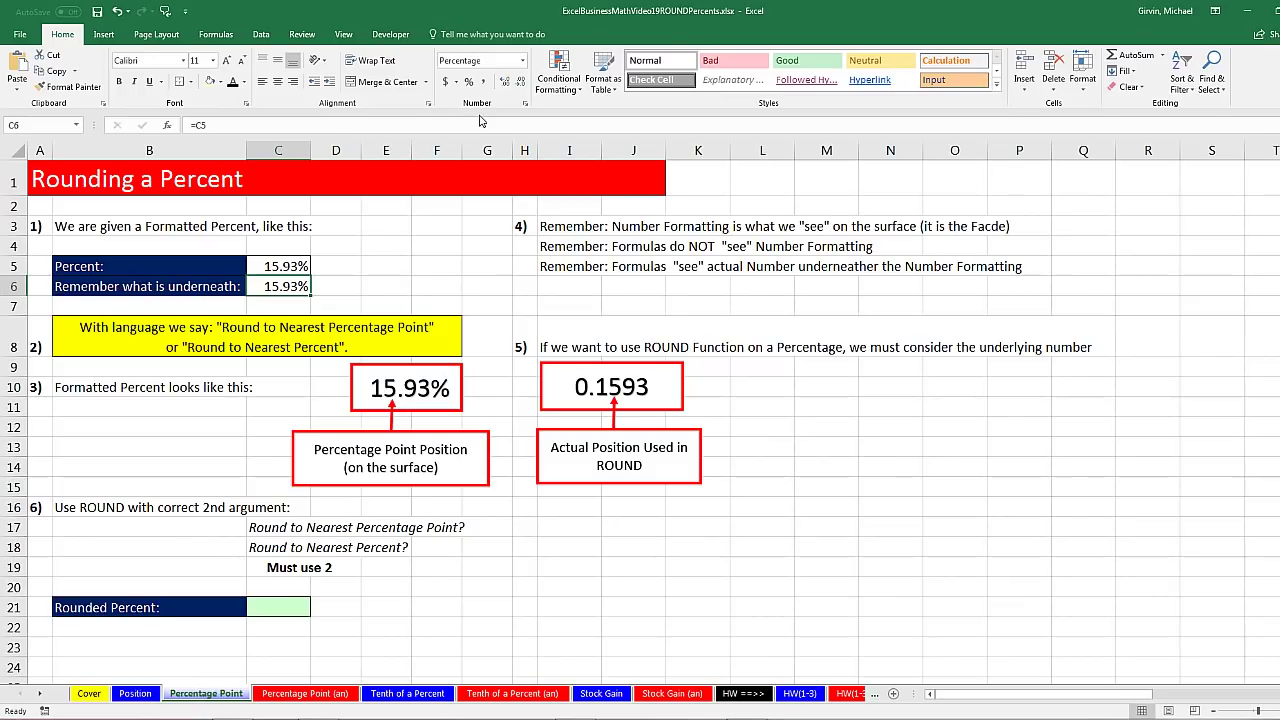
left_click(520, 60)
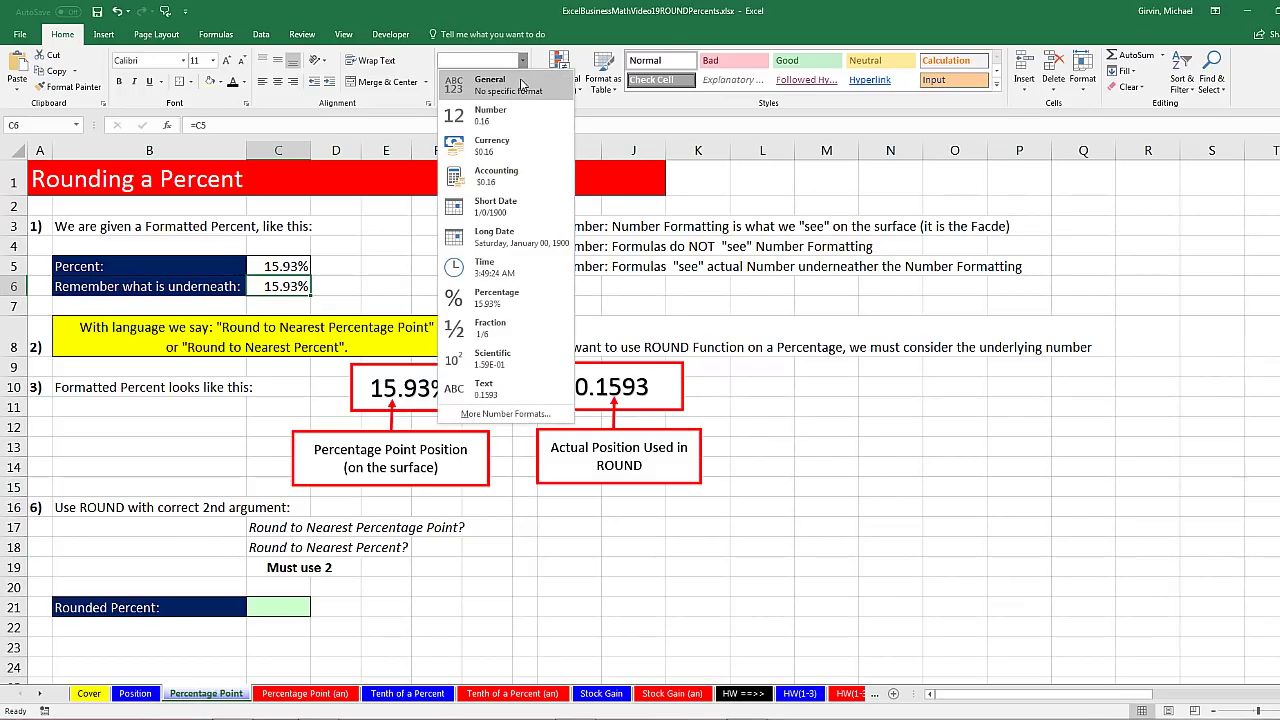
left_click(520, 84)
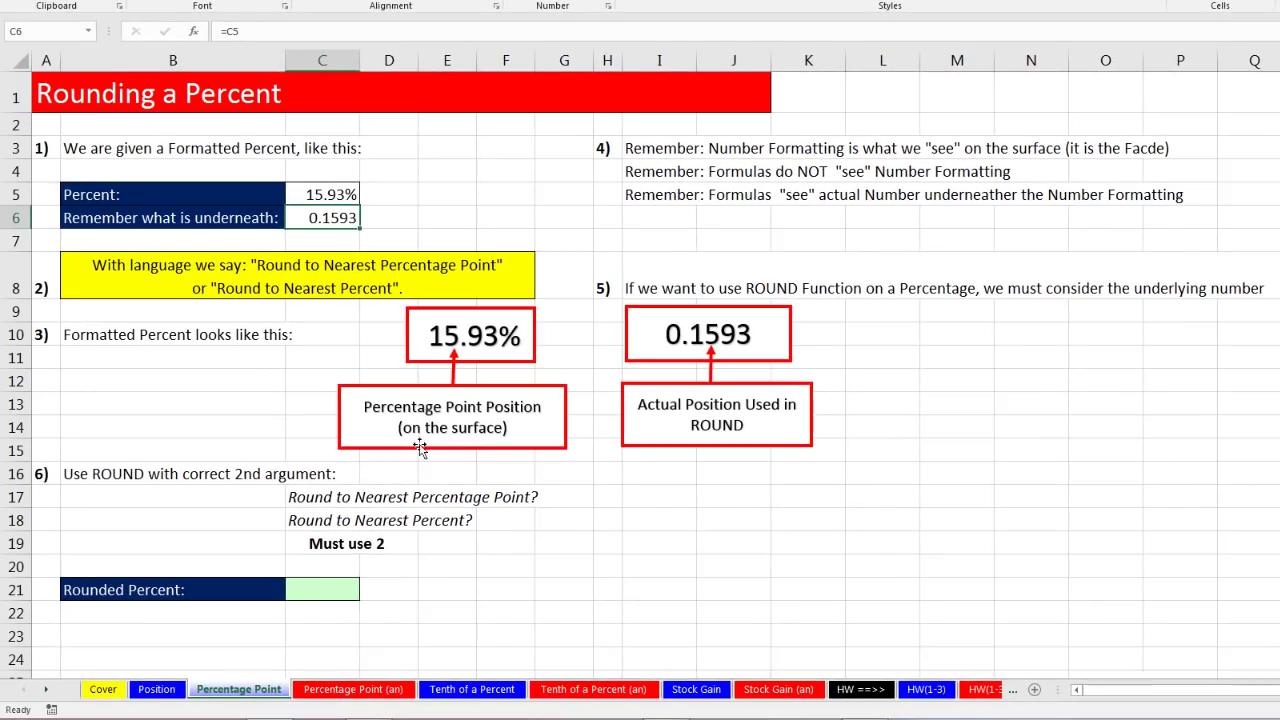
Step: Enter =ROUND(C5,2) in the Rounded Percent cell C21 to round to the nearest percentage point
left_click(321, 588)
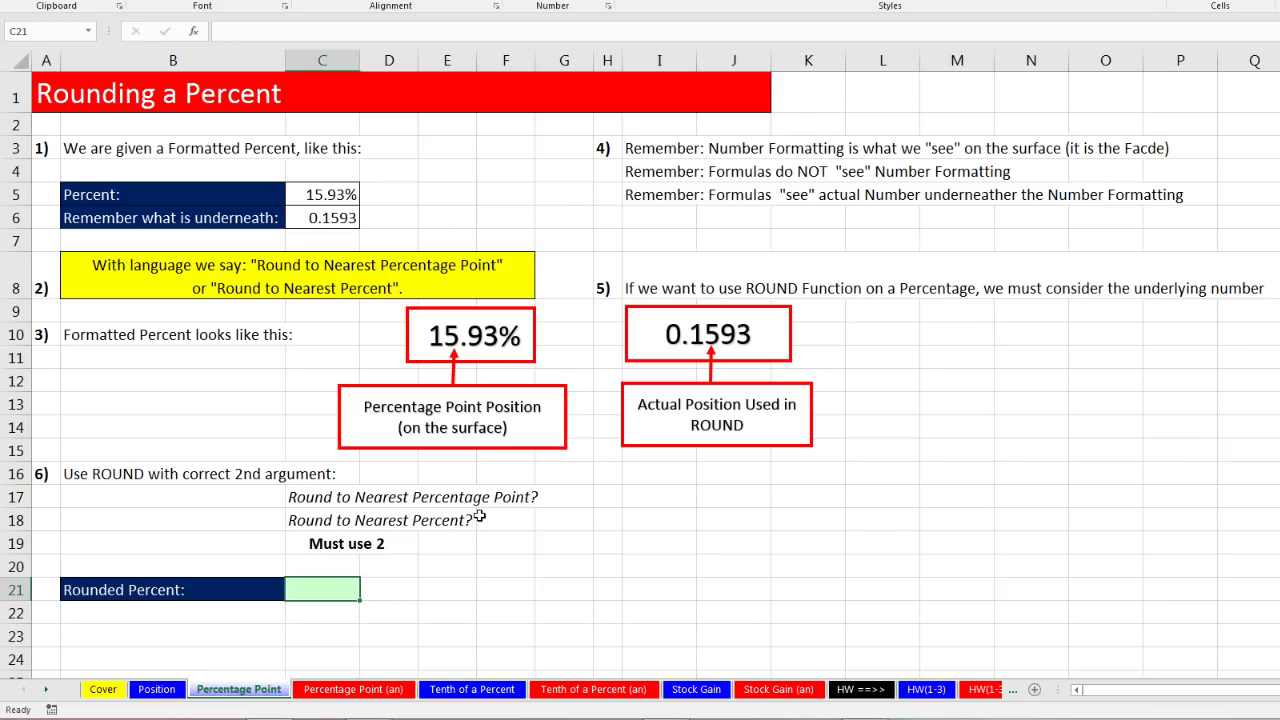
type("=round")
key("Tab")
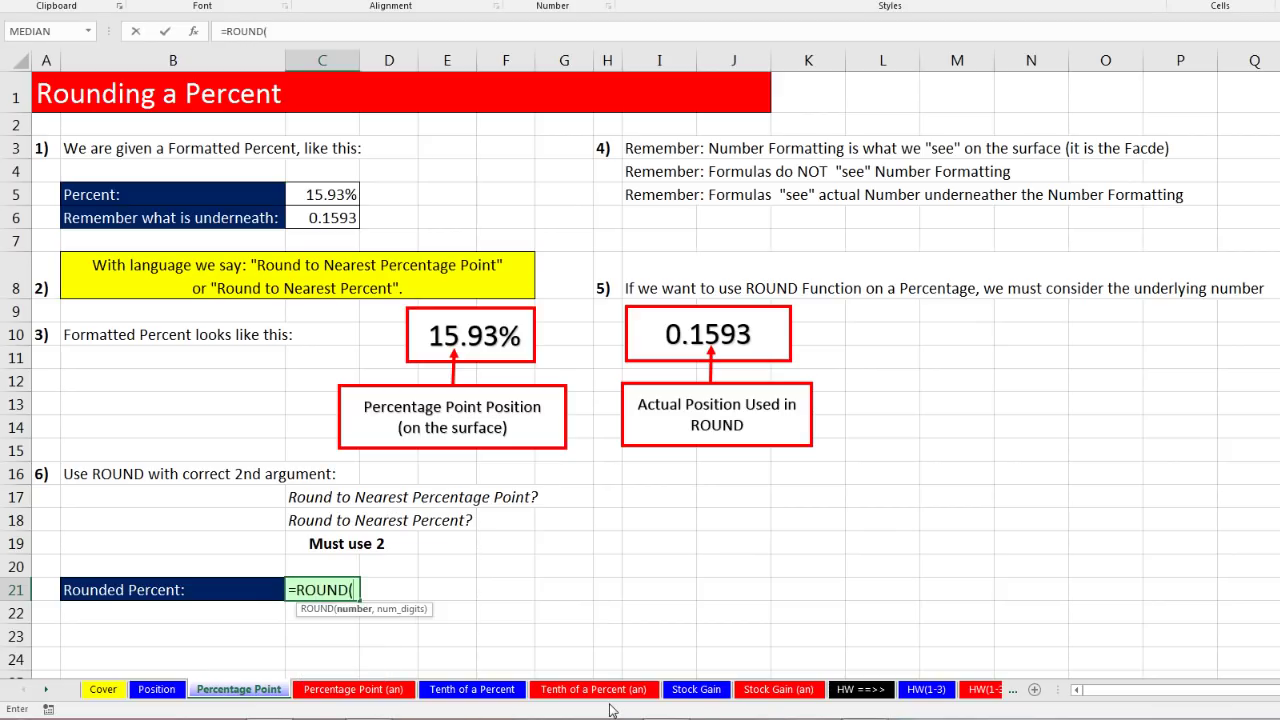
left_click(305, 196)
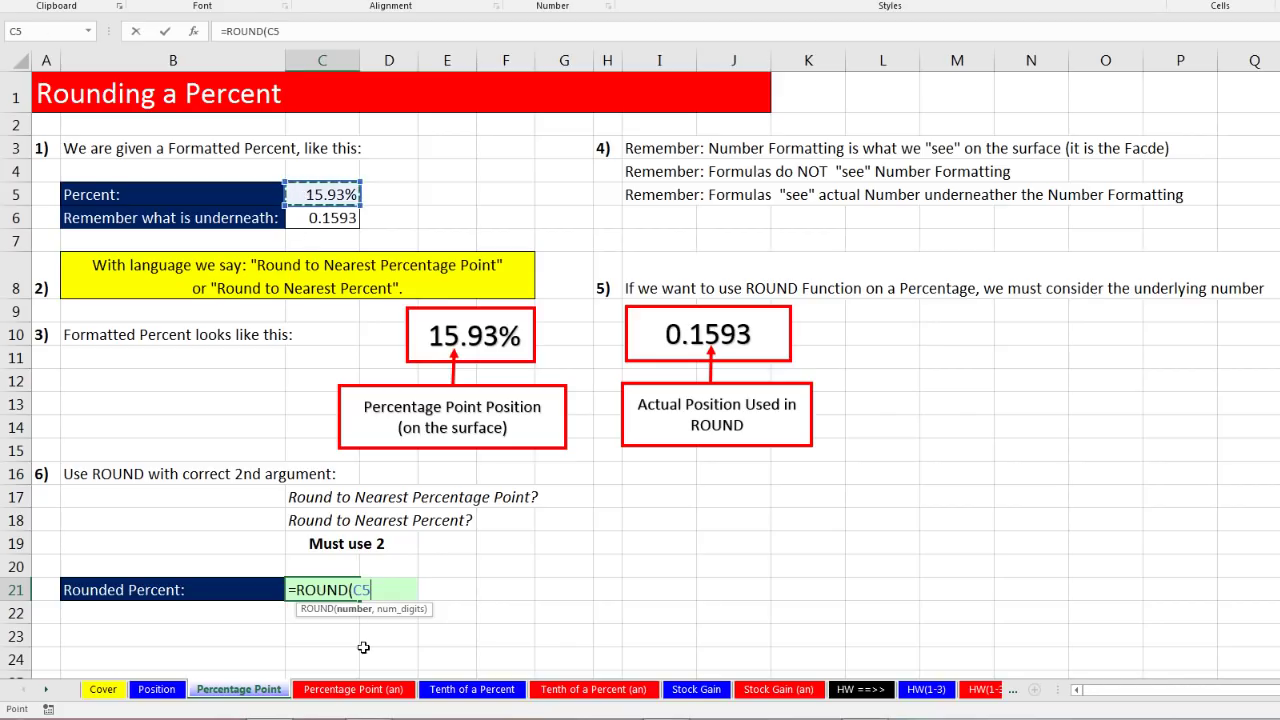
type(",")
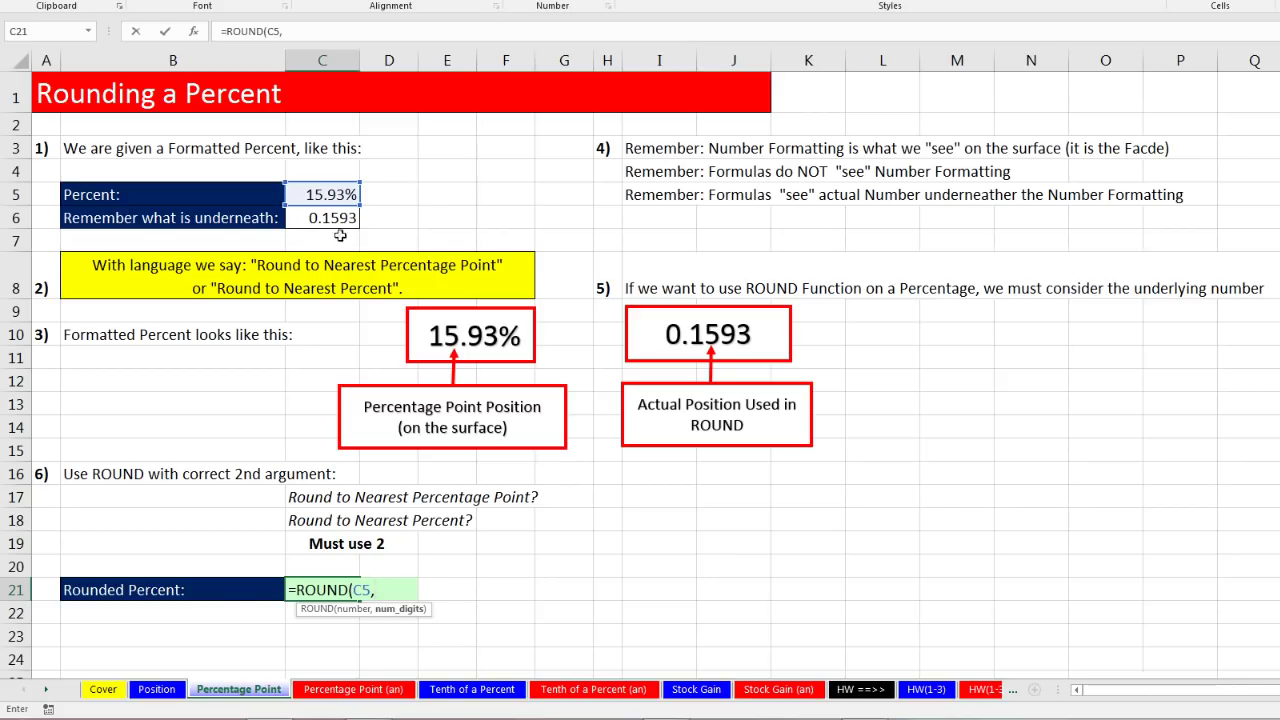
type("2)")
key("ctrl+Return")
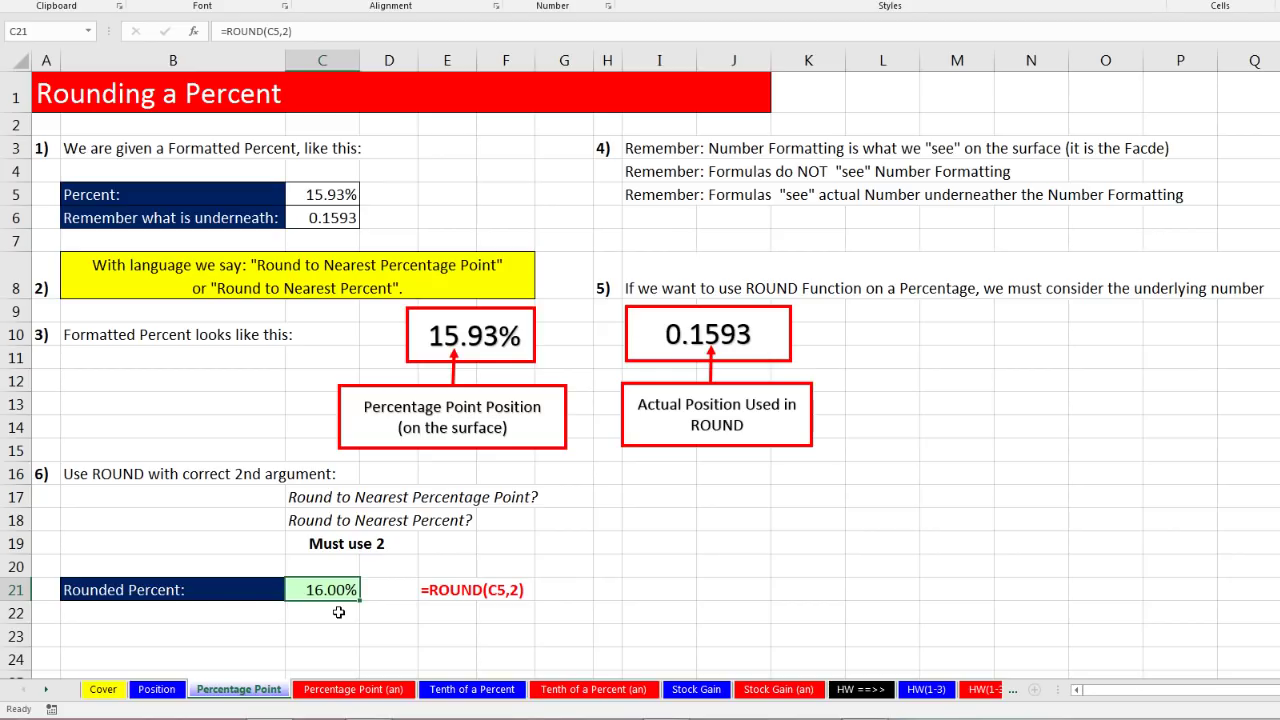
Step: On the Tenth of a Percent sheet, change the number format of cell C6 to General
left_click(477, 692)
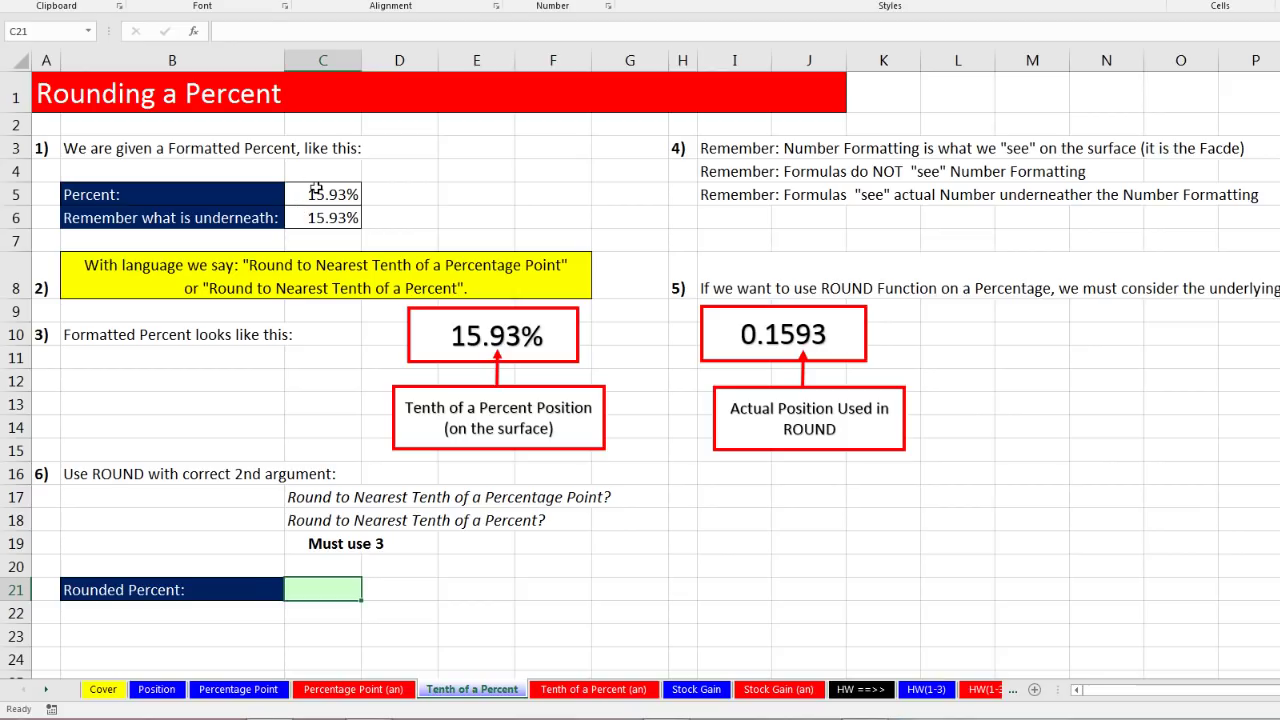
left_click(312, 190)
left_click(325, 217)
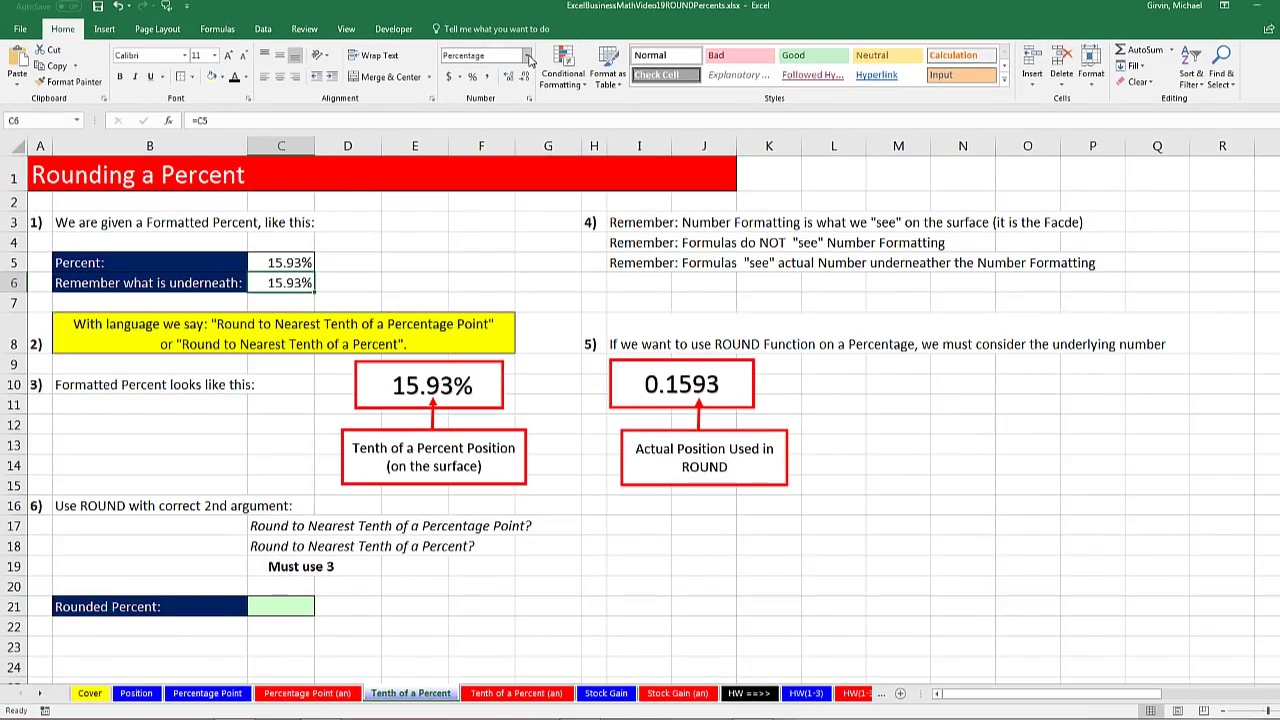
left_click(529, 57)
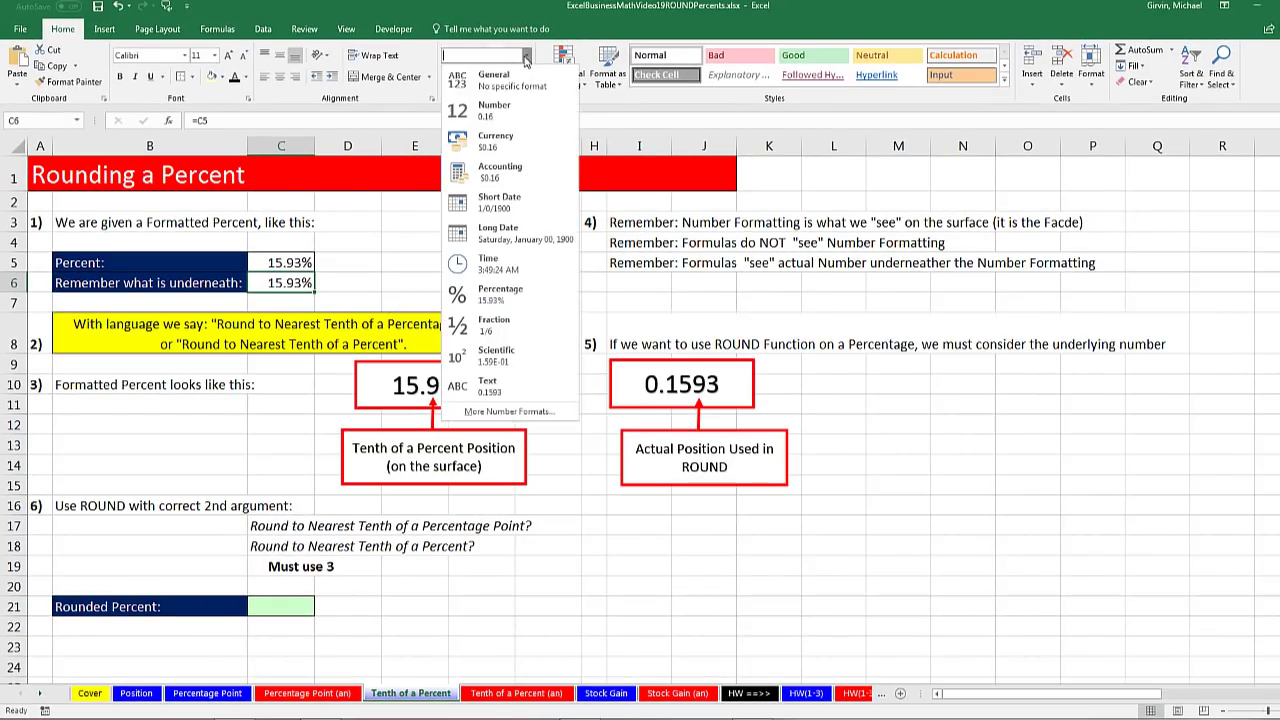
left_click(500, 70)
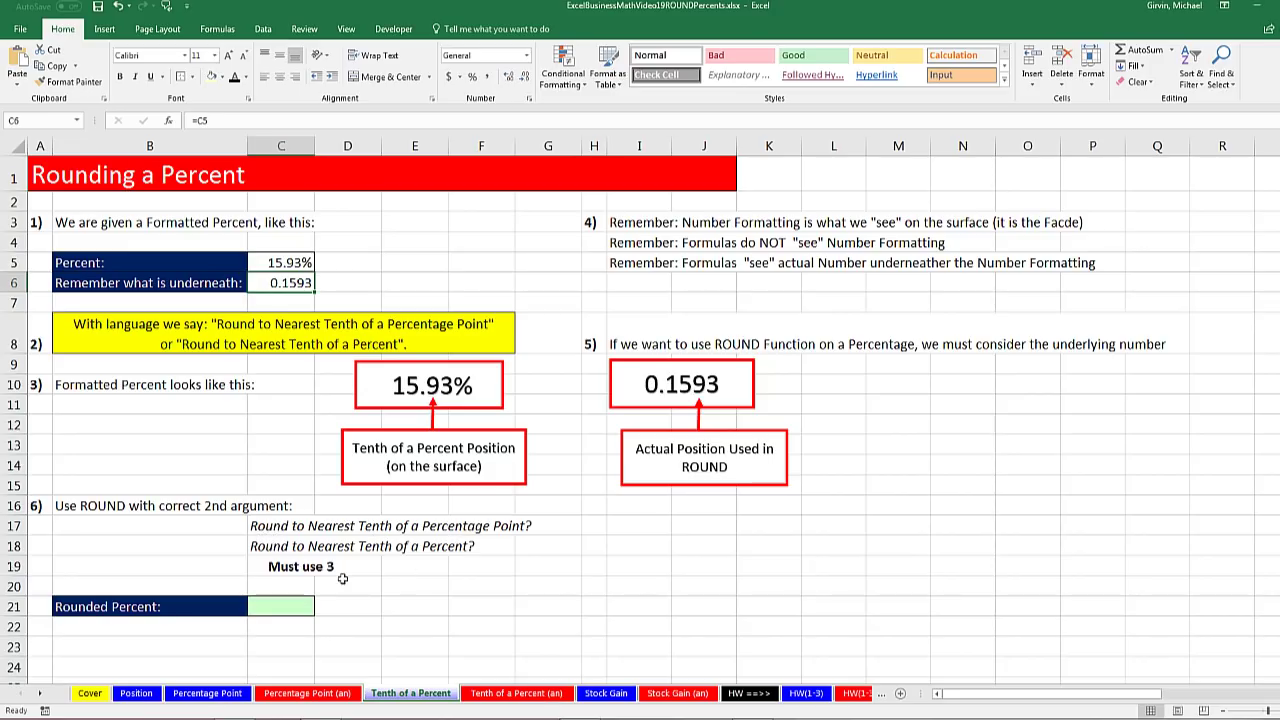
Step: Enter =ROUND(C5,3) in the Rounded Percent cell C21 to round to the nearest tenth of a percent
left_click(283, 607)
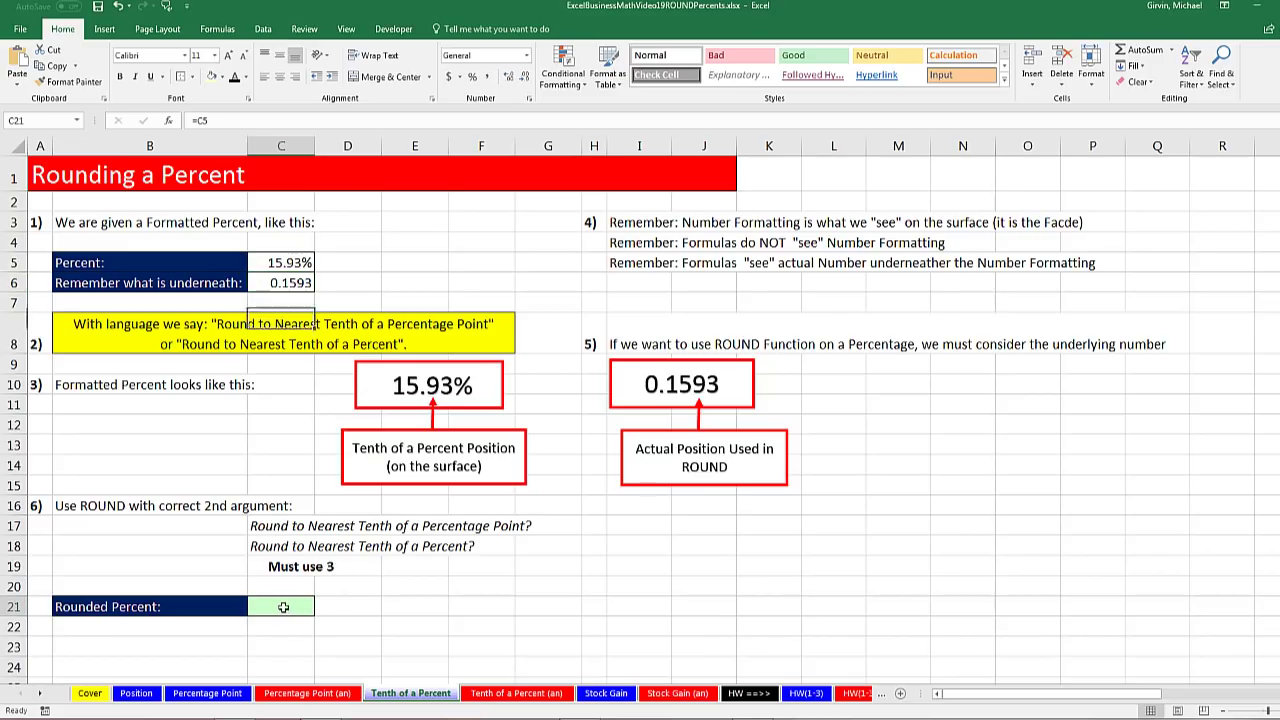
type("=round")
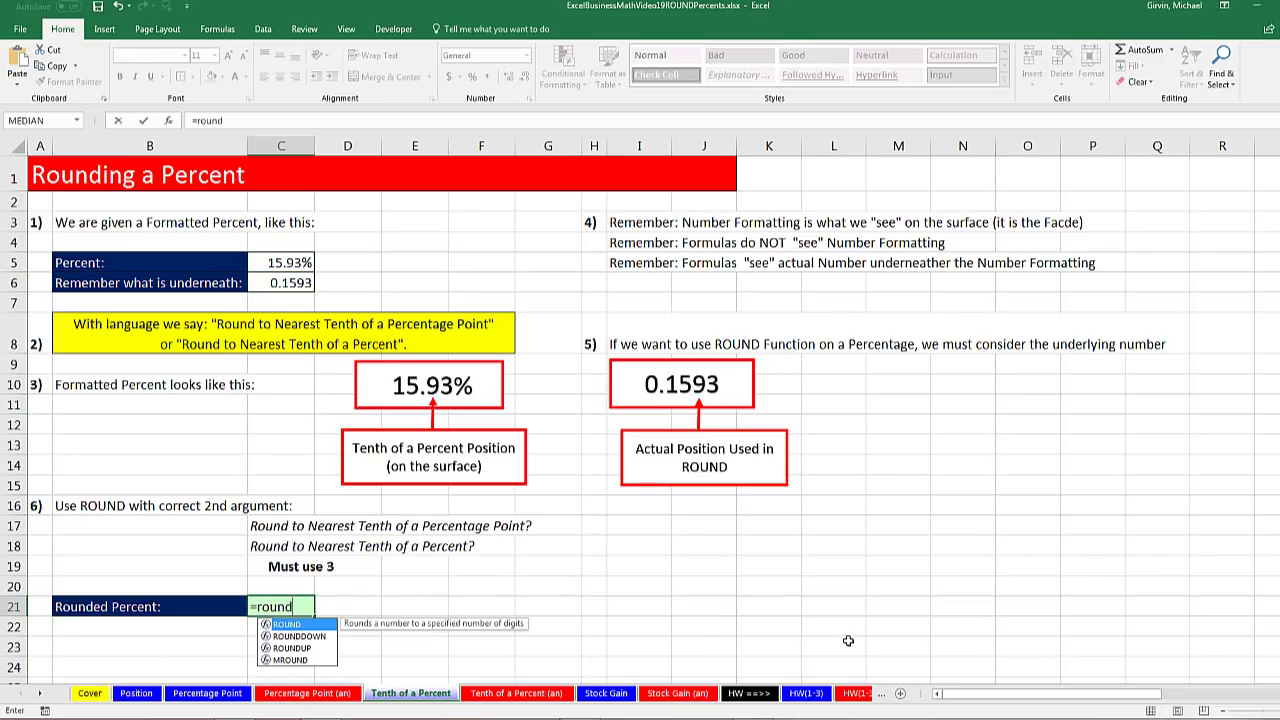
key("Tab")
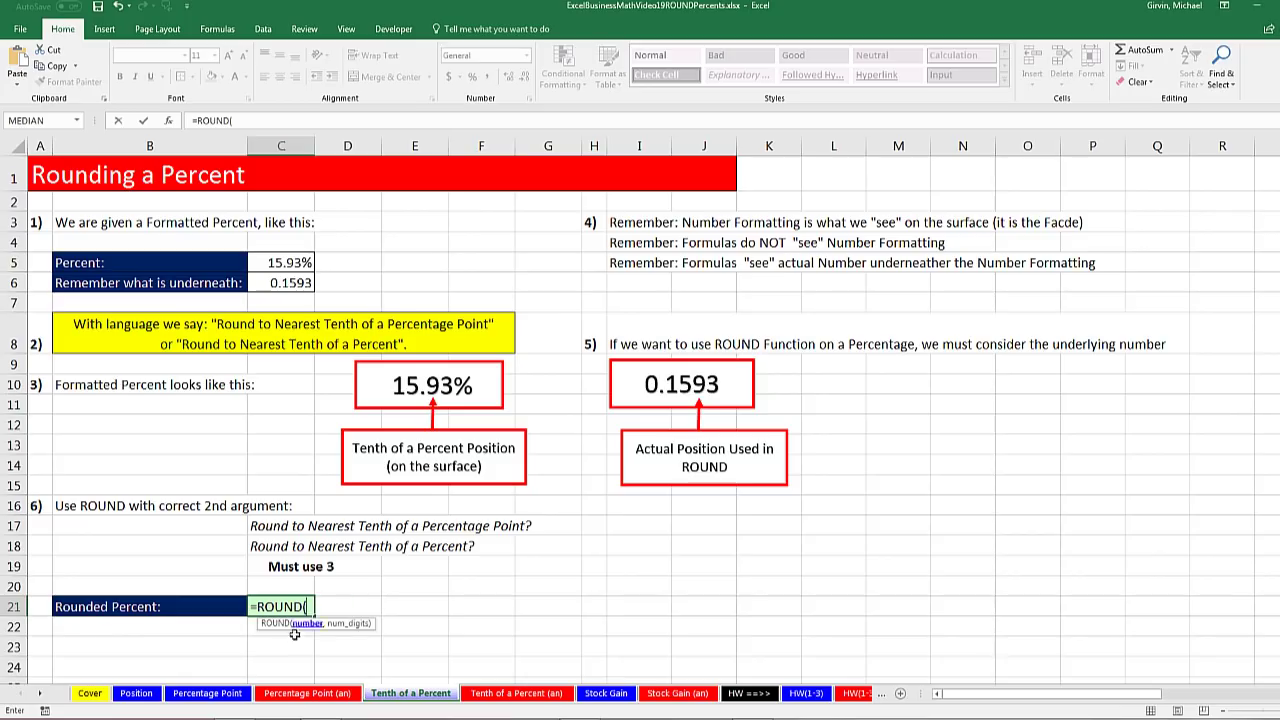
left_click(284, 262)
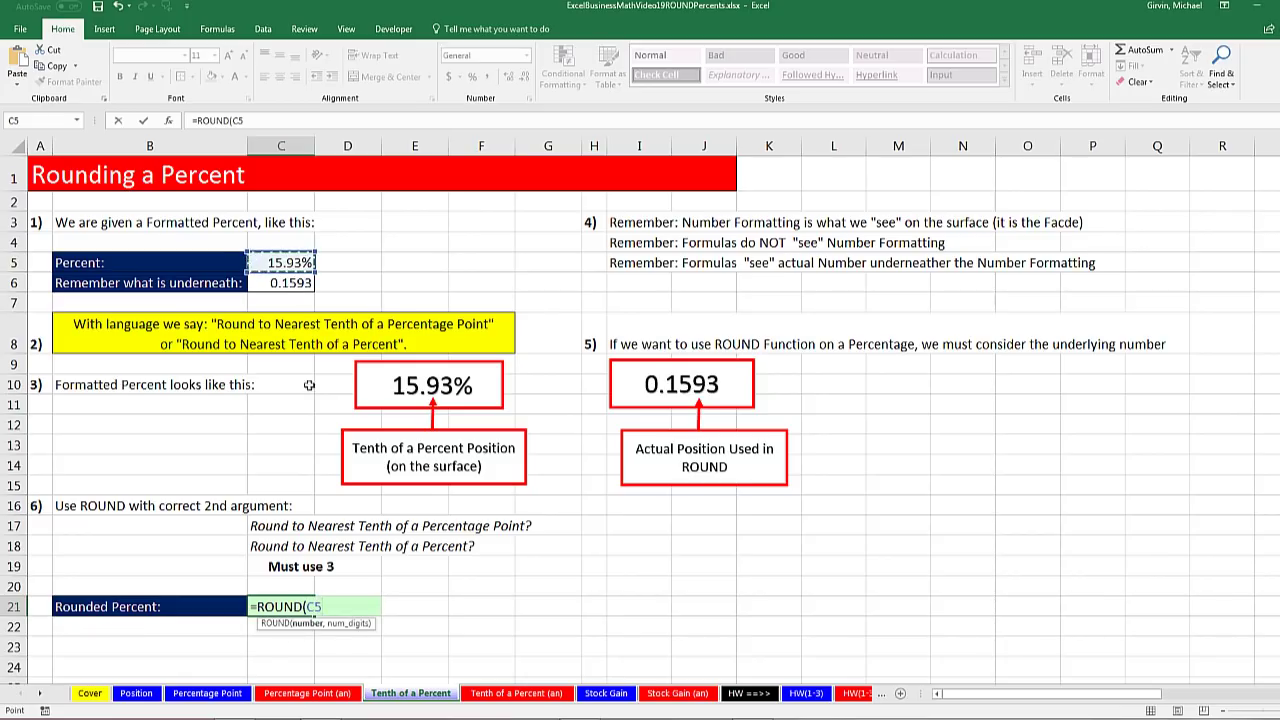
type(",")
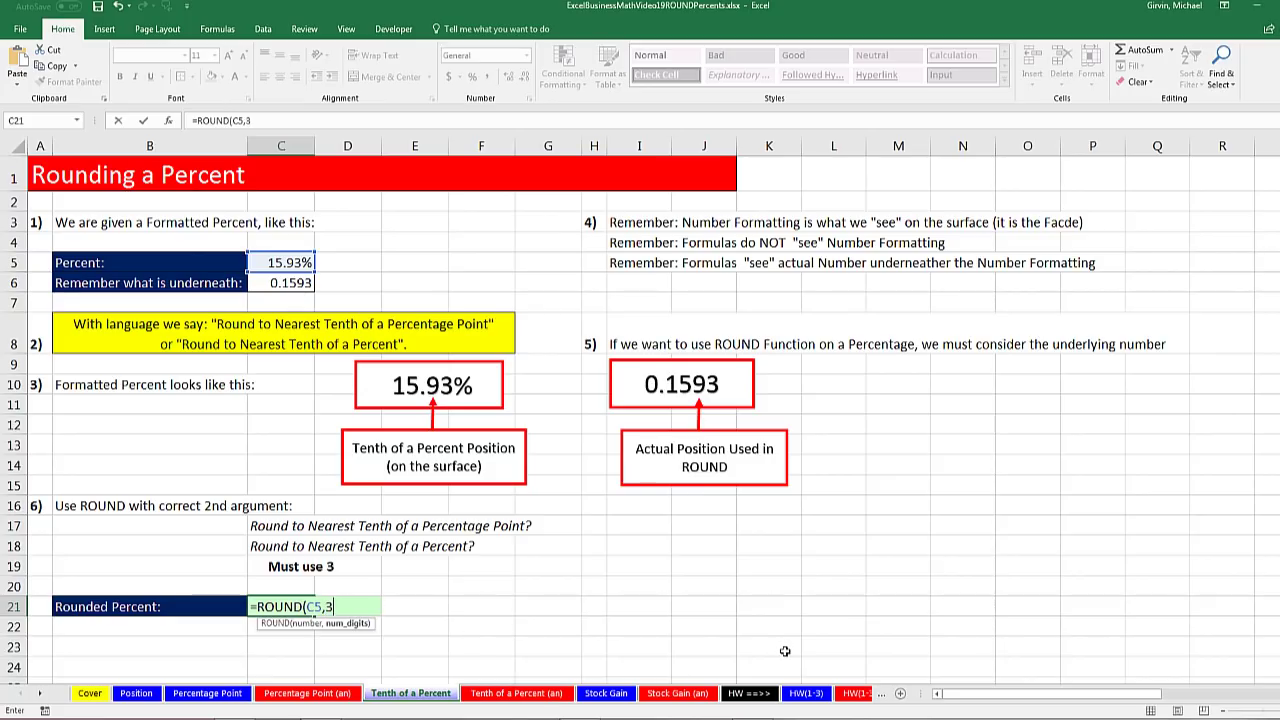
type("3)")
key("Return")
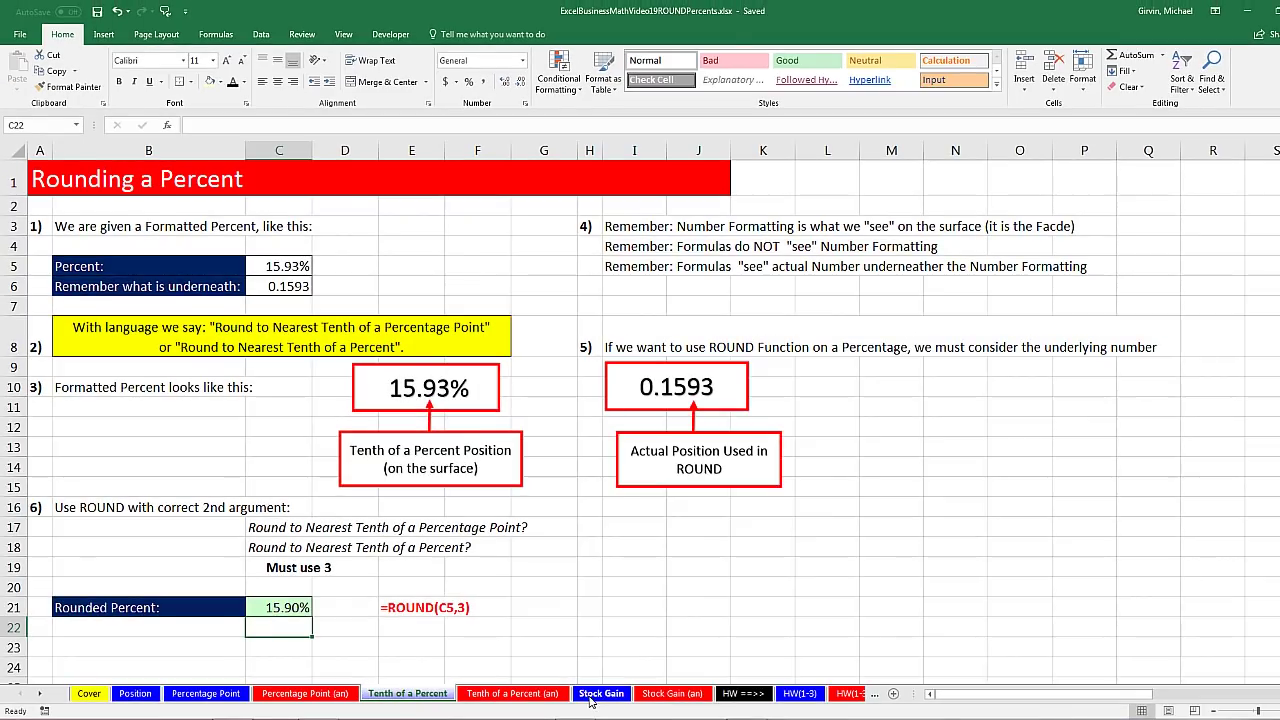
Step: Open the Stock Gain sheet and examine the stock names, the begin and end dates, and the stock values for each date
left_click(590, 697)
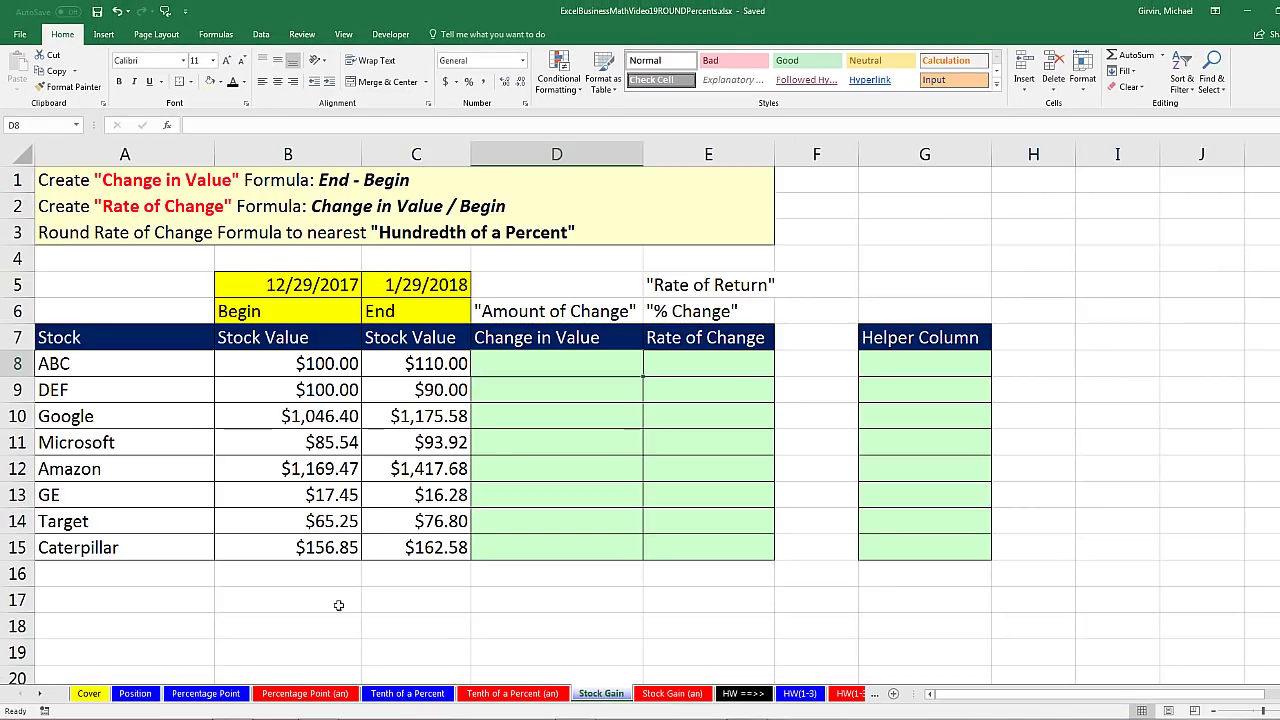
left_click_drag(100, 358, 113, 545)
left_click(90, 420)
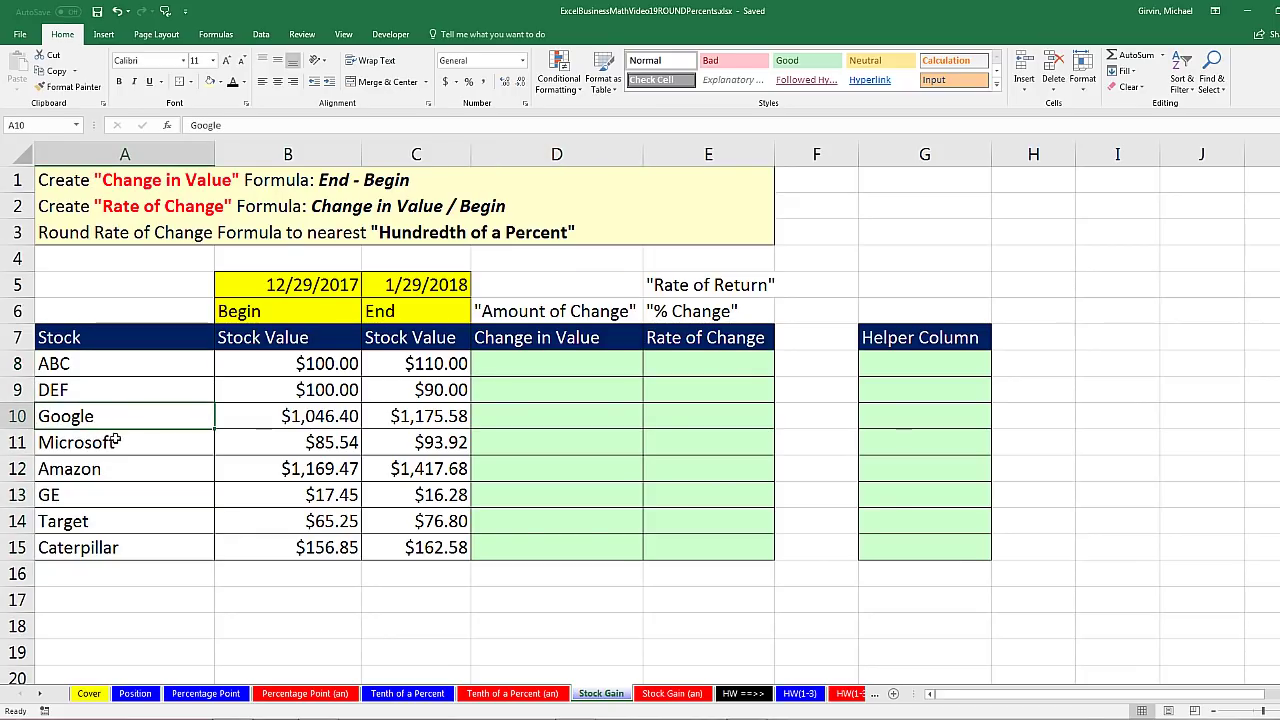
left_click(117, 441)
left_click(117, 470)
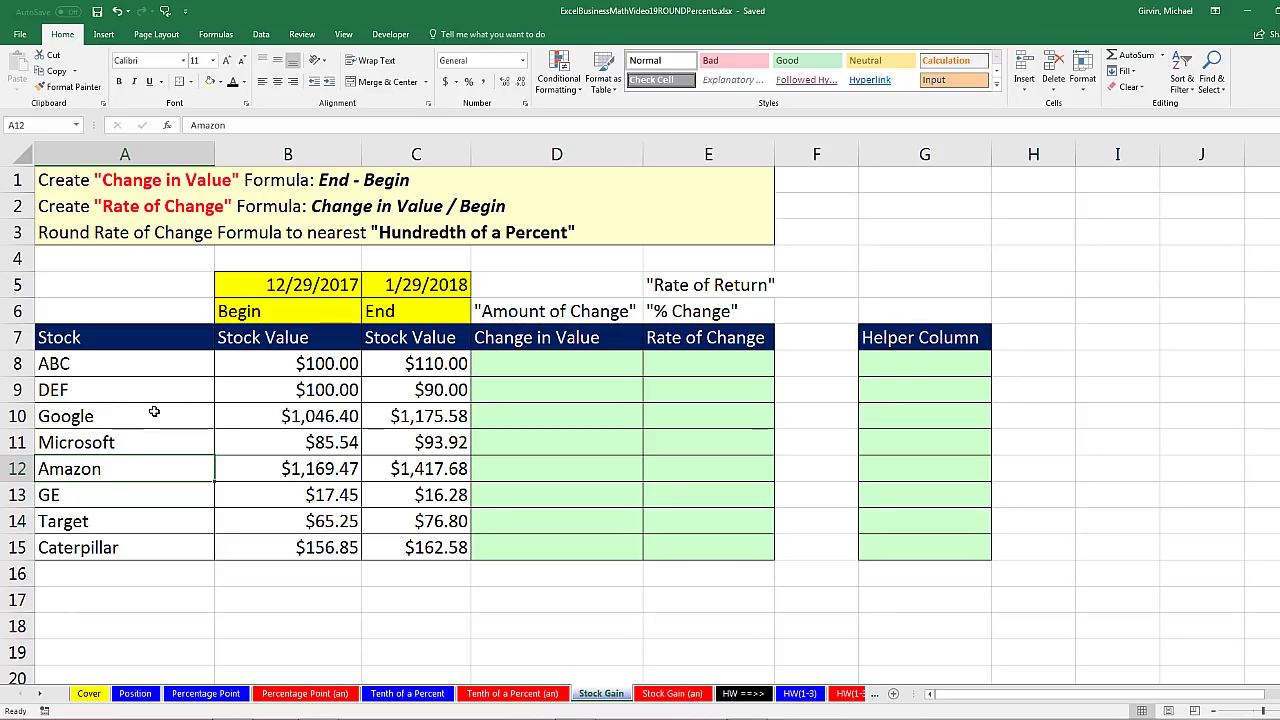
left_click(298, 416)
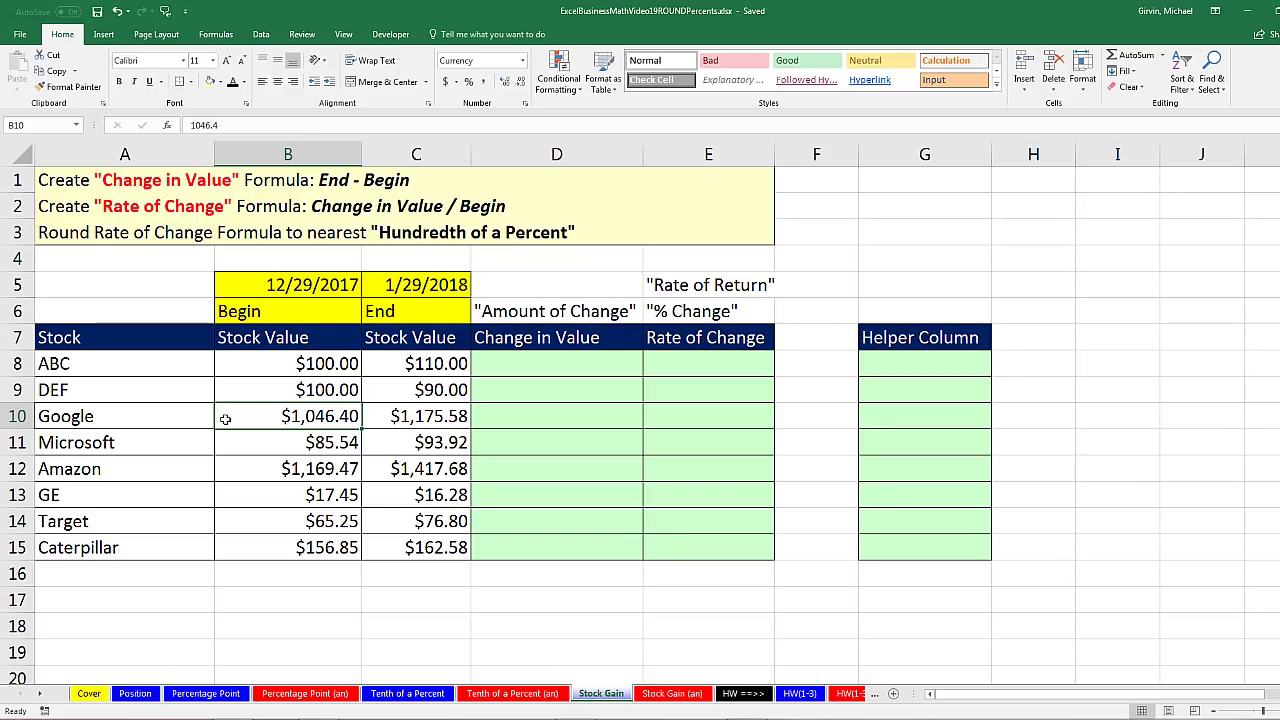
left_click_drag(150, 424, 400, 540)
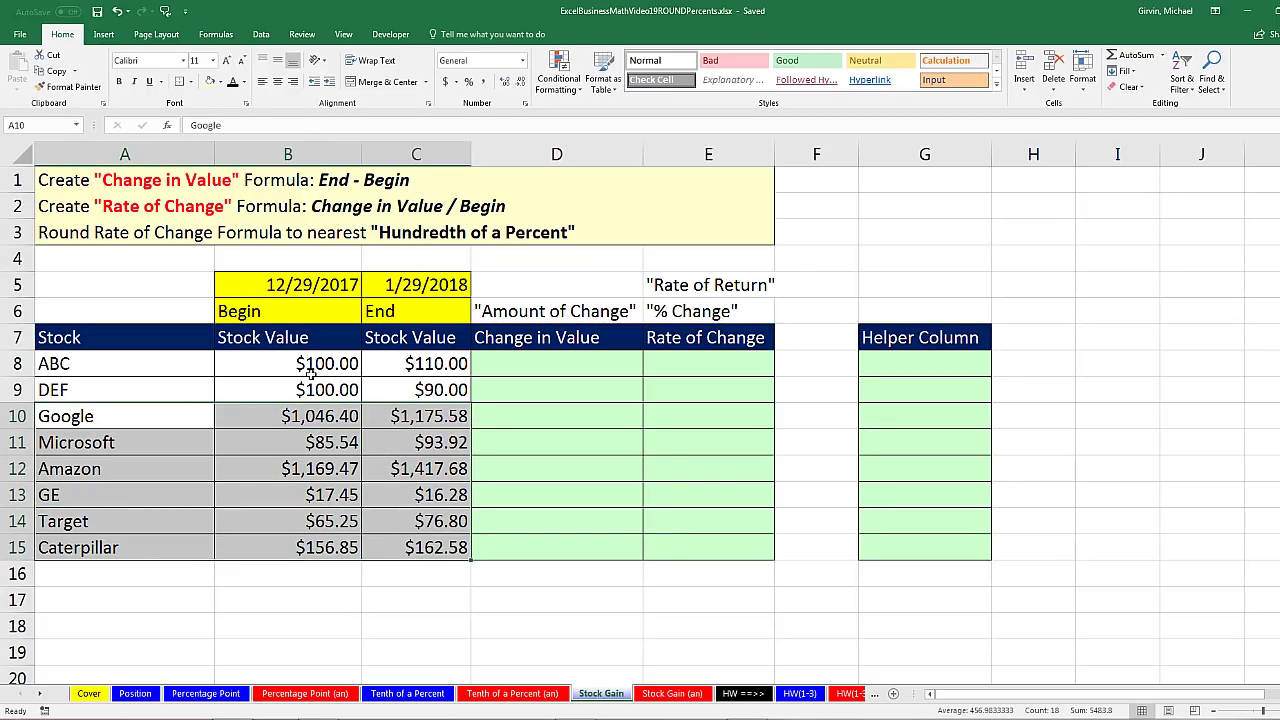
left_click(290, 289)
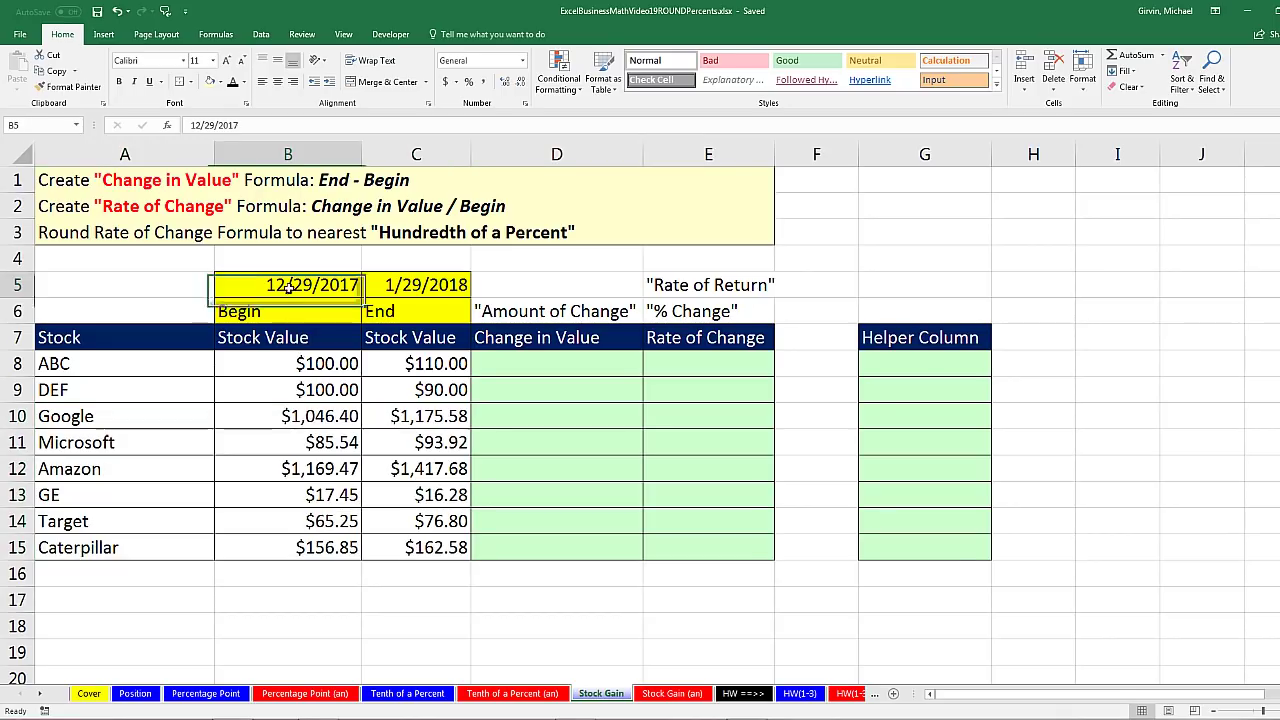
left_click(411, 289)
left_click_drag(142, 363, 425, 386)
left_click(506, 364)
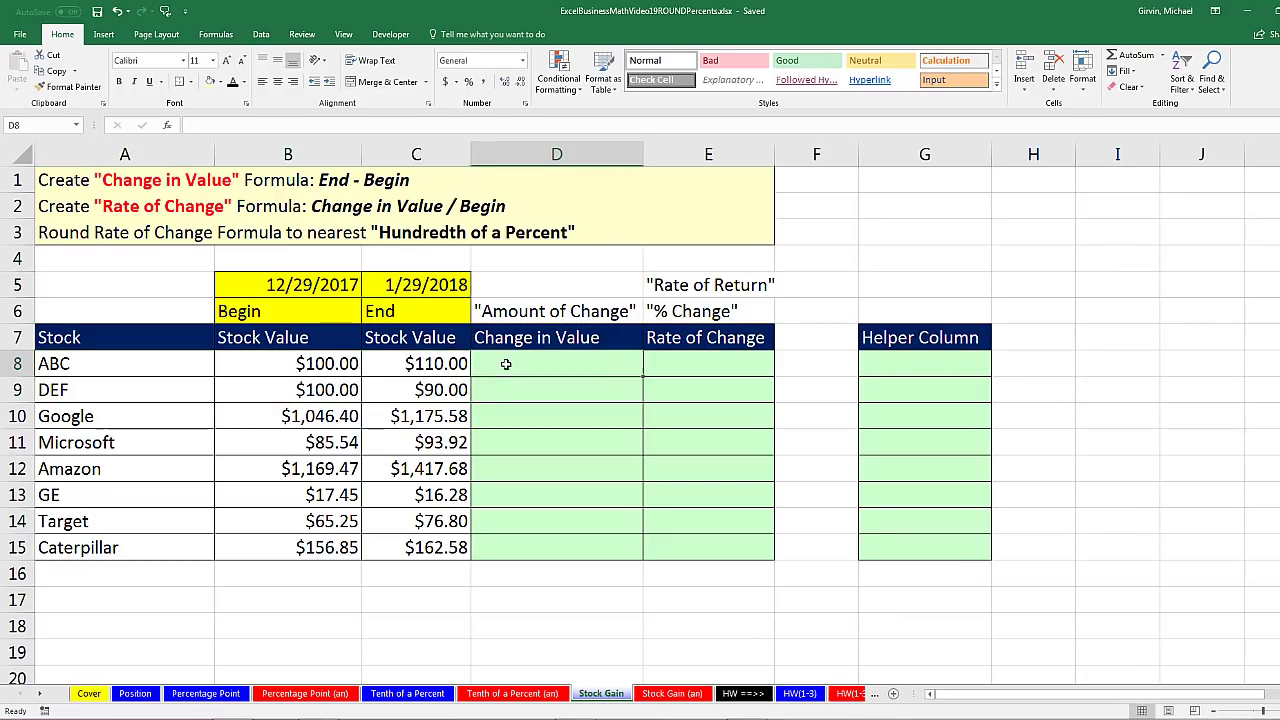
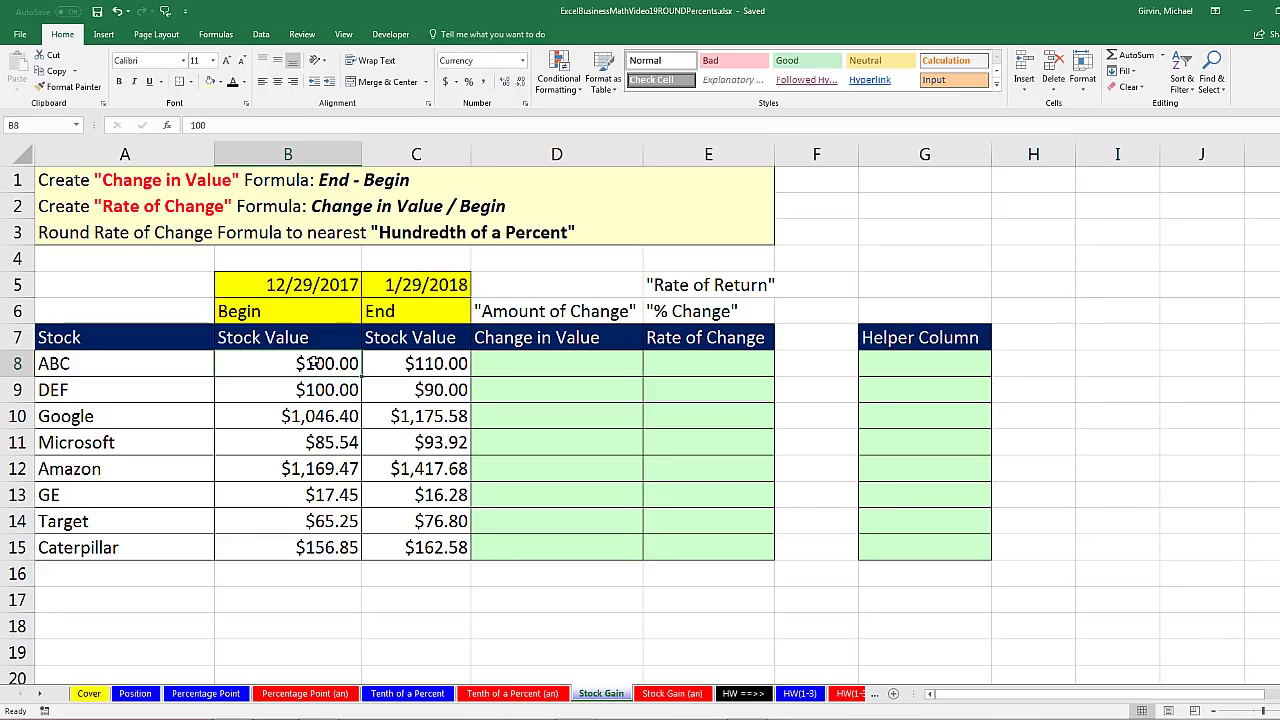
left_click(406, 362)
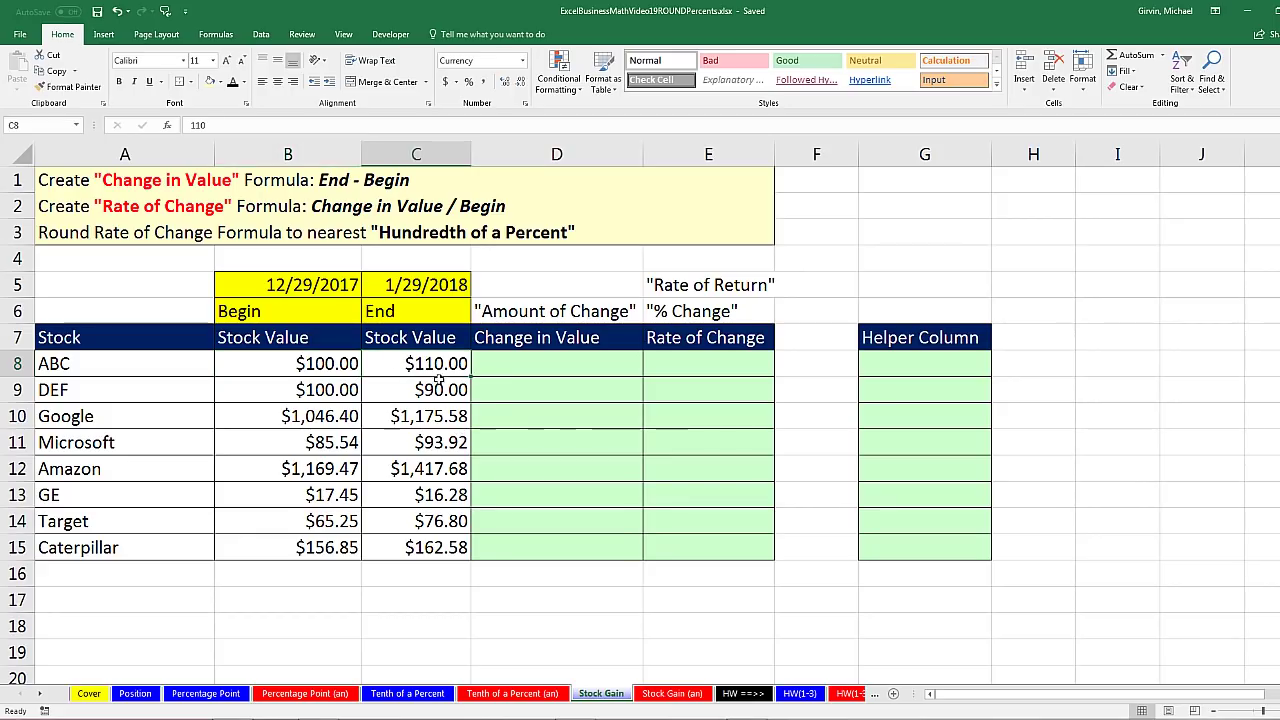
Step: Enter =C8-B8 in cell D8 to calculate the change in value for stock ABC
left_click(502, 364)
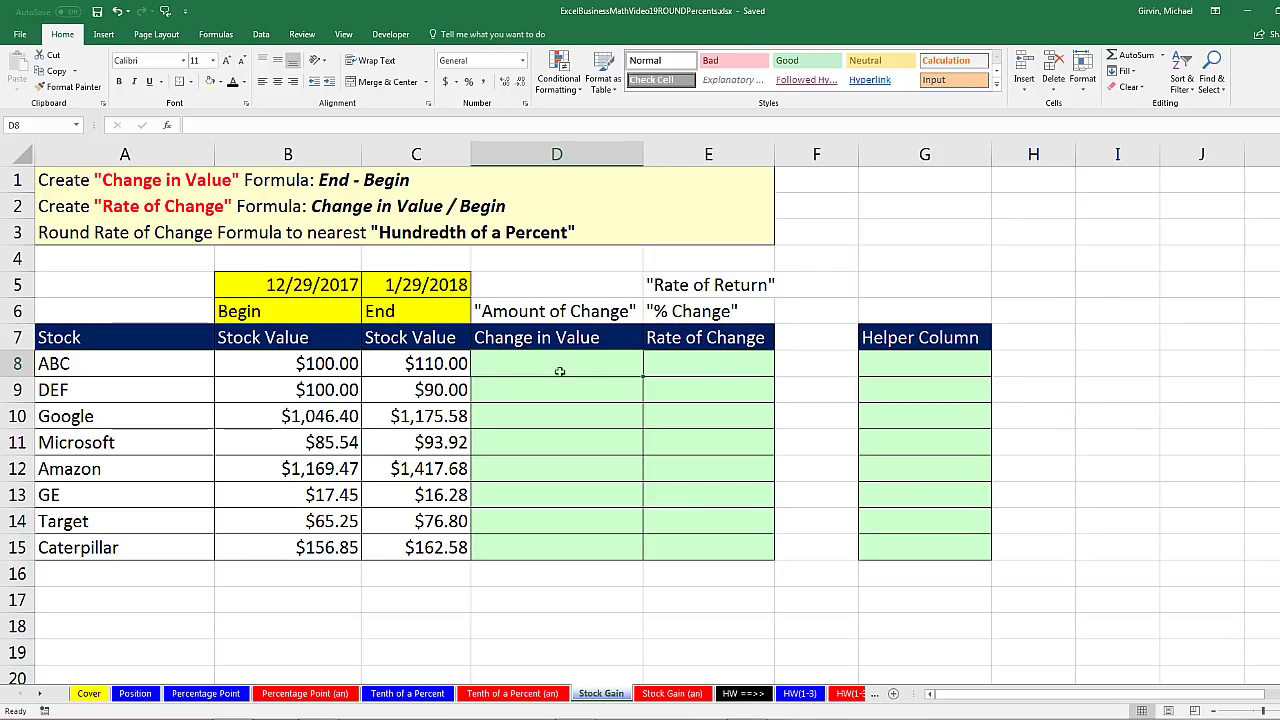
type("=")
key("Left")
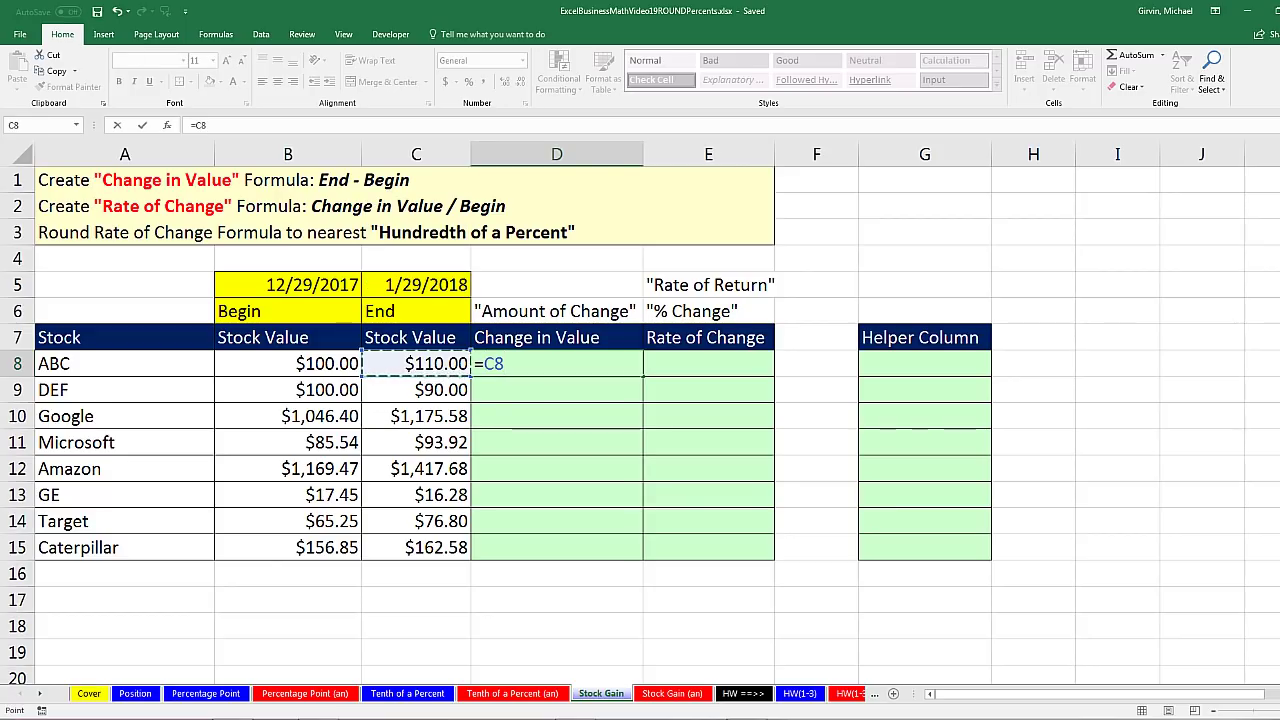
type("-")
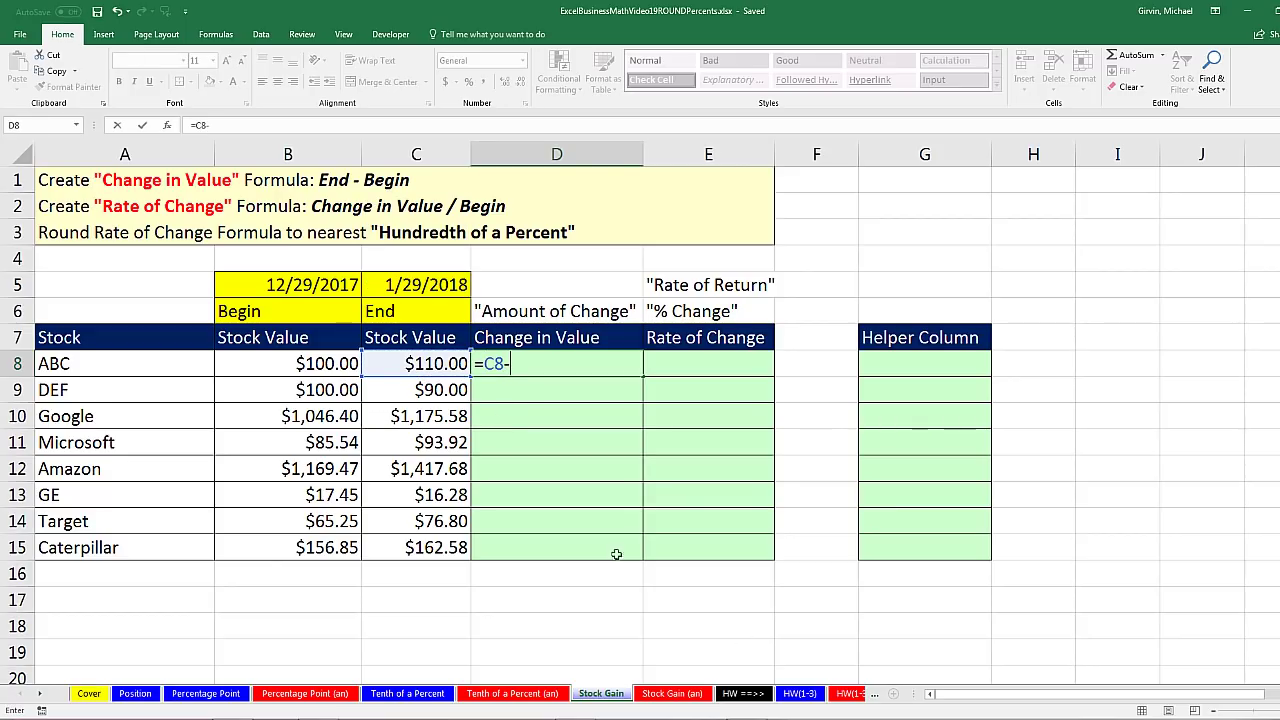
key("Left")
key("Left")
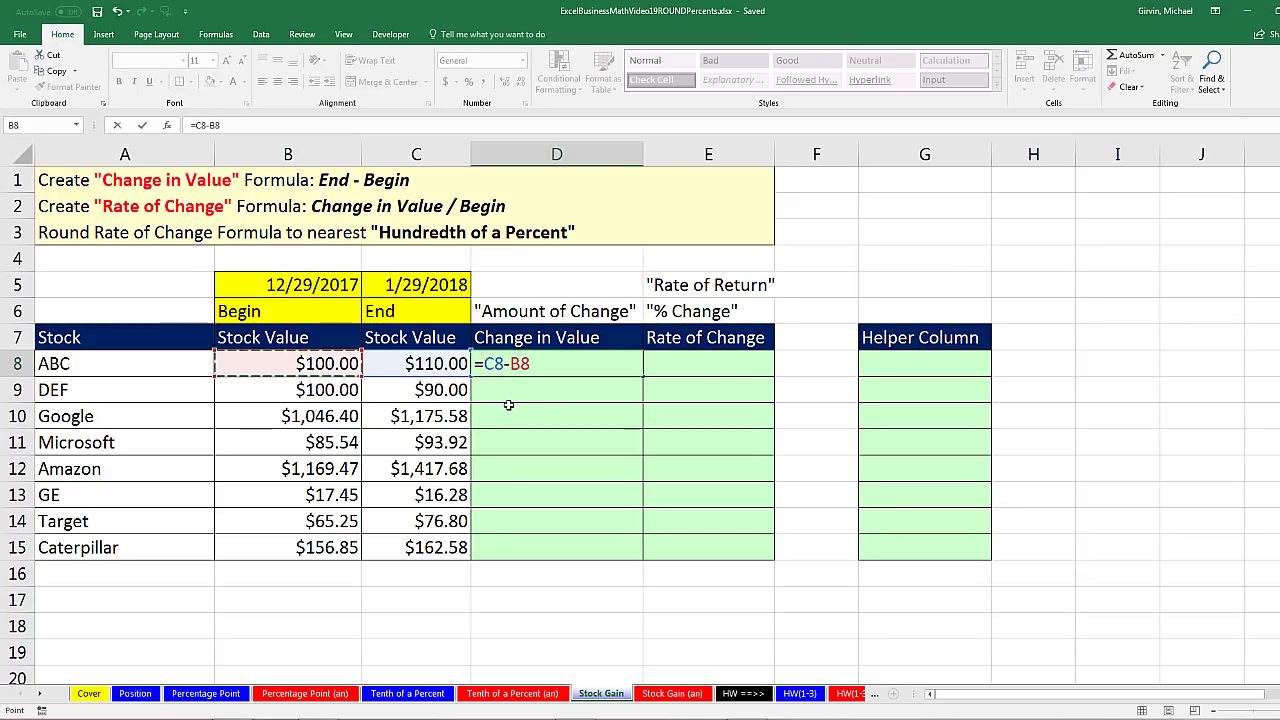
key("Tab")
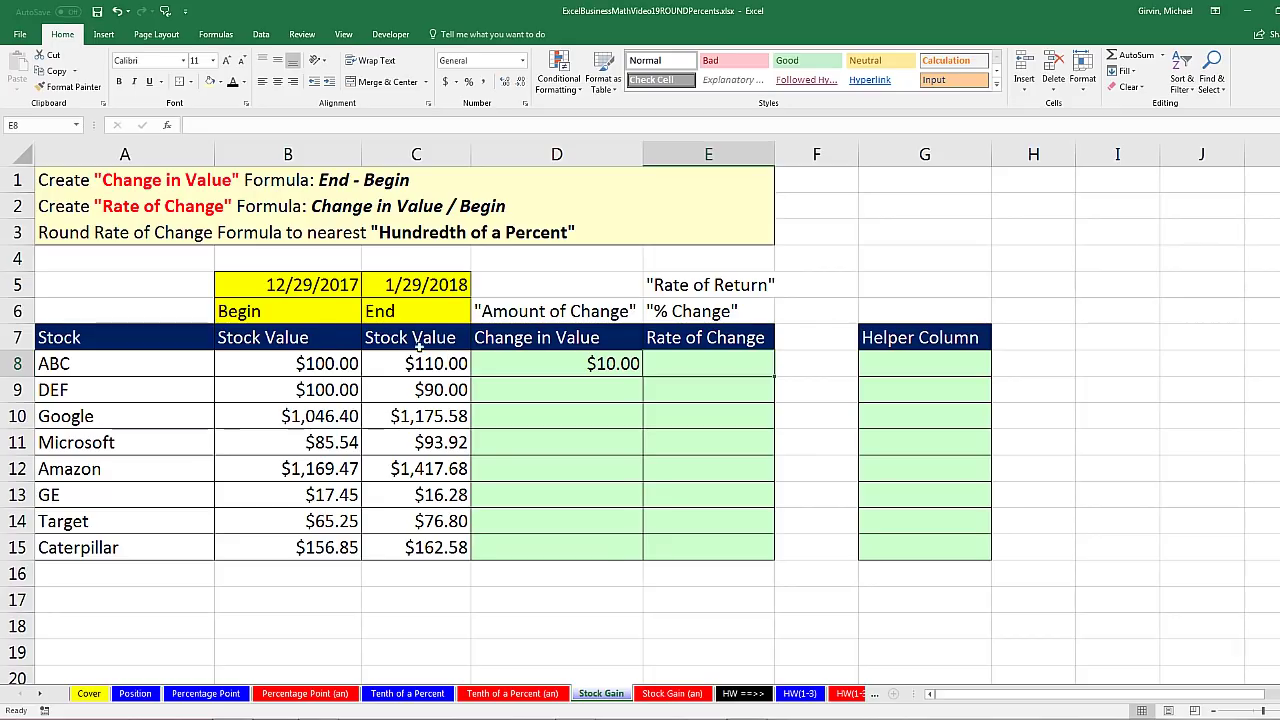
left_click(521, 364)
left_click(666, 362)
left_click(554, 370)
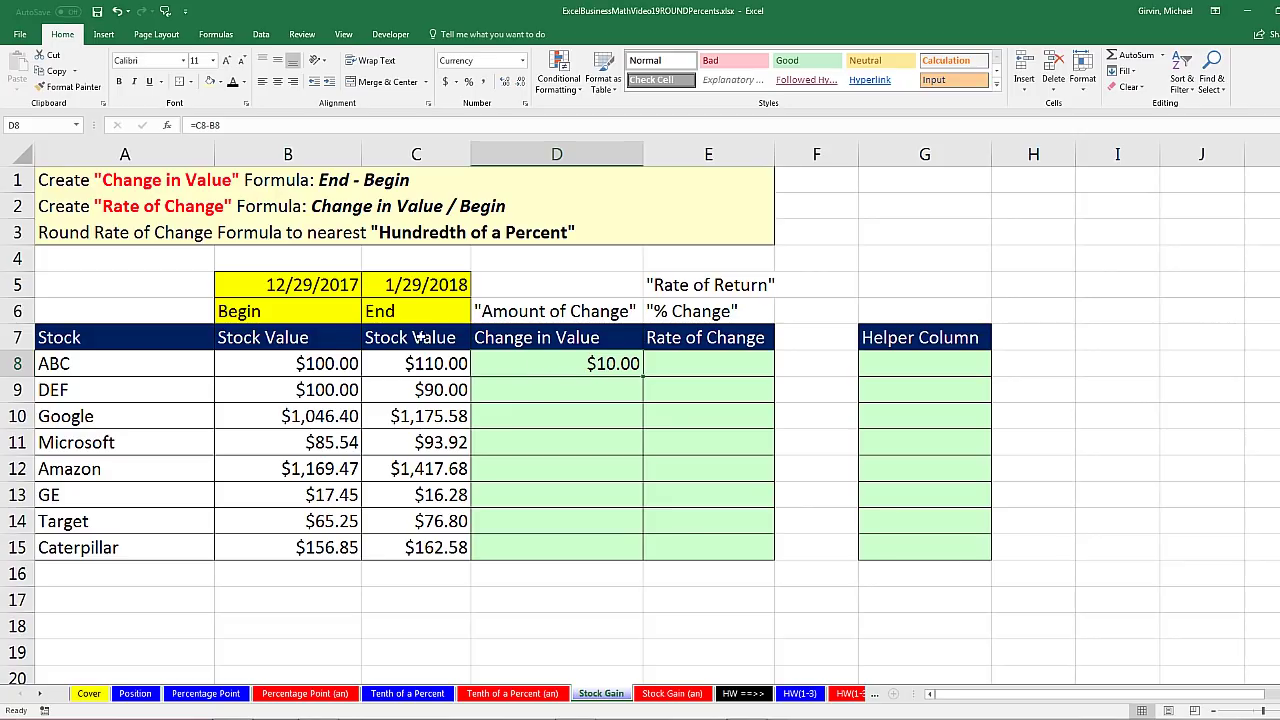
left_click(317, 353)
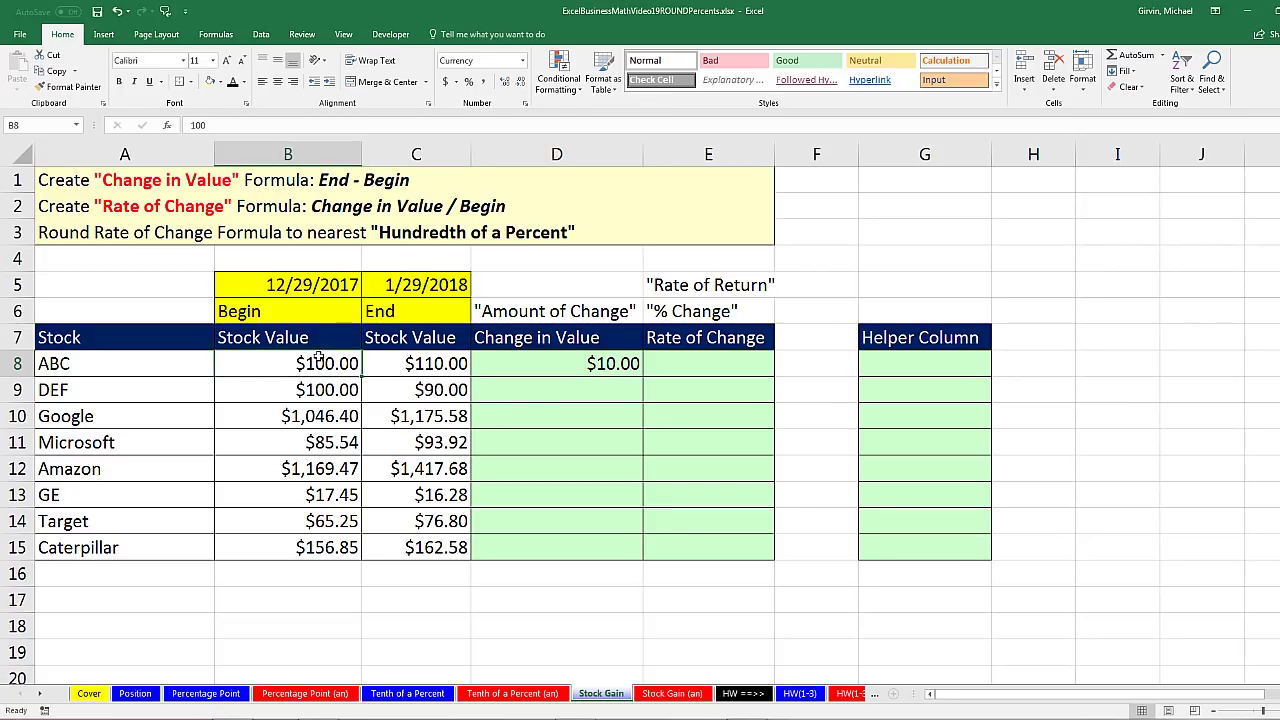
Step: Enter =D8/B8 in cell E8 for stock ABC's rate of change and format it as Percentage
left_click(670, 357)
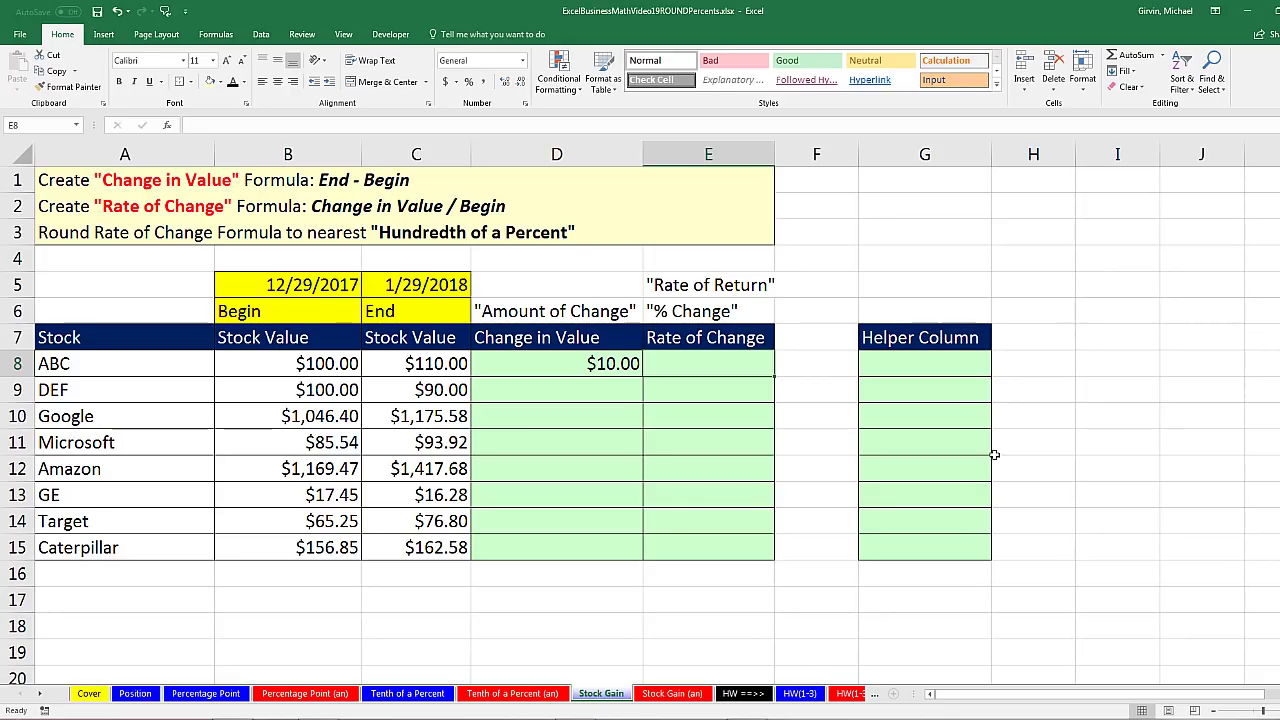
type("=")
key("Left")
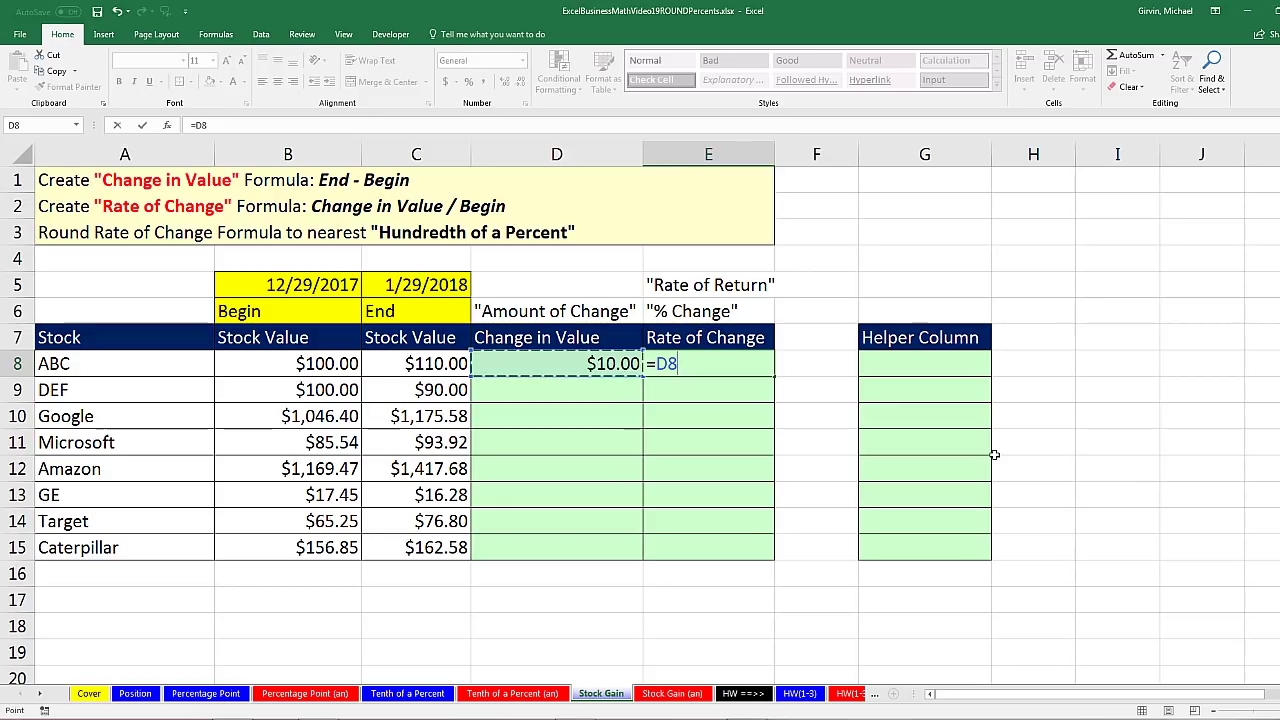
type("/")
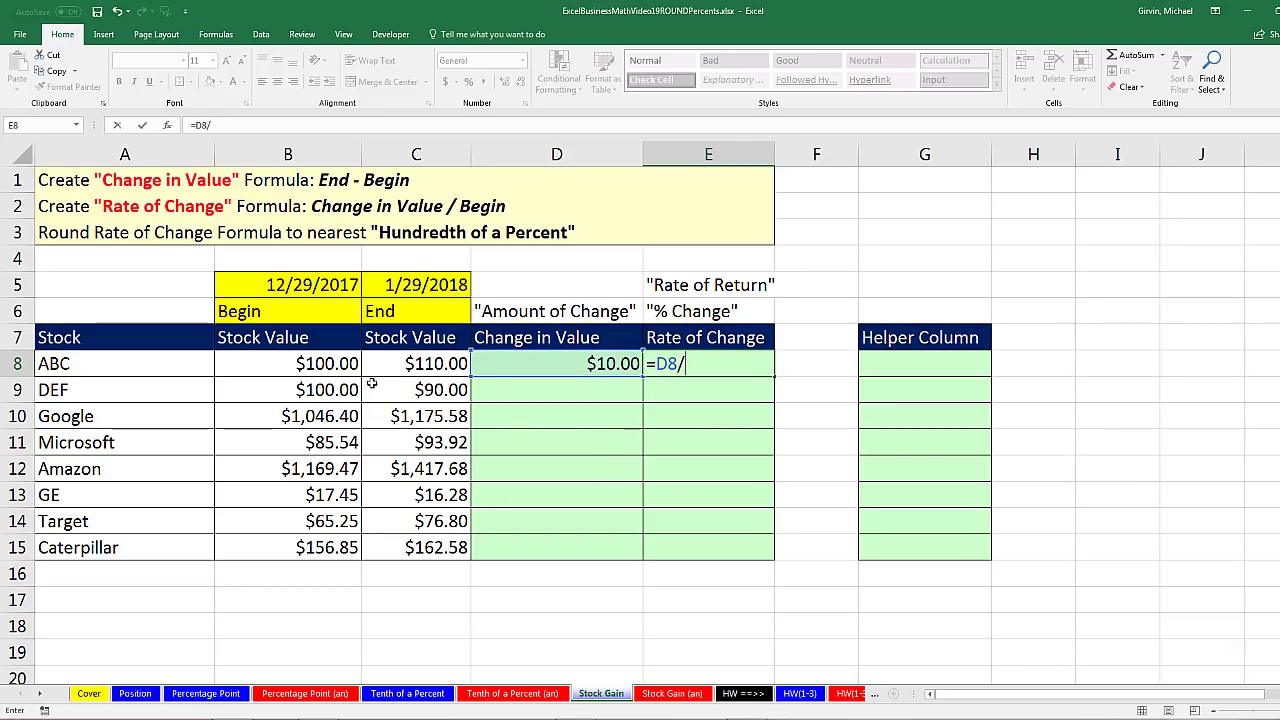
left_click(308, 364)
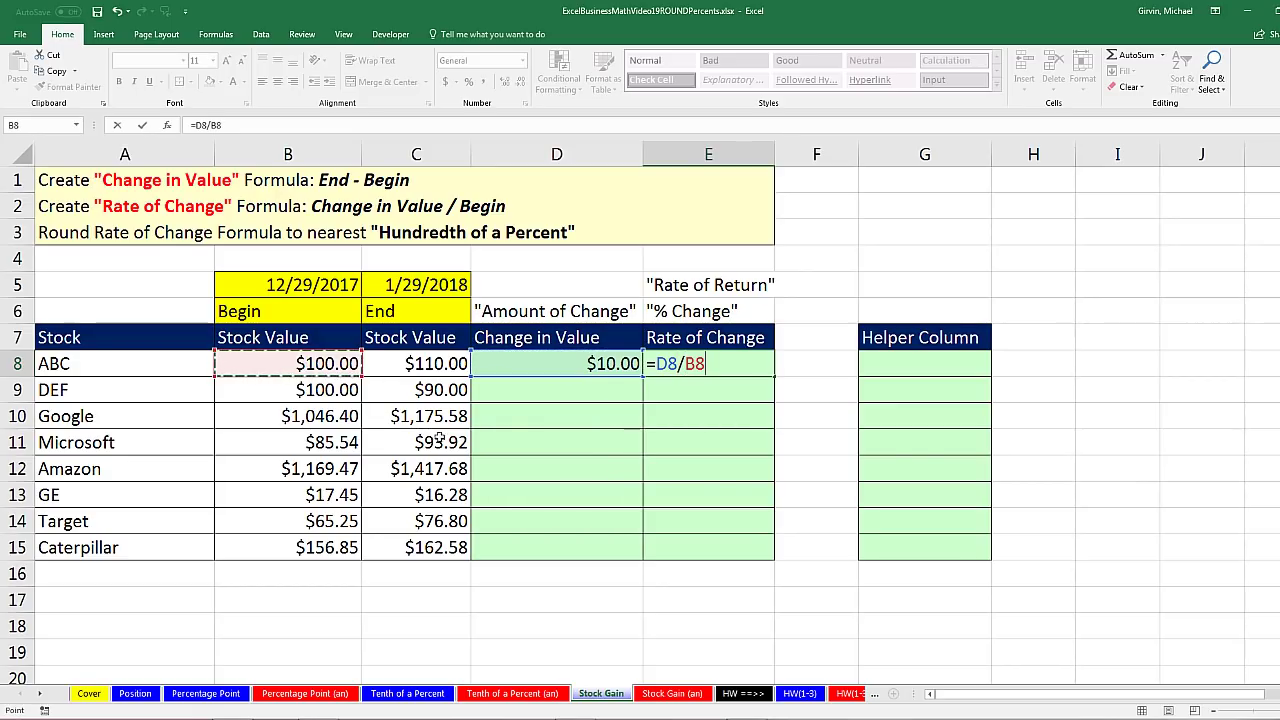
key("ctrl+Return")
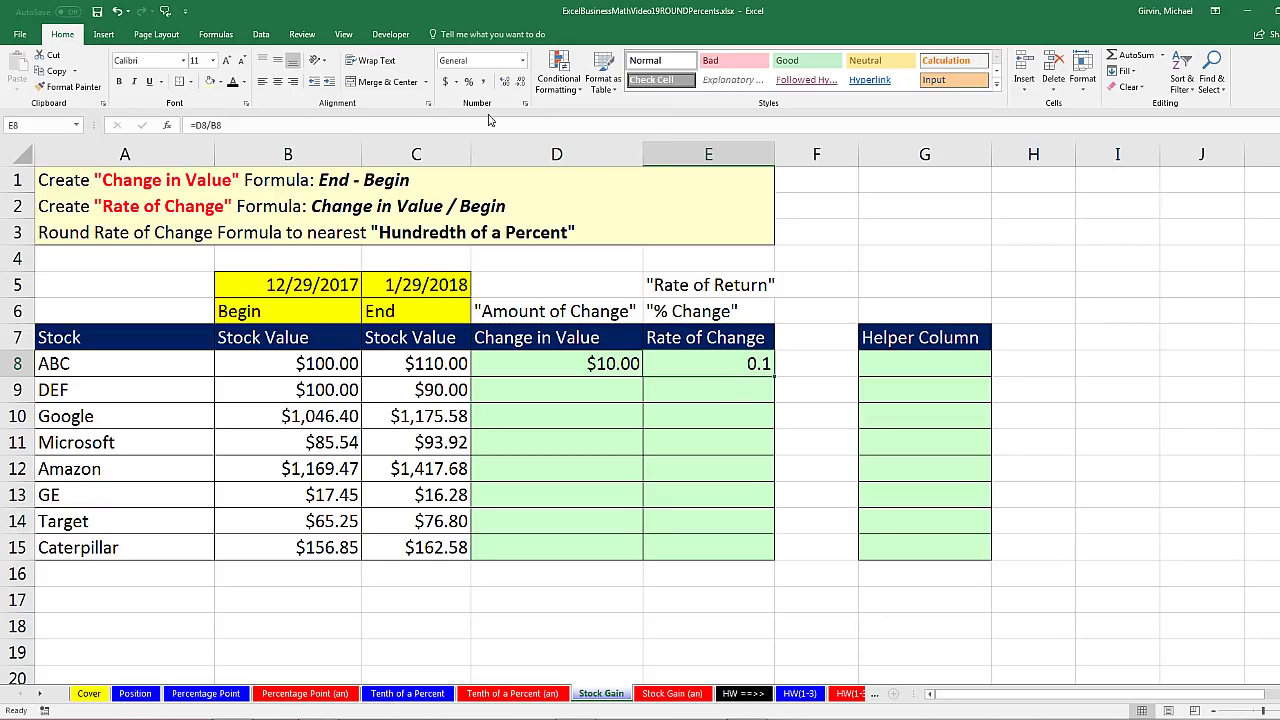
left_click(522, 61)
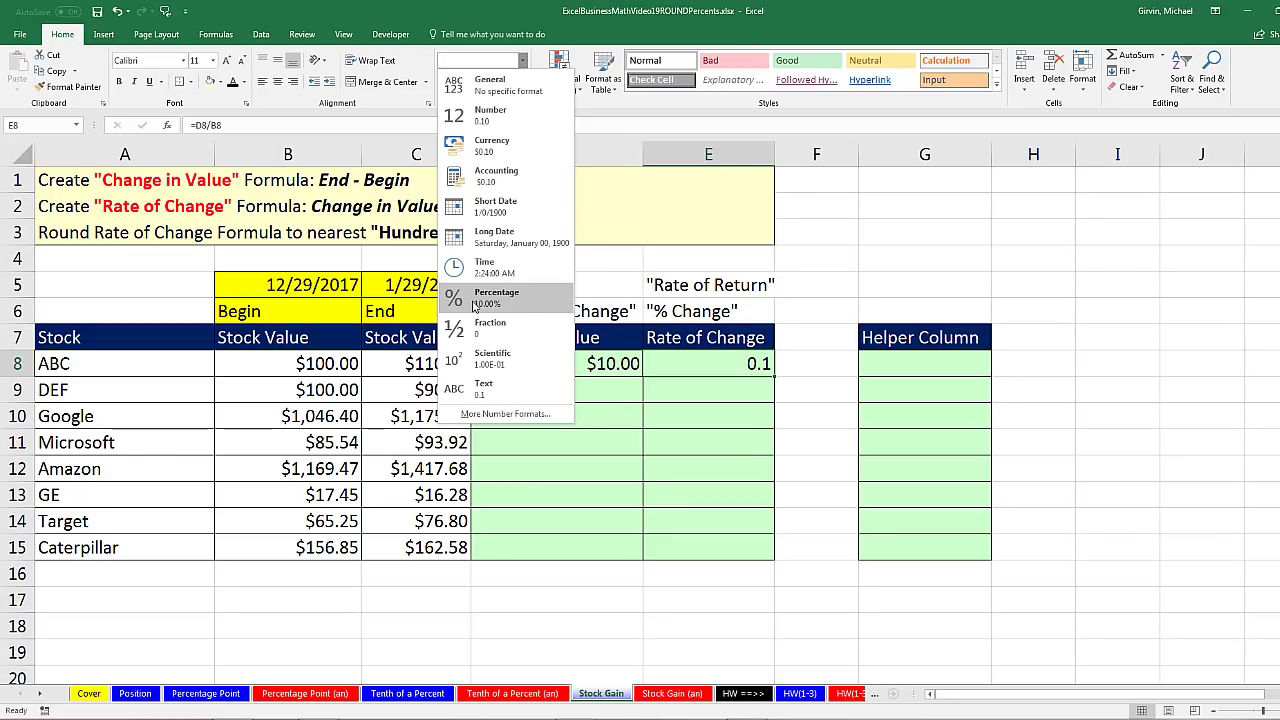
left_click(537, 304)
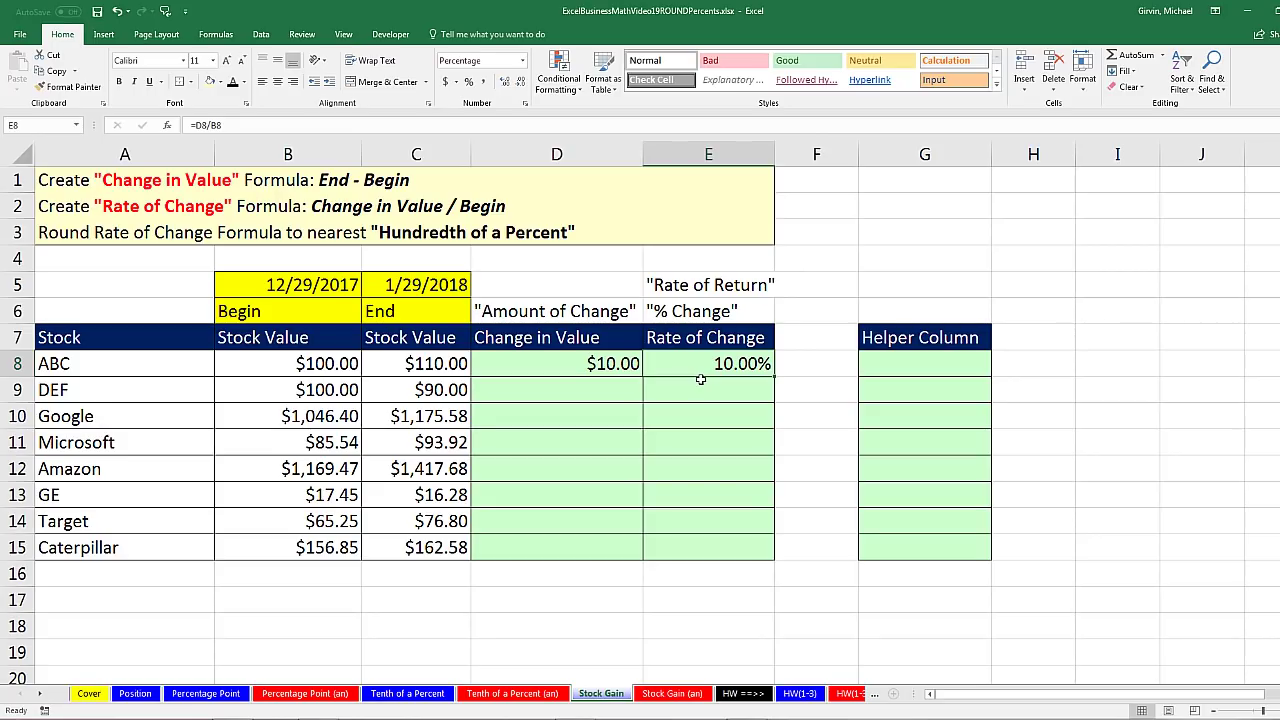
Step: Review stock DEF's begin and end values, and enter =C9-B9 in cell D9 for its change in value
left_click(507, 388)
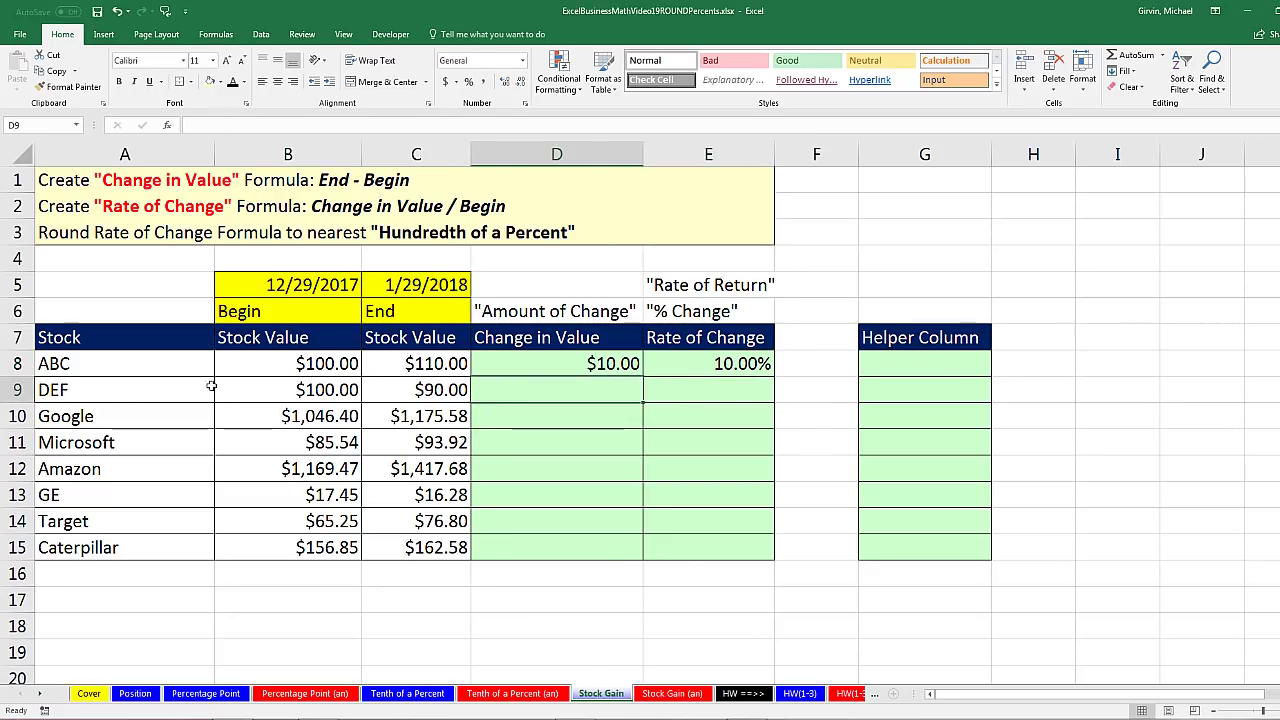
left_click(281, 389)
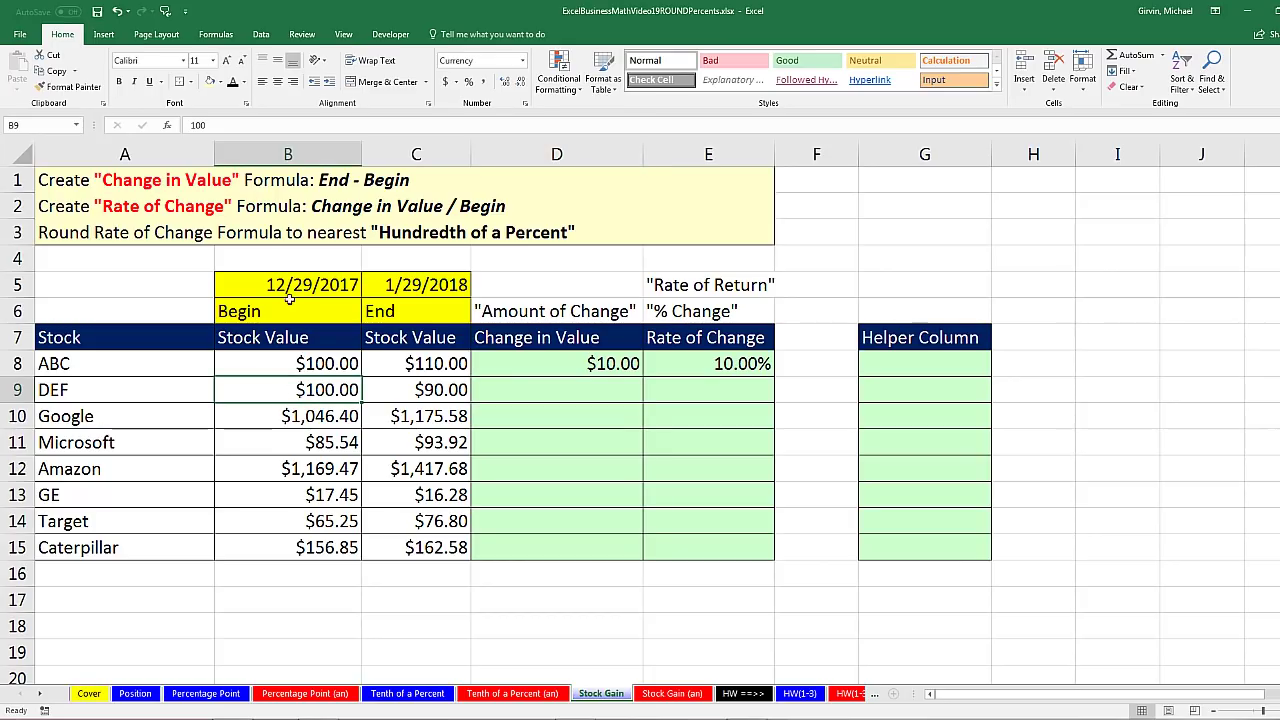
left_click(405, 397)
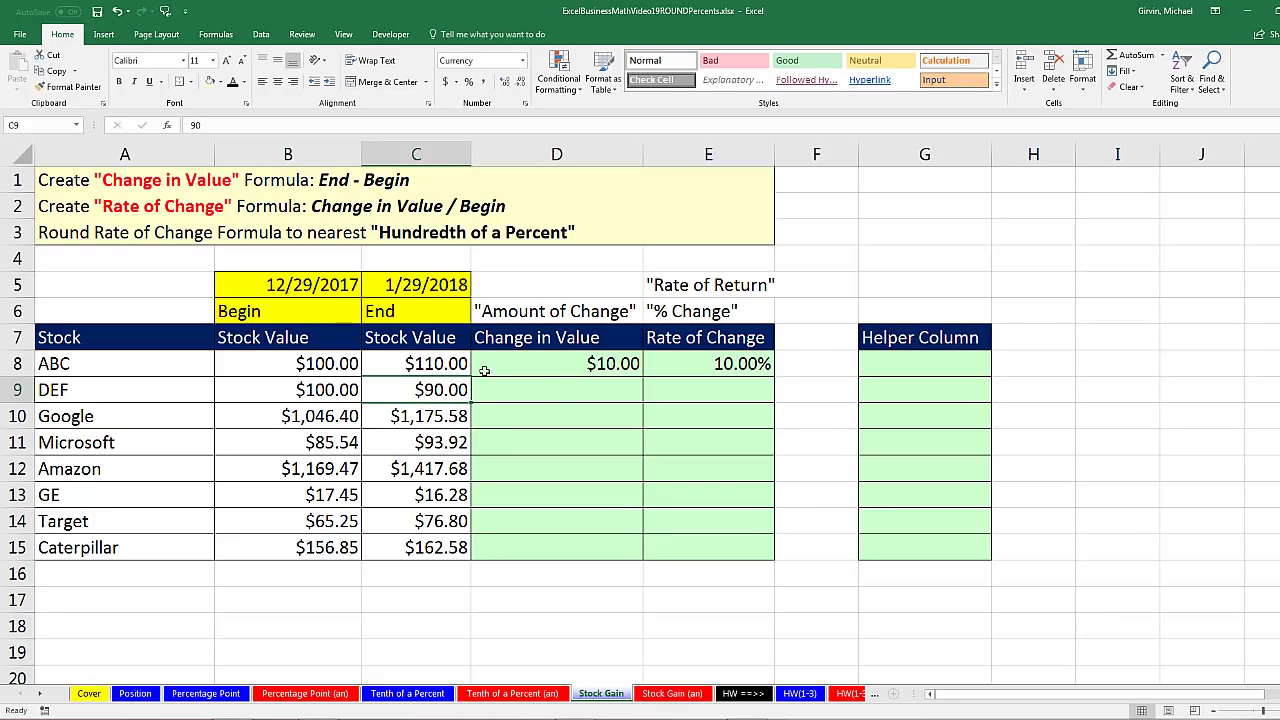
left_click(530, 366)
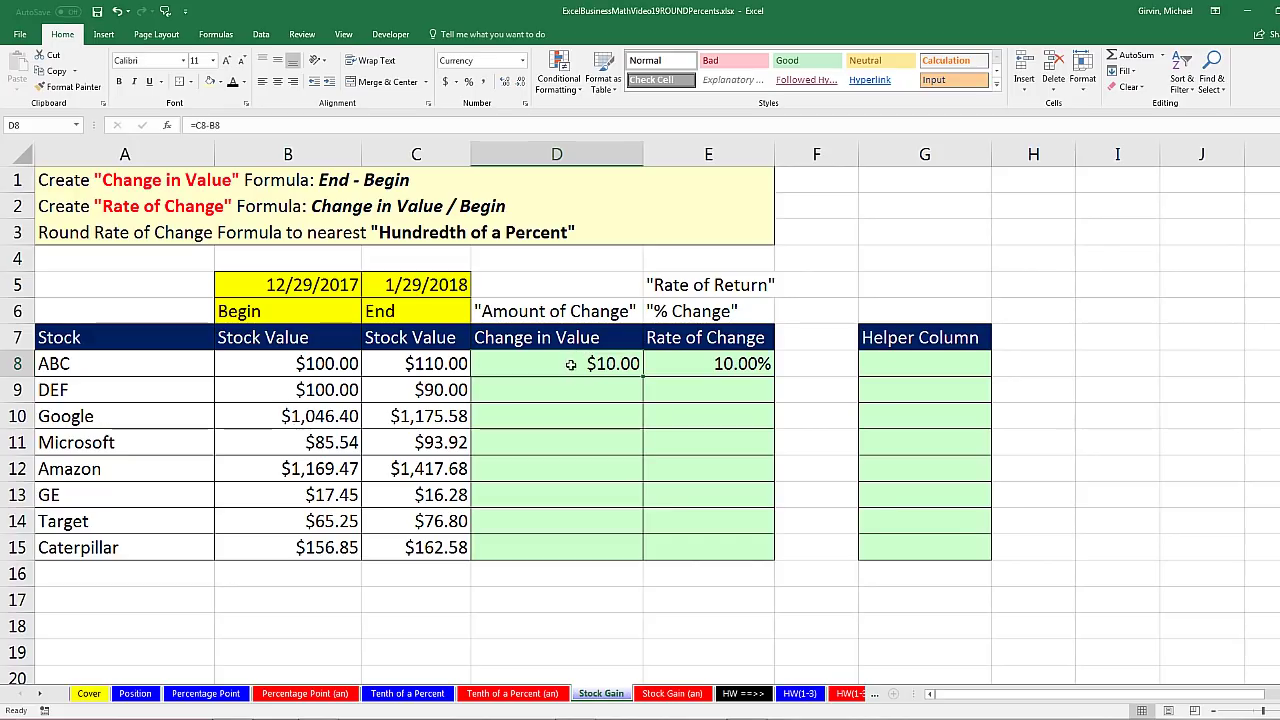
left_click(573, 391)
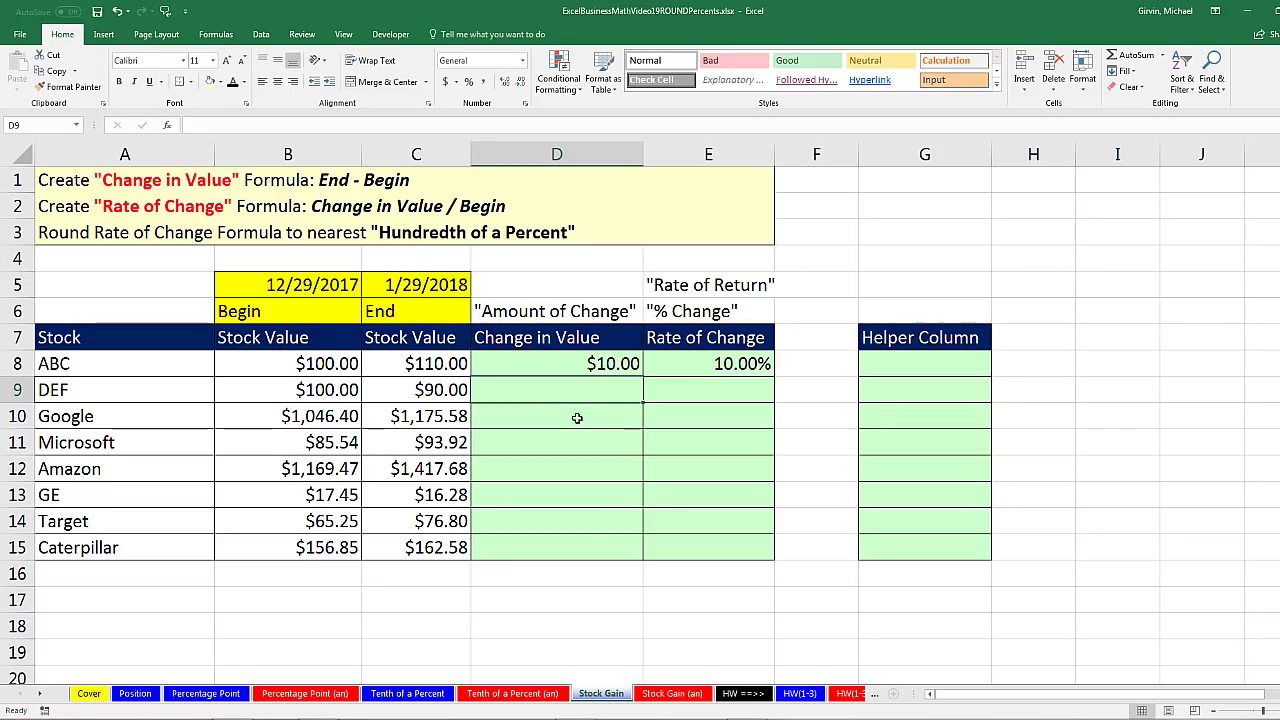
type("=")
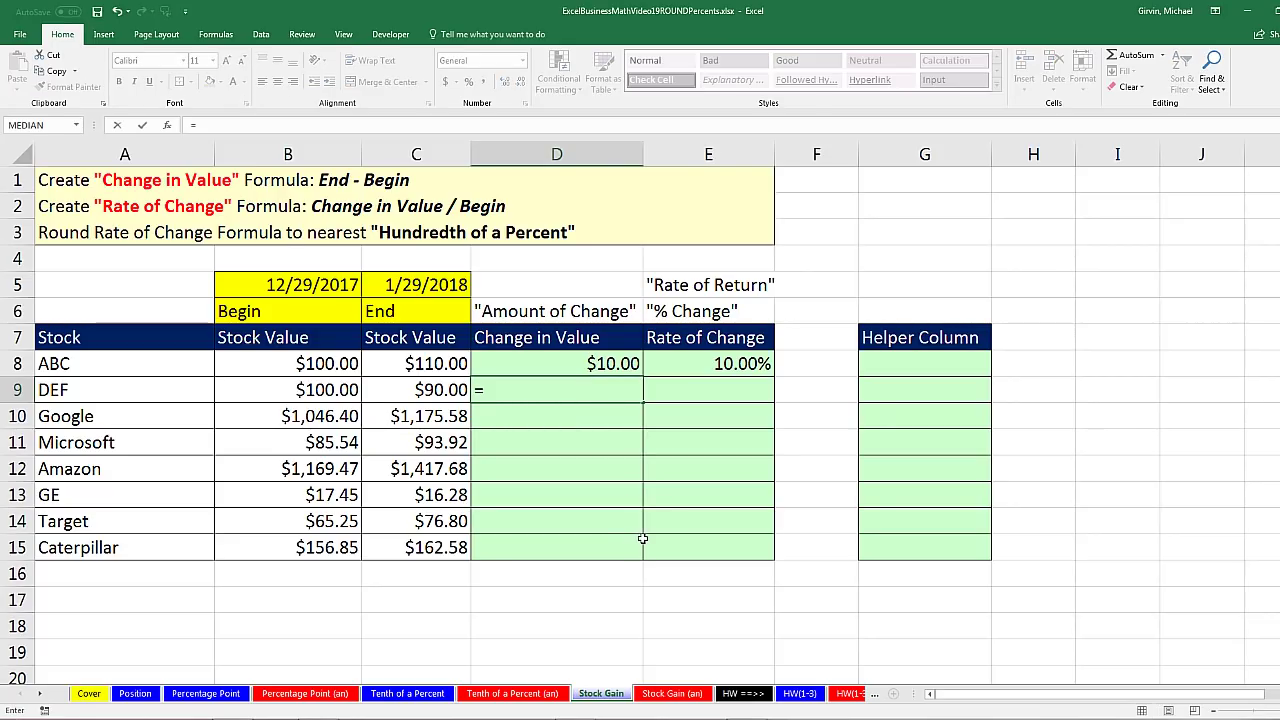
key("Left")
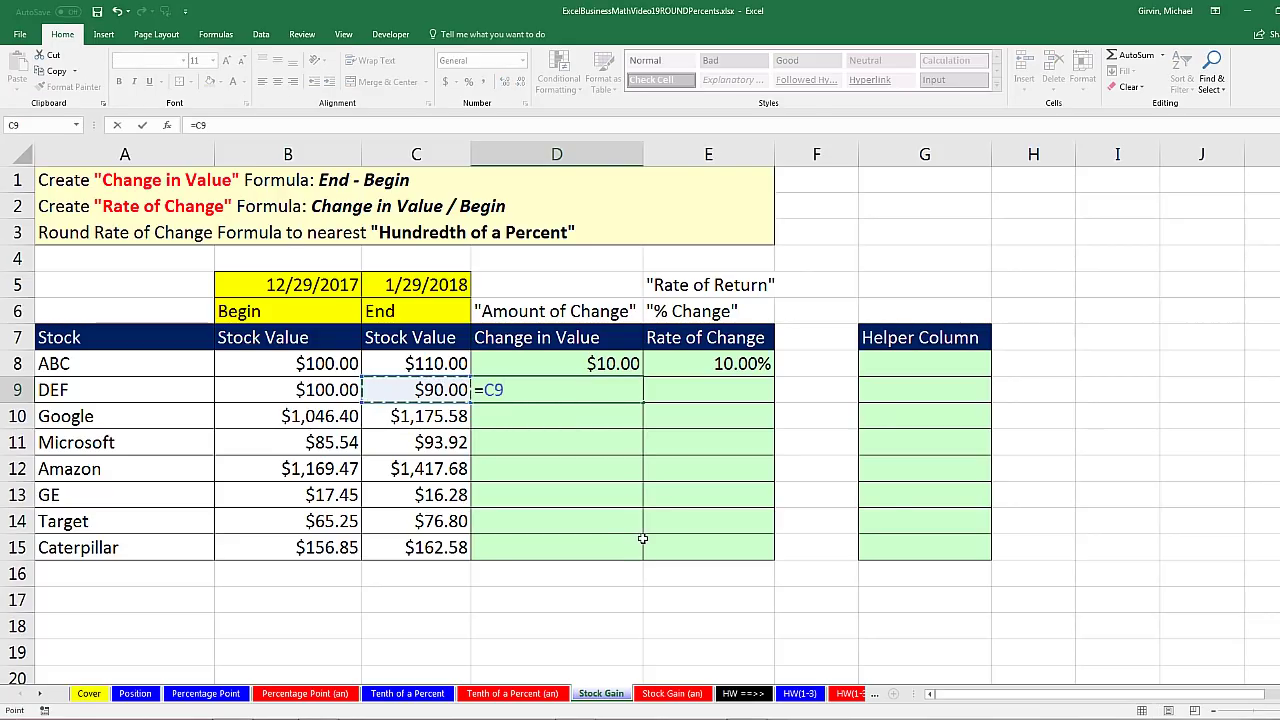
type("-")
left_click(330, 390)
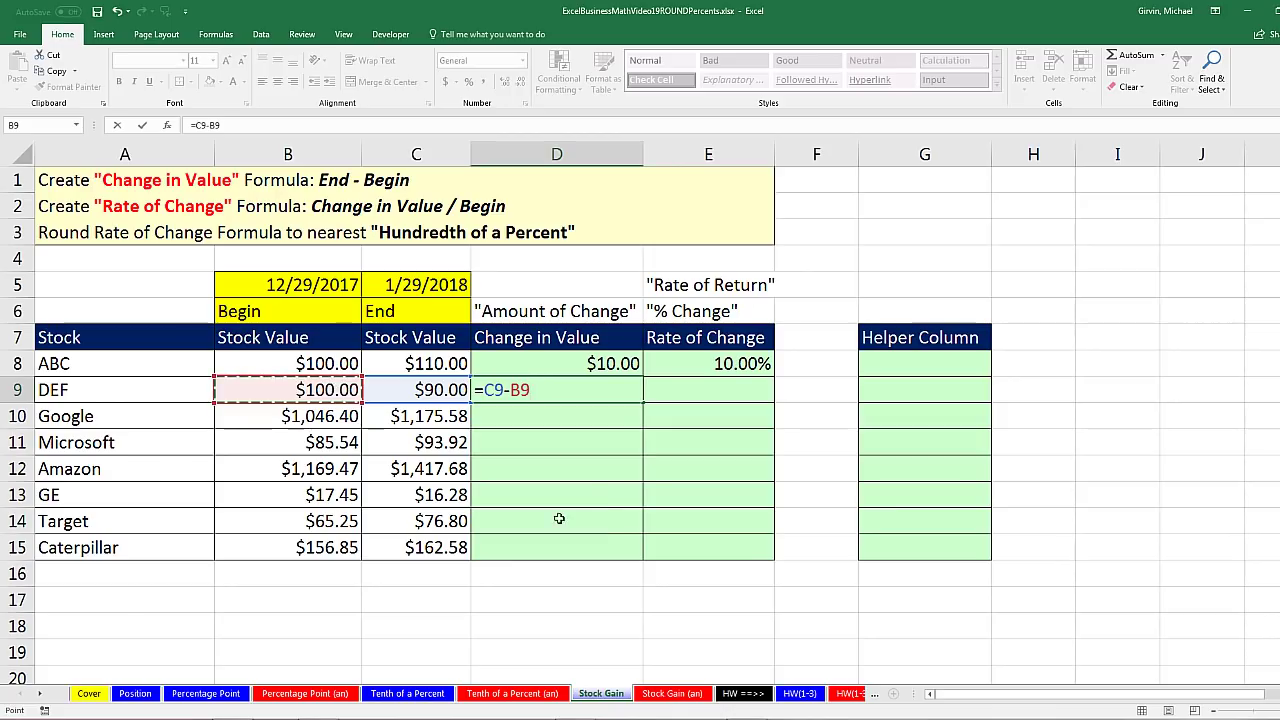
key("Tab")
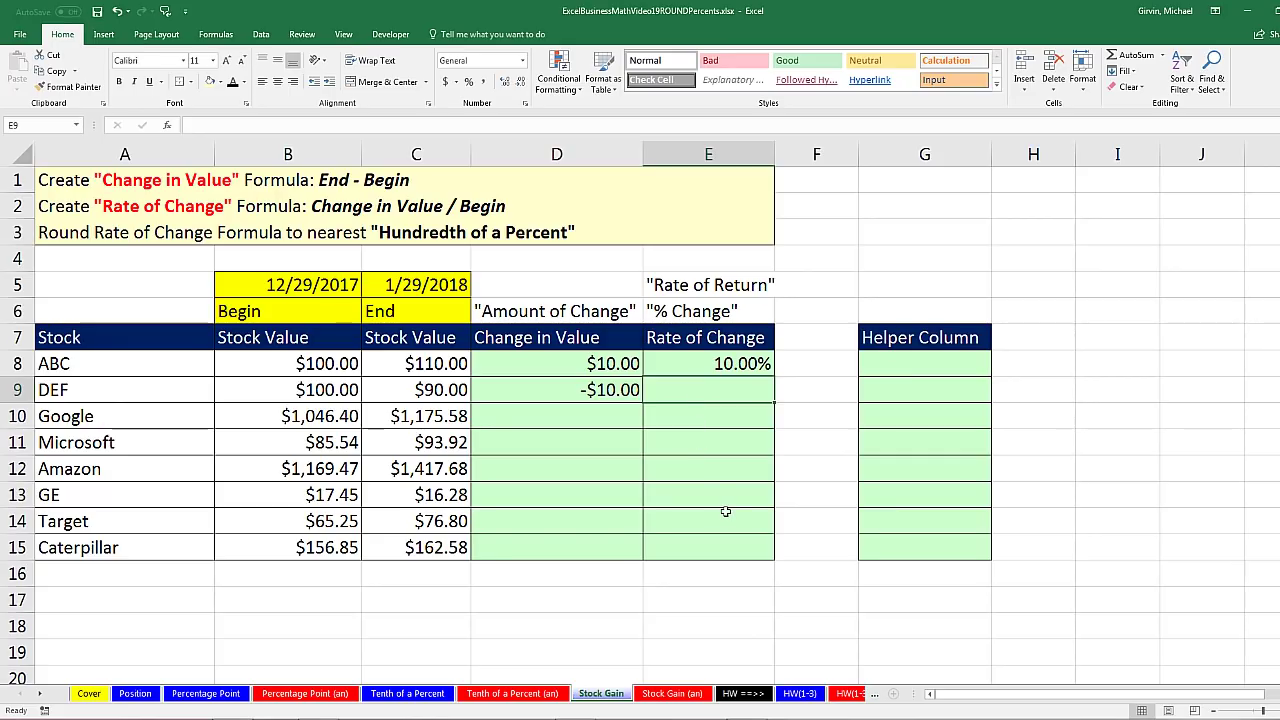
Step: Enter =D9/B9 in cell E9 to calculate the rate of change for stock DEF
type("=")
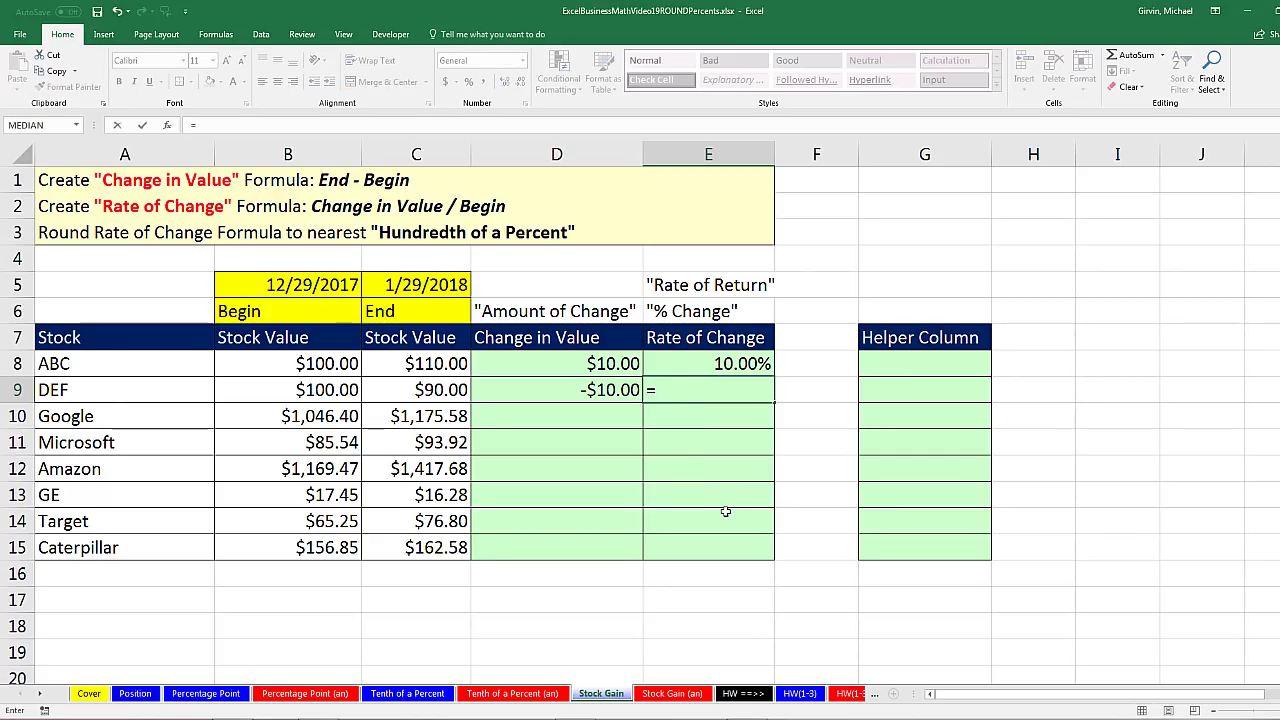
key("Left")
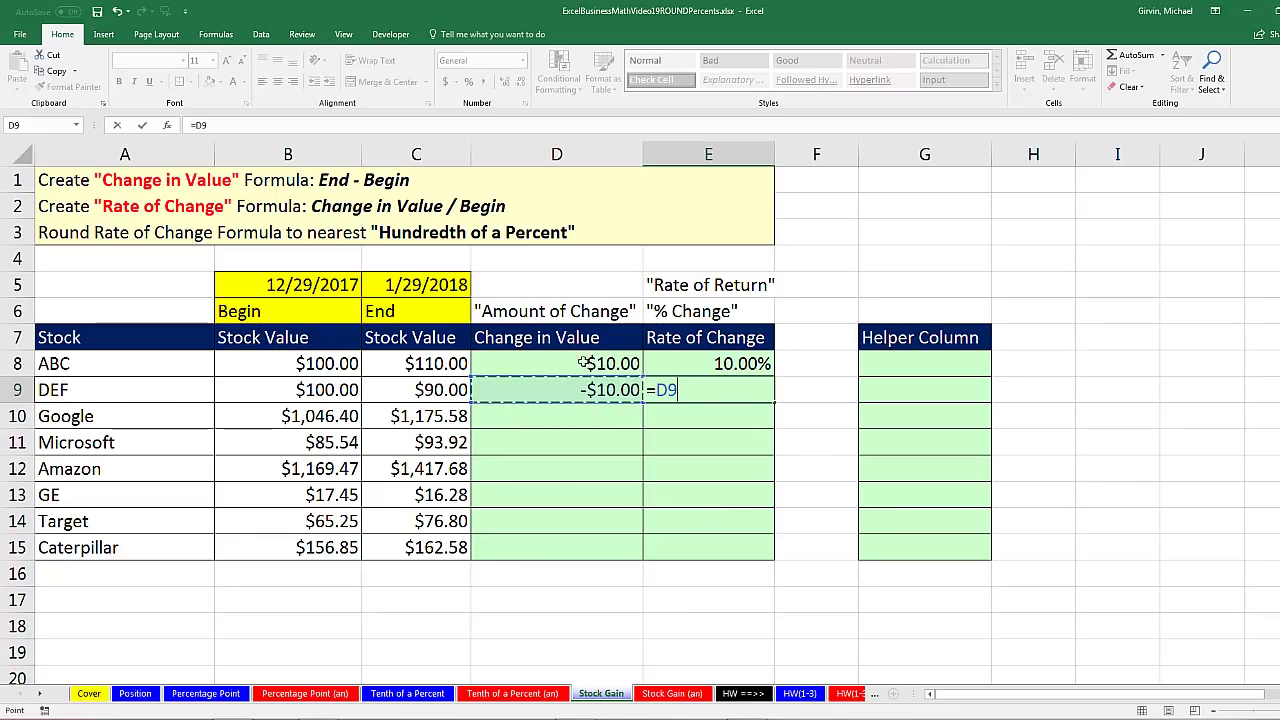
type("/")
left_click(340, 389)
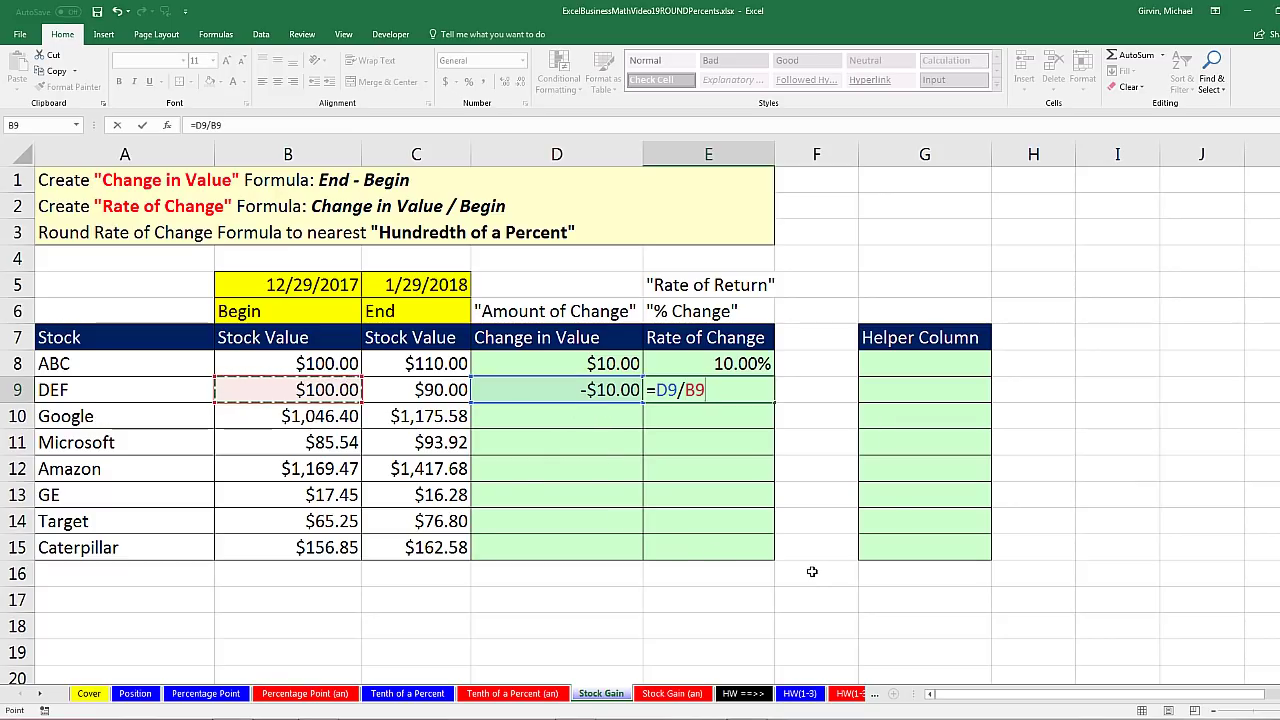
key("ctrl+Return")
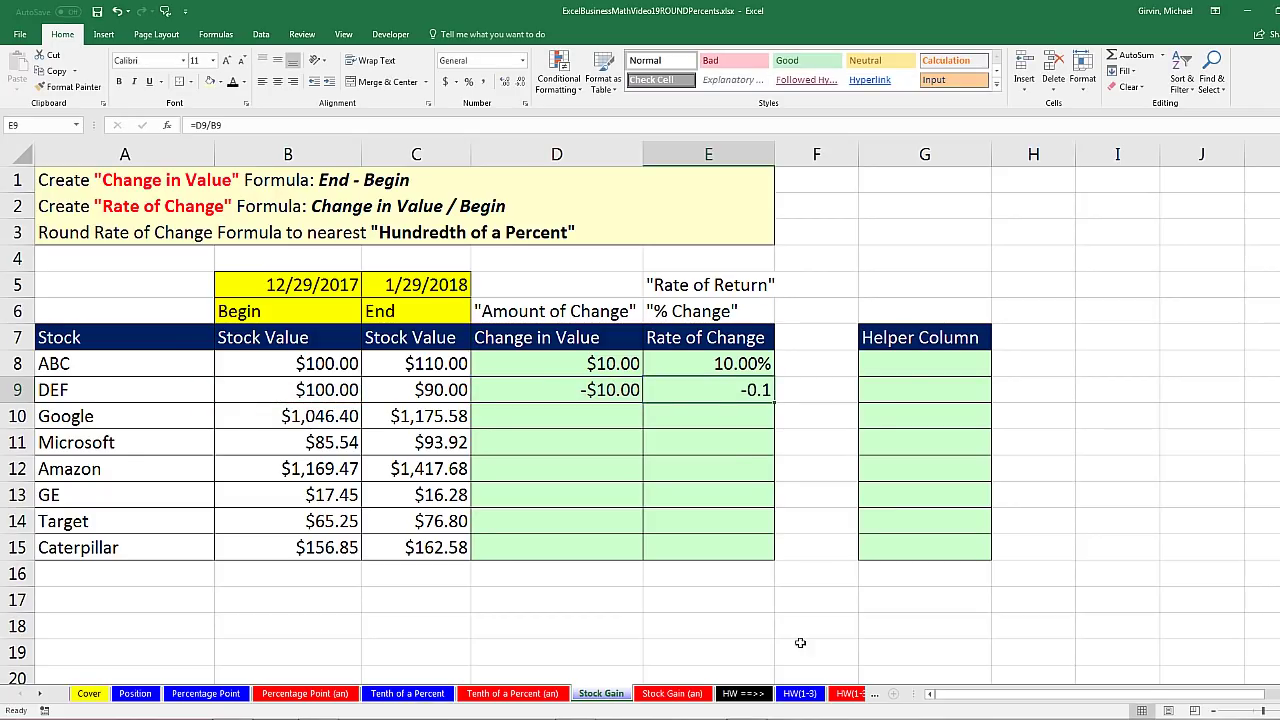
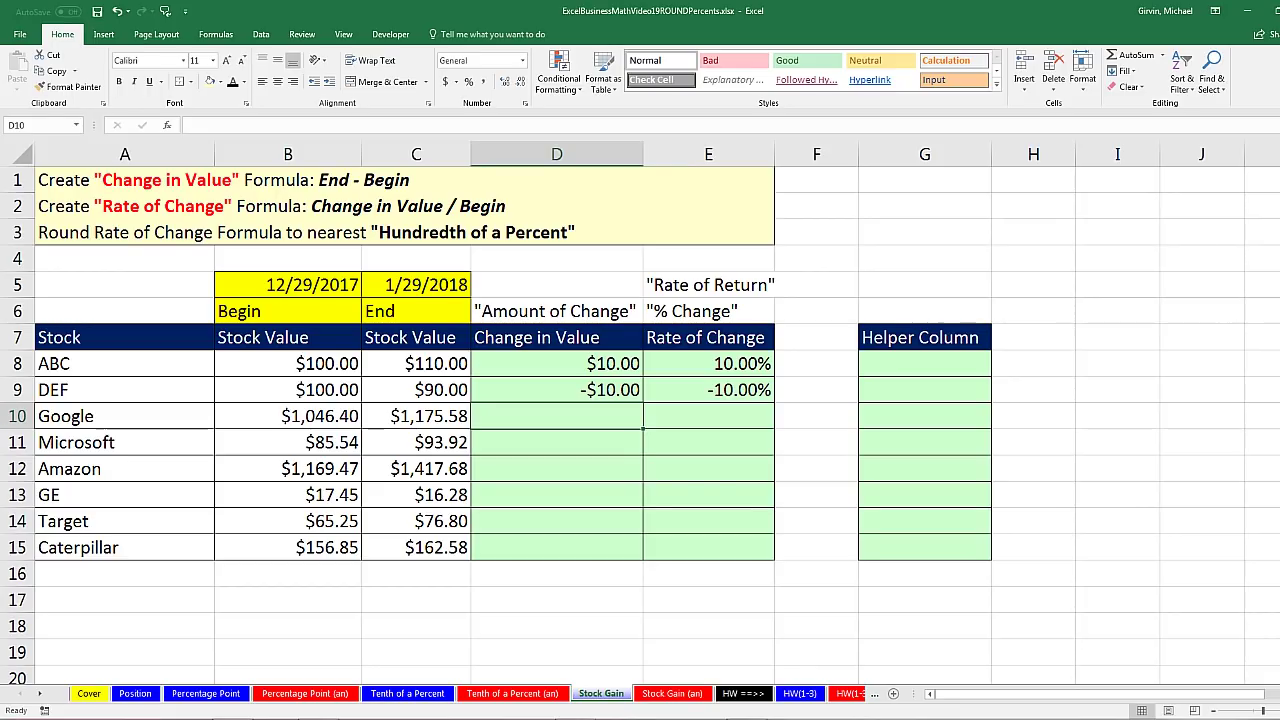
Step: Enter =C10-B10 in cell D10 for Google's change in value and fill the formula down to D15
left_click(415, 416)
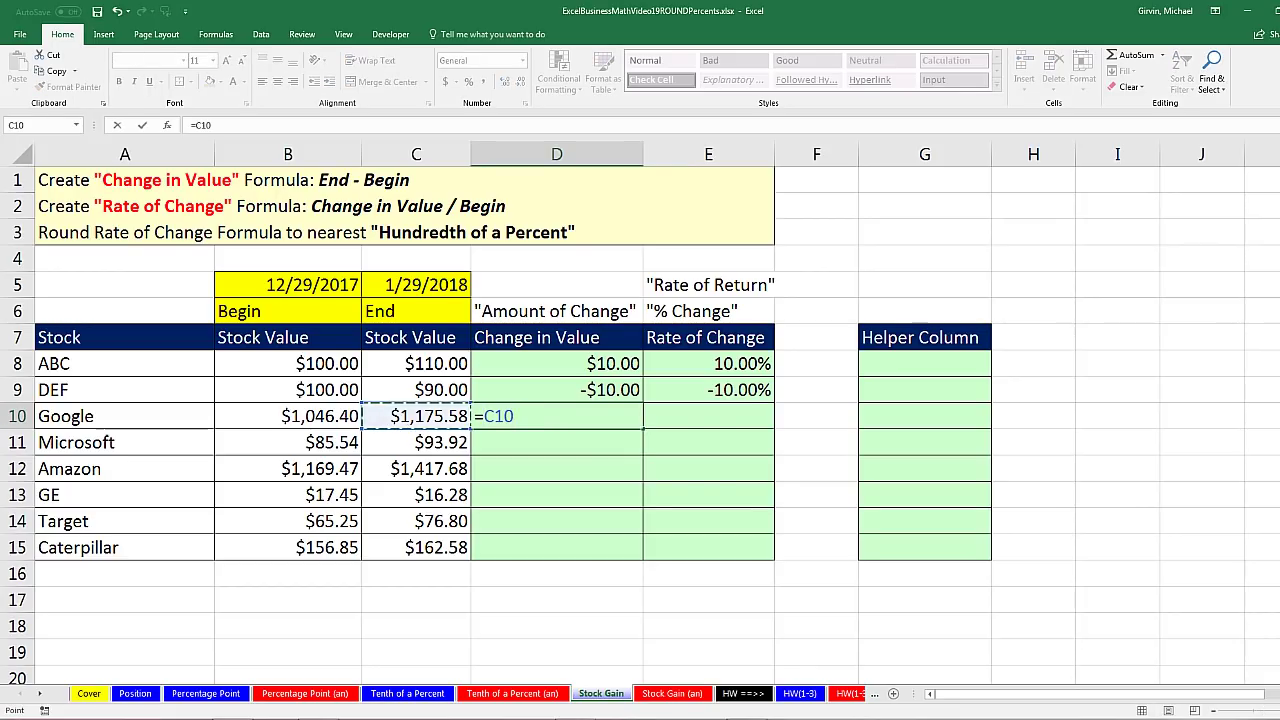
type("-")
key("Left")
key("Left")
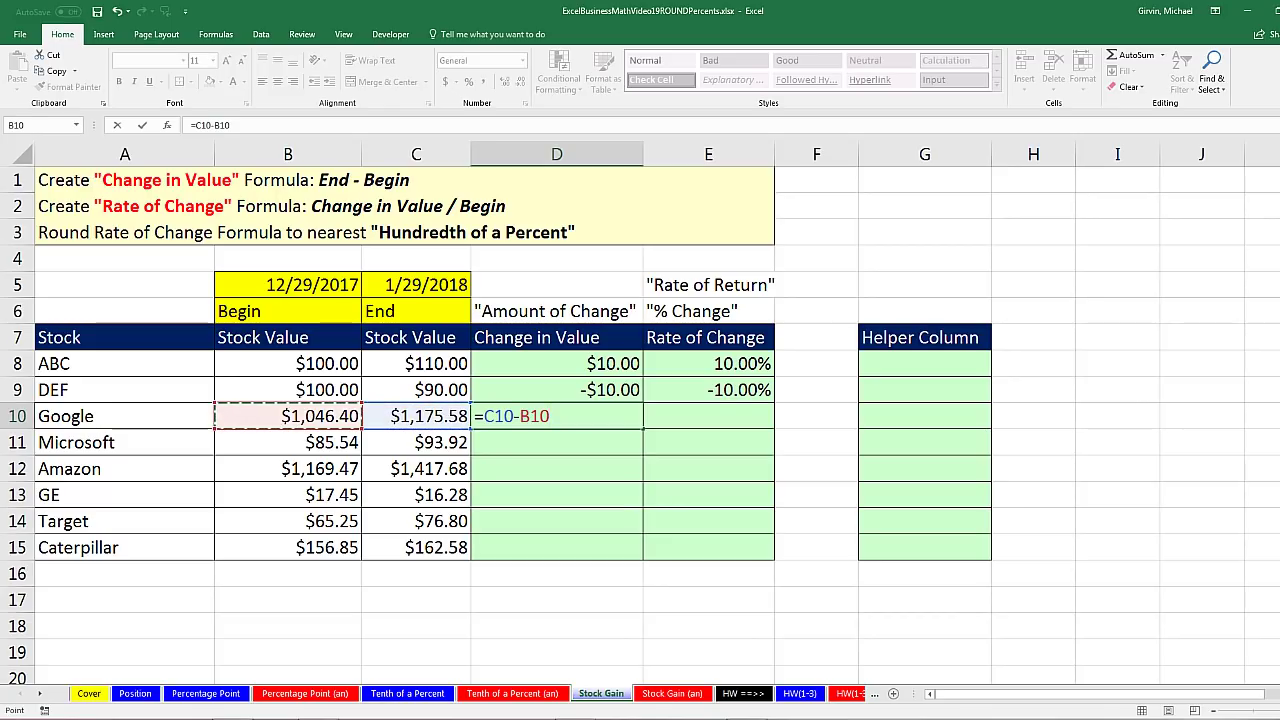
key("ctrl+Return")
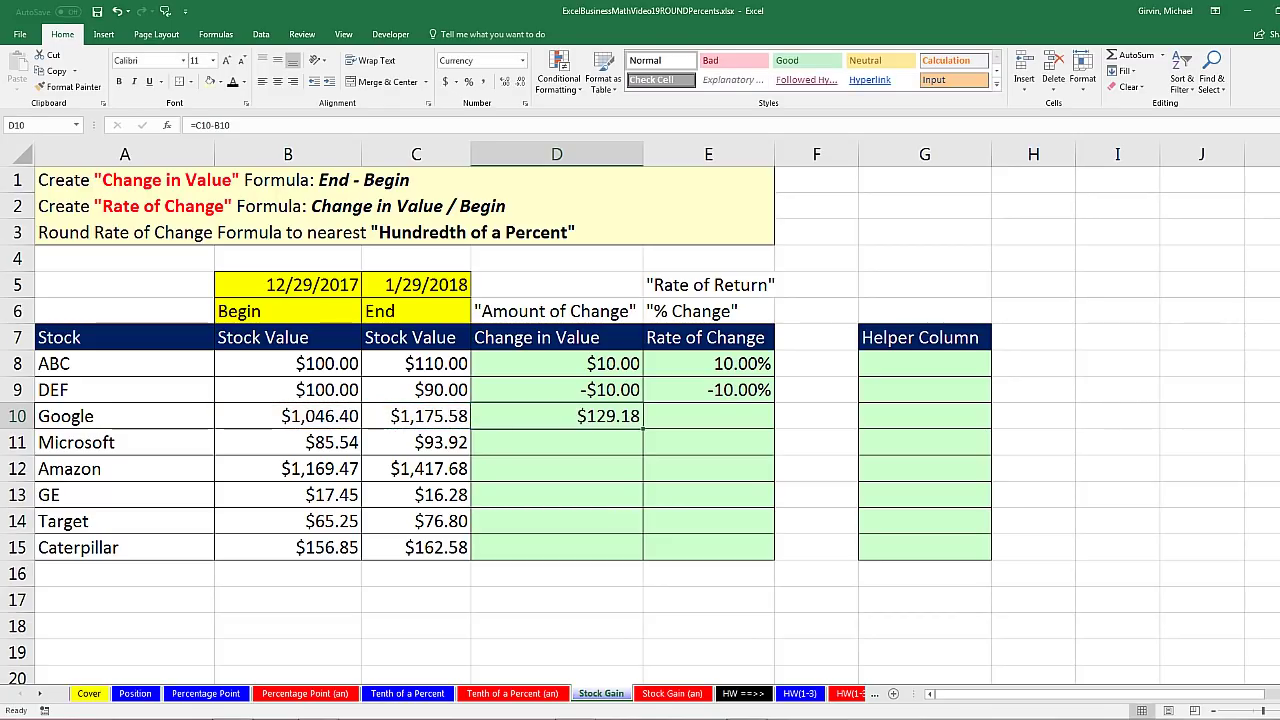
double_click(643, 428)
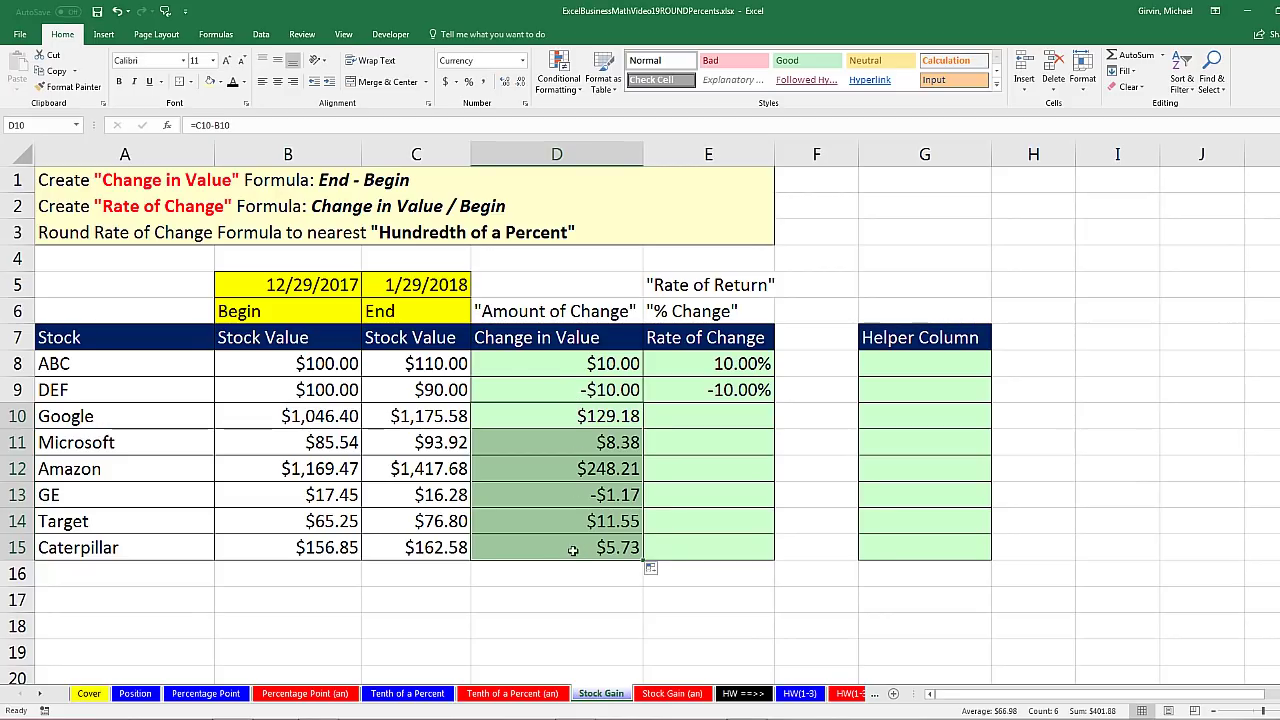
Step: Examine the GE row and the change in value amounts for Google, Microsoft, Amazon and GE
left_click(188, 501)
left_click_drag(188, 501, 577, 507)
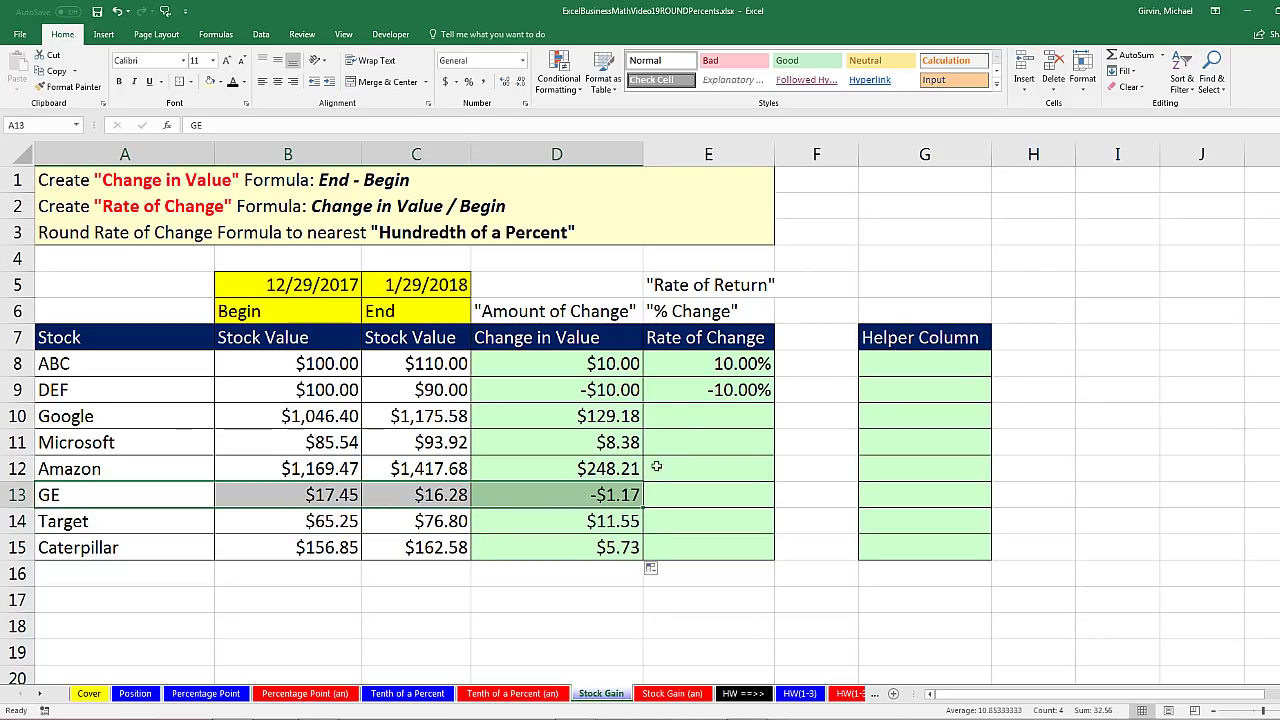
left_click(679, 417)
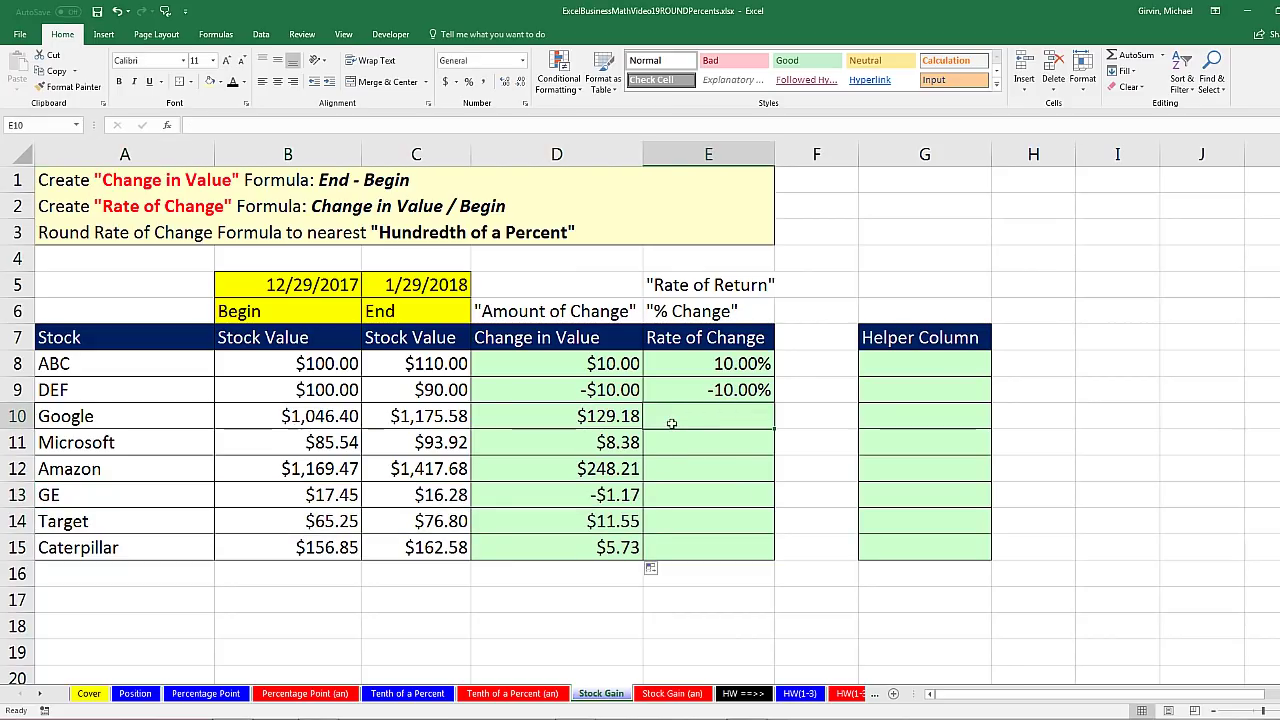
left_click(615, 415)
left_click(604, 440)
left_click(598, 470)
left_click(596, 497)
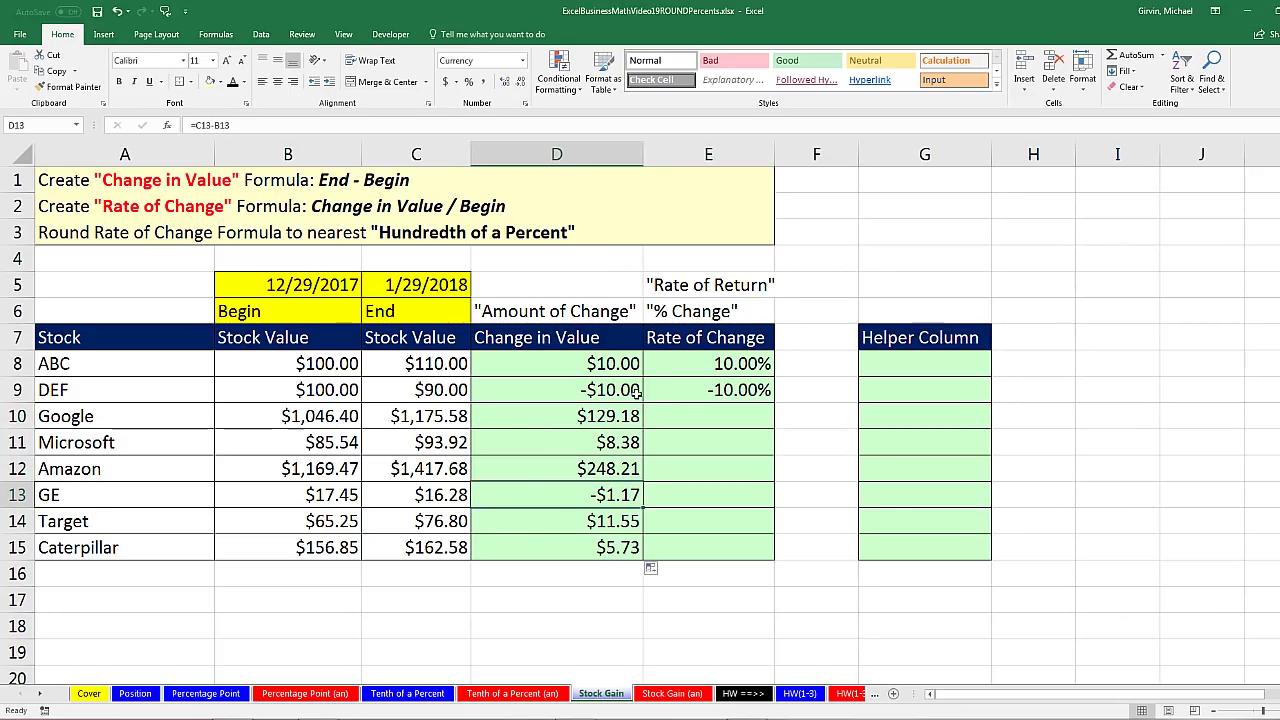
Step: Enter =D10/B10 in cell E10 for Google's rate of change and fill the formula down to E15
left_click(695, 416)
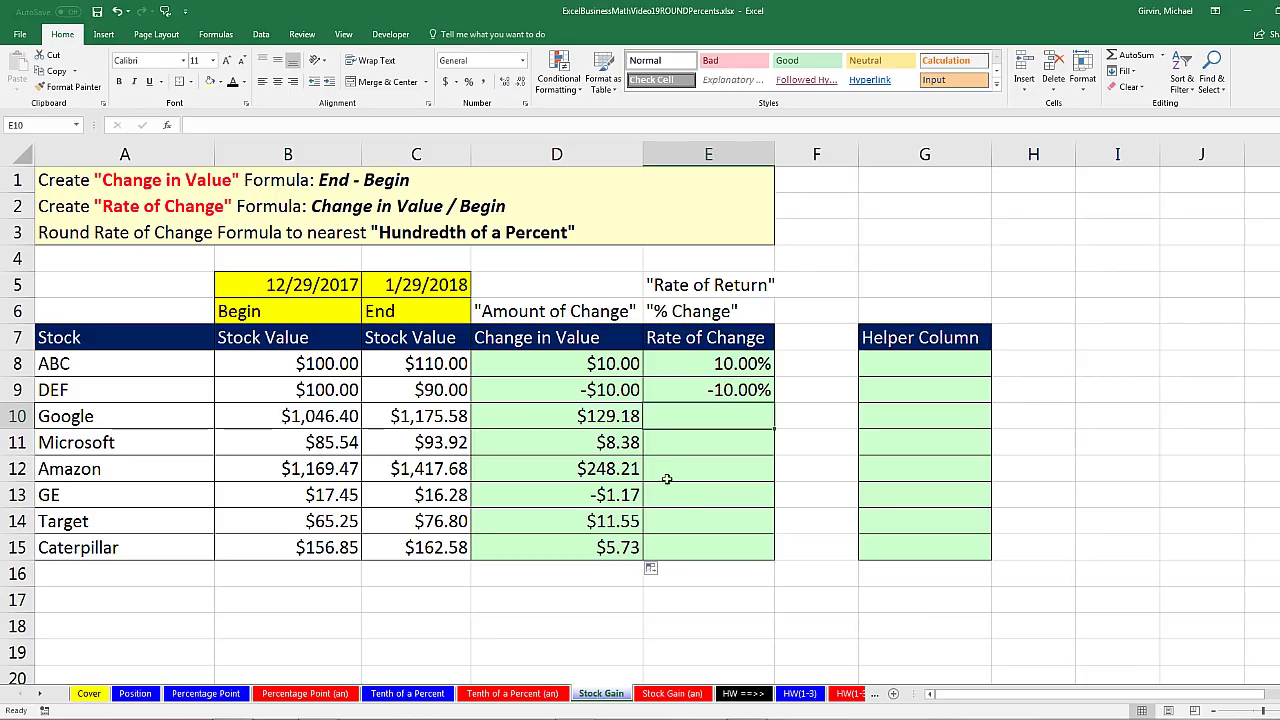
type("=")
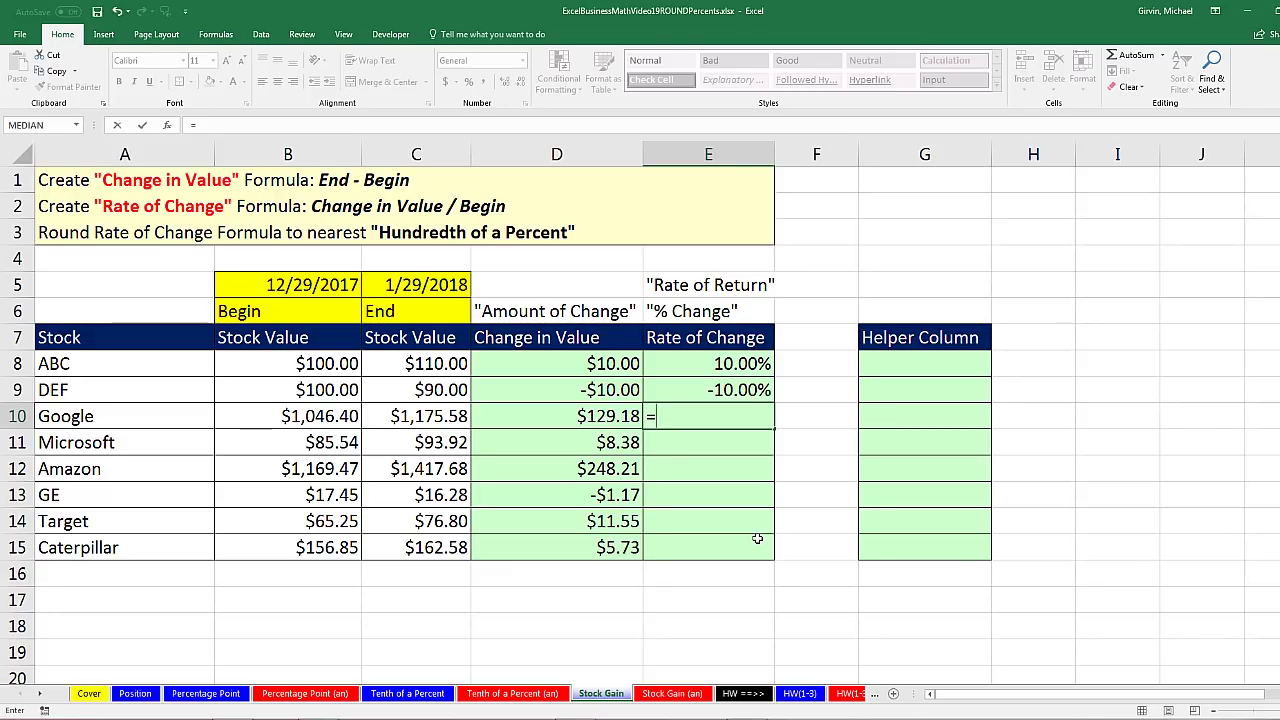
key("Left")
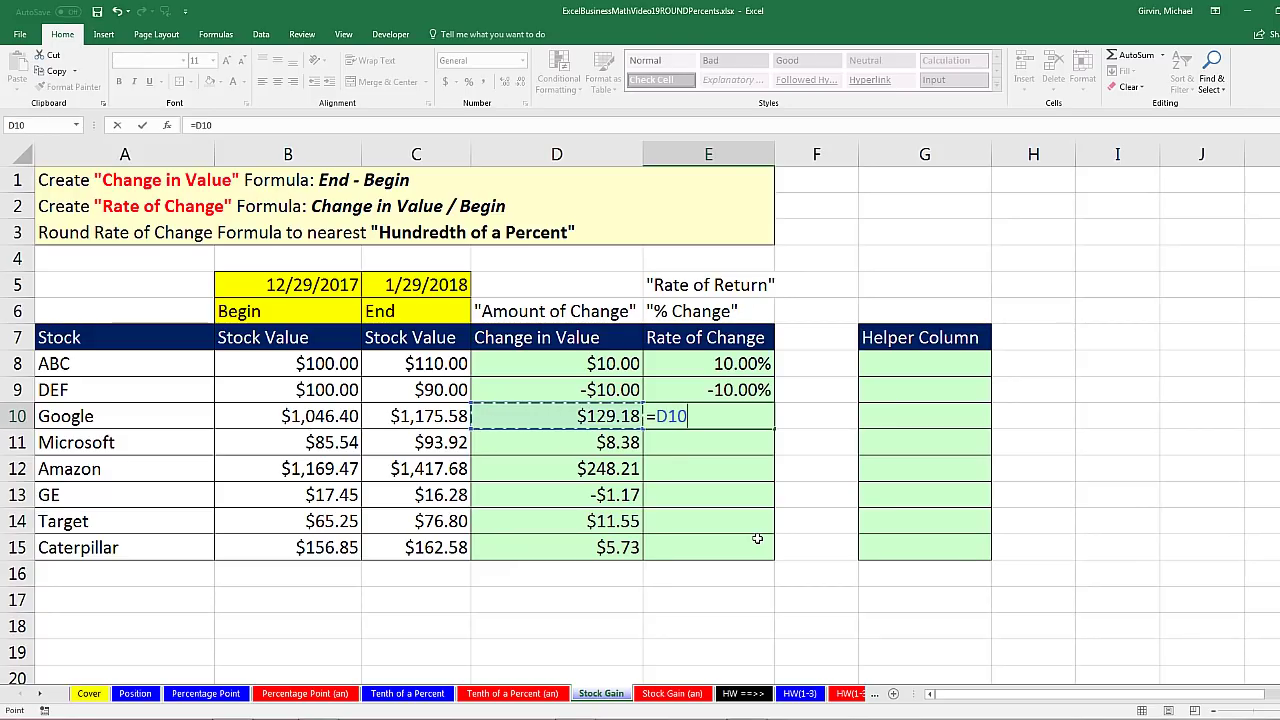
type("/")
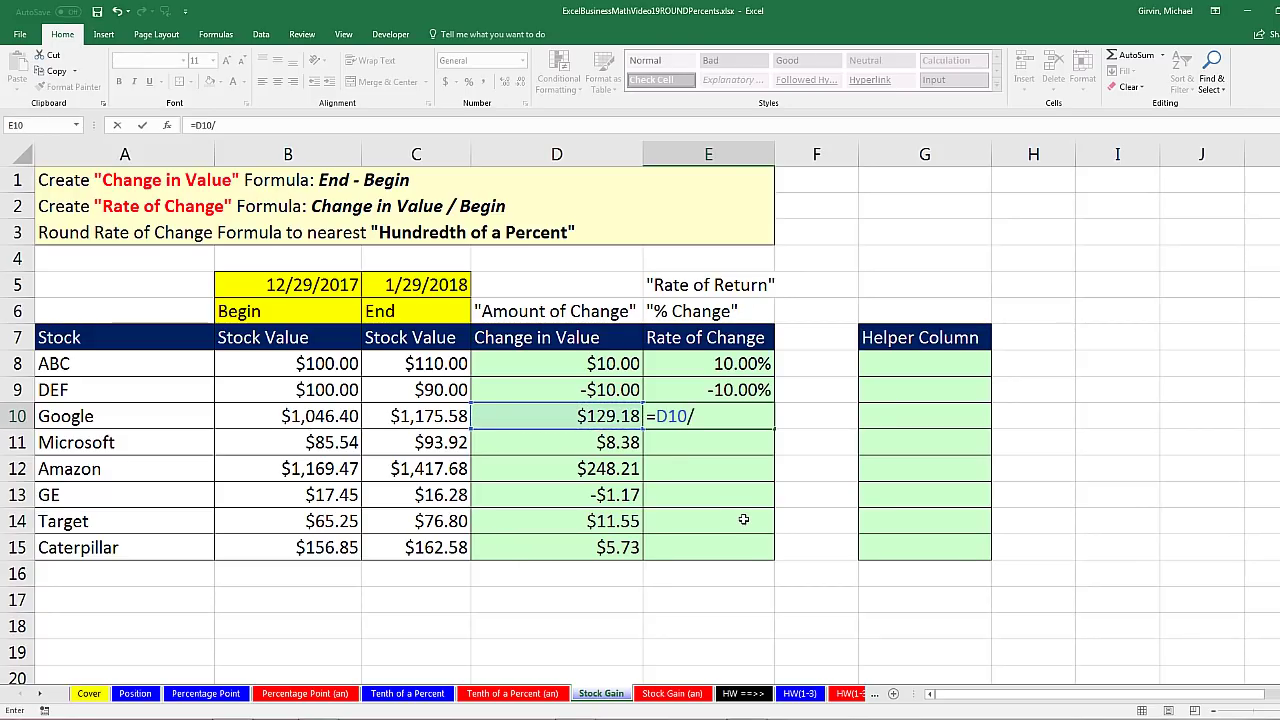
left_click(304, 414)
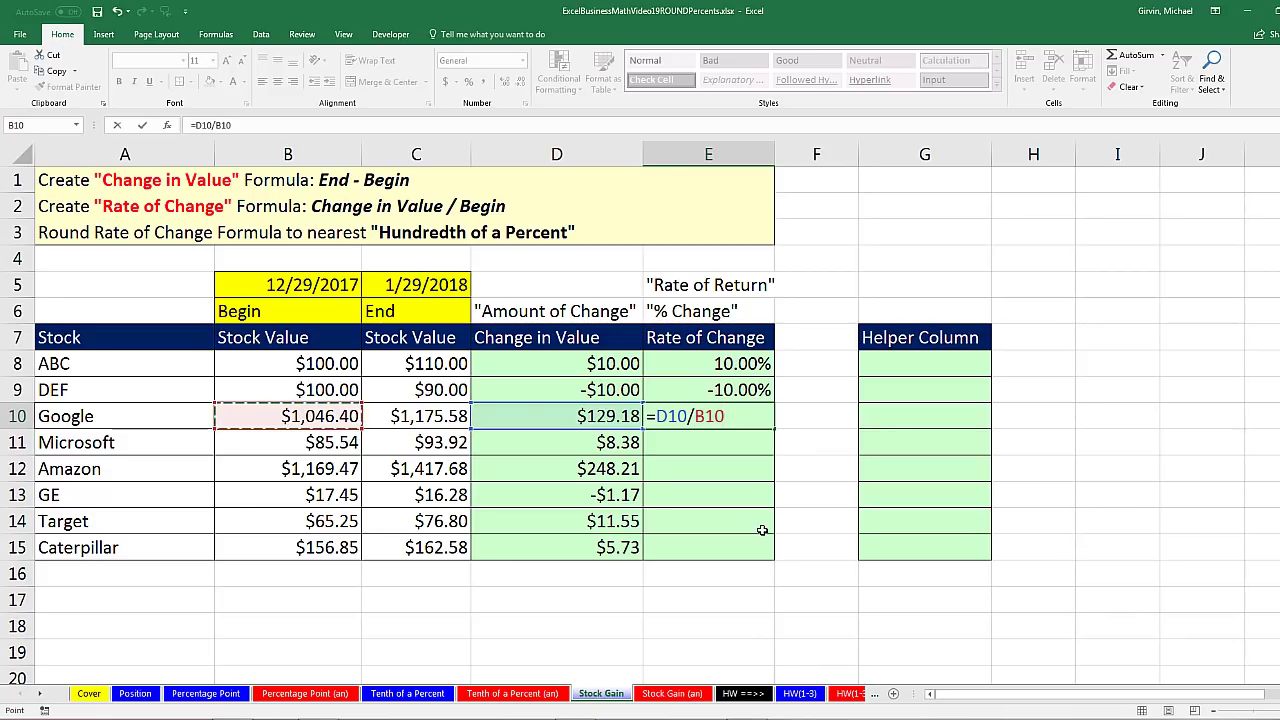
key("ctrl+Return")
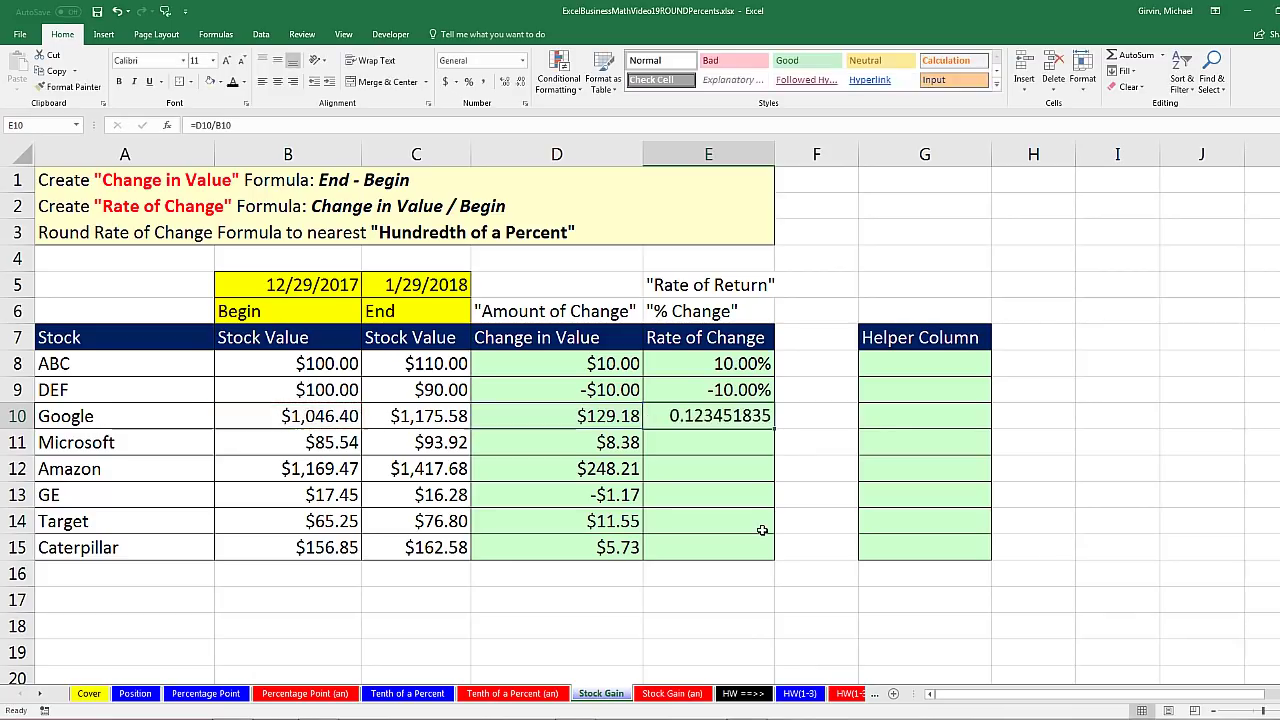
double_click(775, 430)
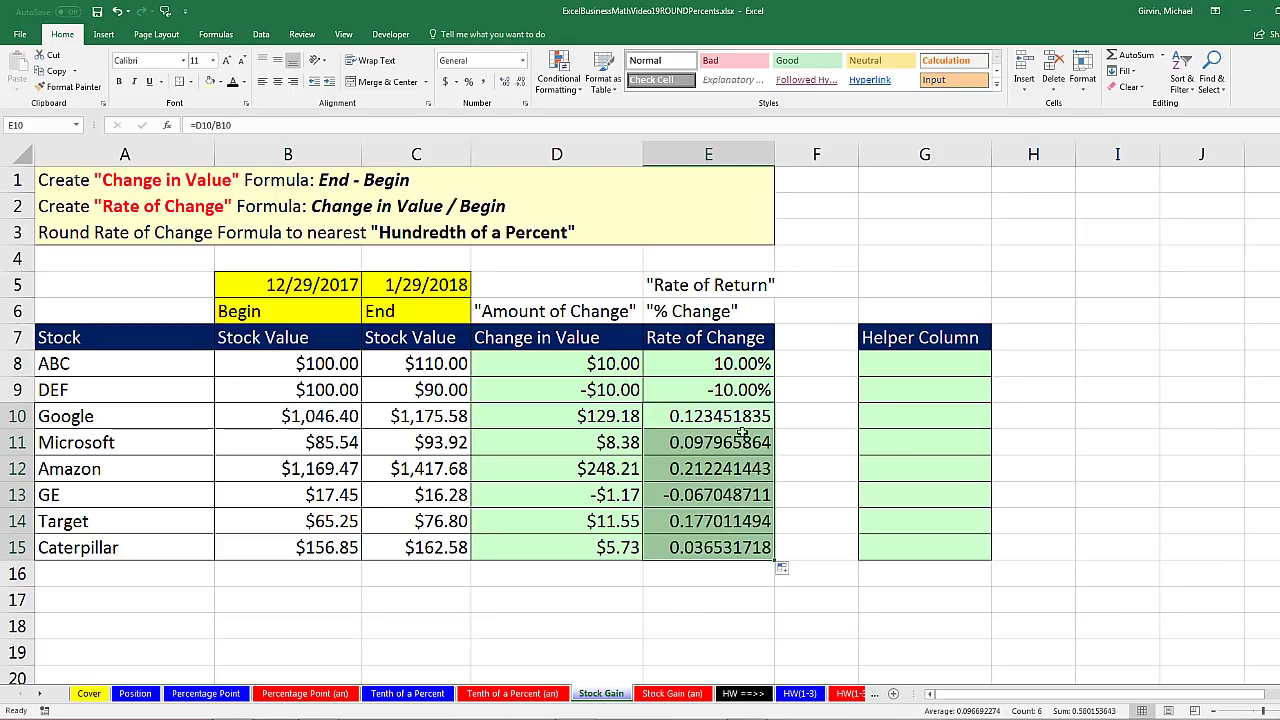
Step: Format the rates of change in E8:E15 as percentages with 5 decimal places
left_click(716, 366)
left_click_drag(716, 366, 716, 541)
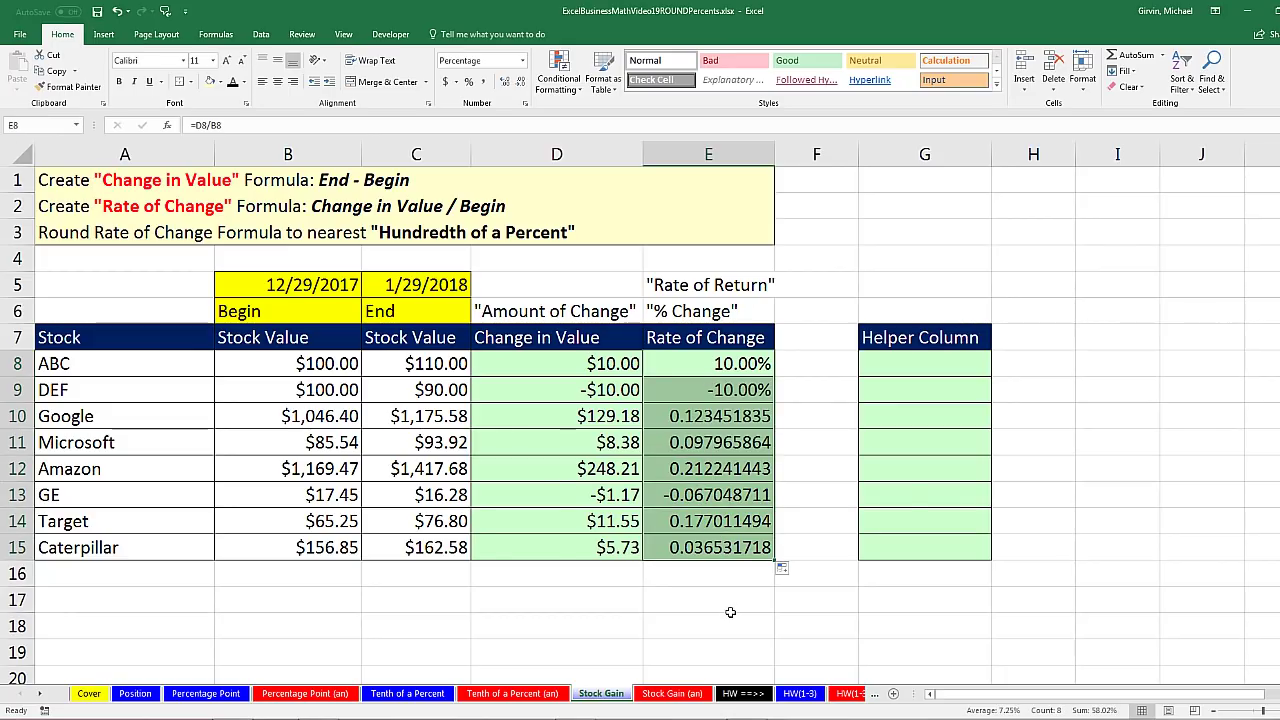
key("ctrl+1")
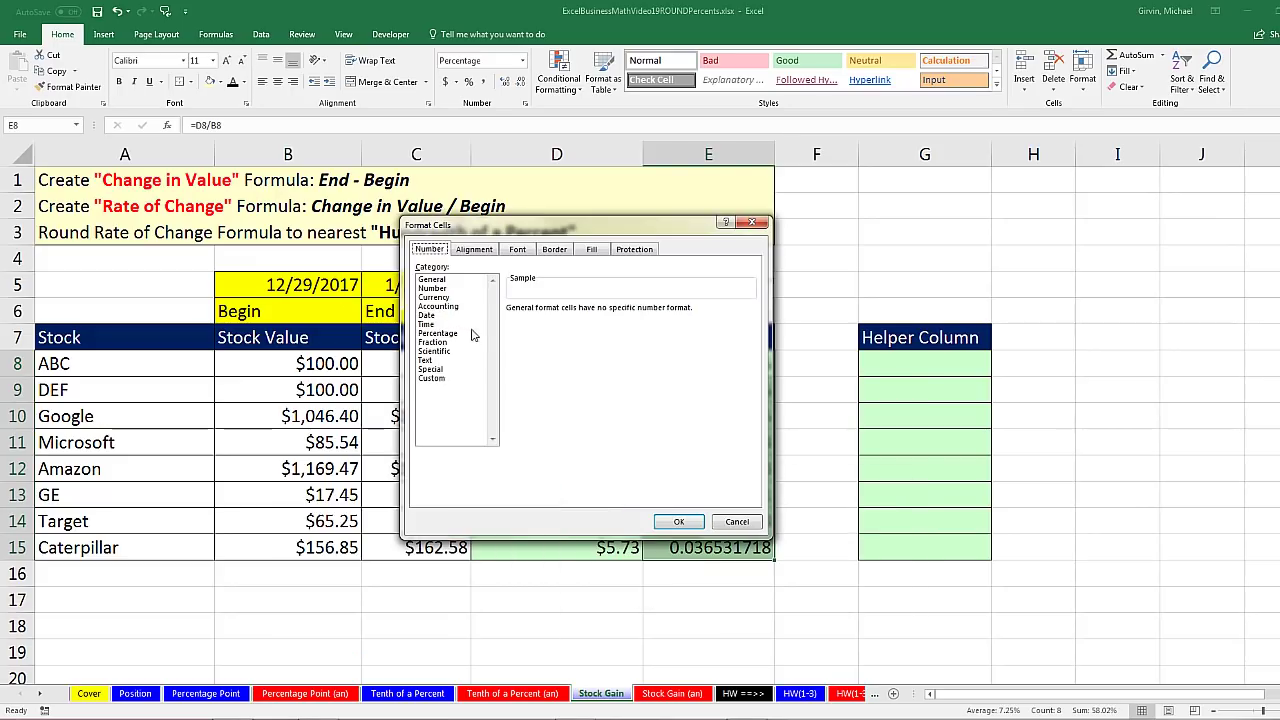
left_click(447, 334)
left_click(600, 307)
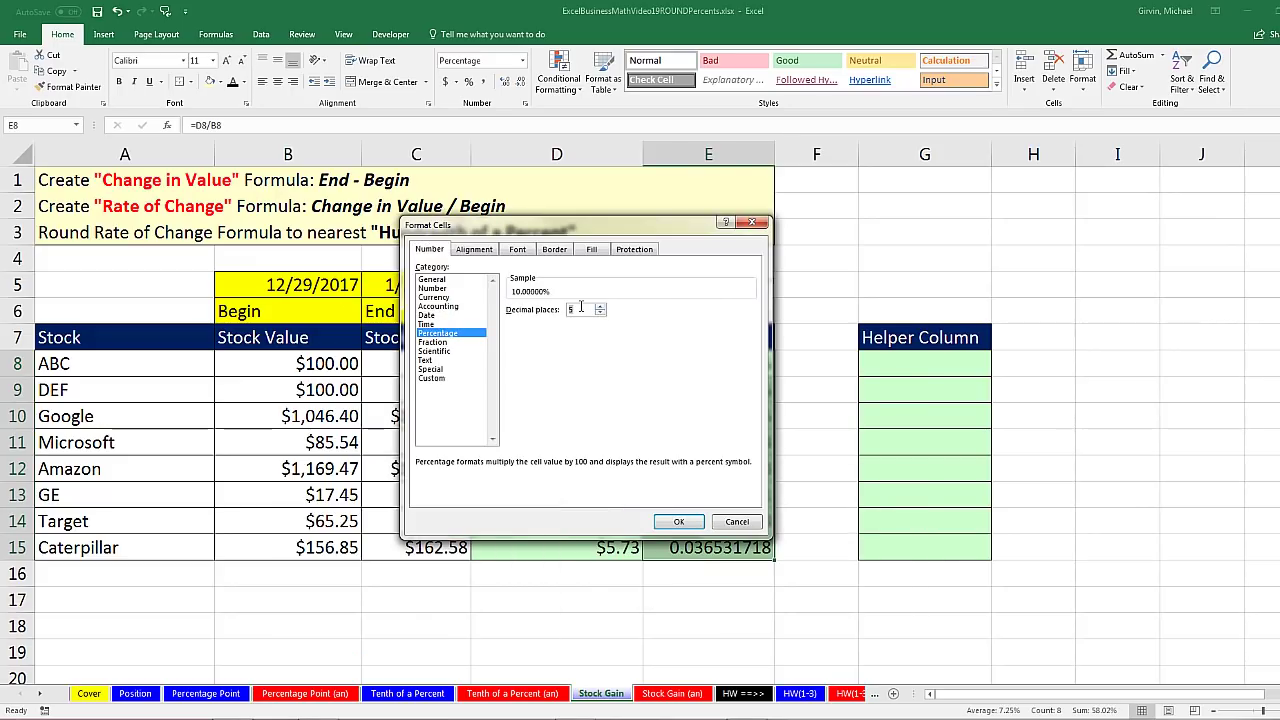
left_click(678, 521)
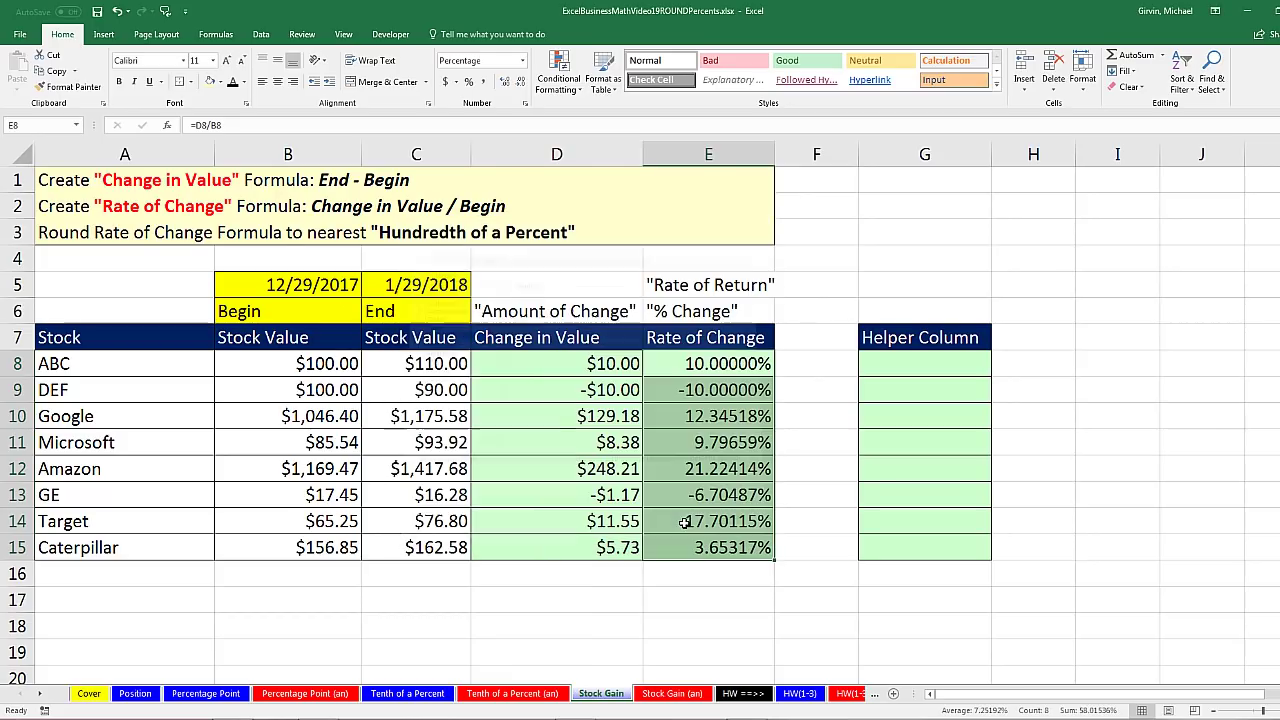
left_click(728, 416)
left_click(737, 443)
left_click(743, 471)
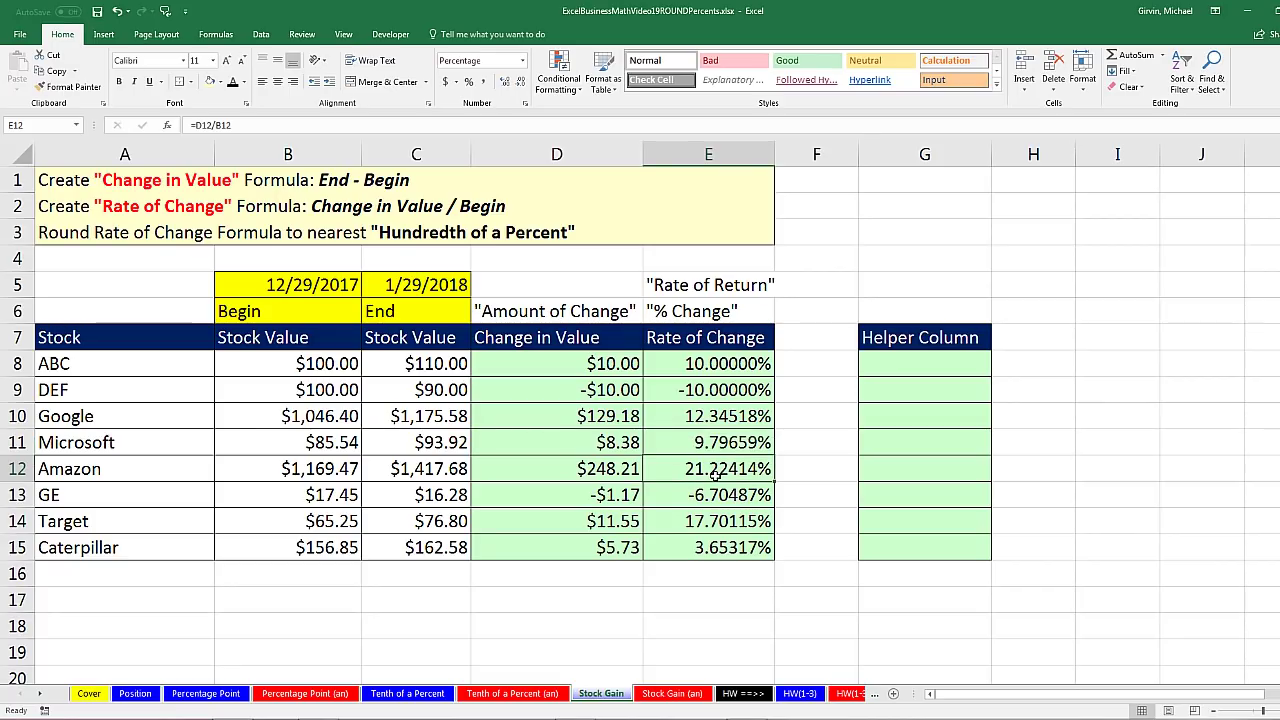
left_click(745, 426)
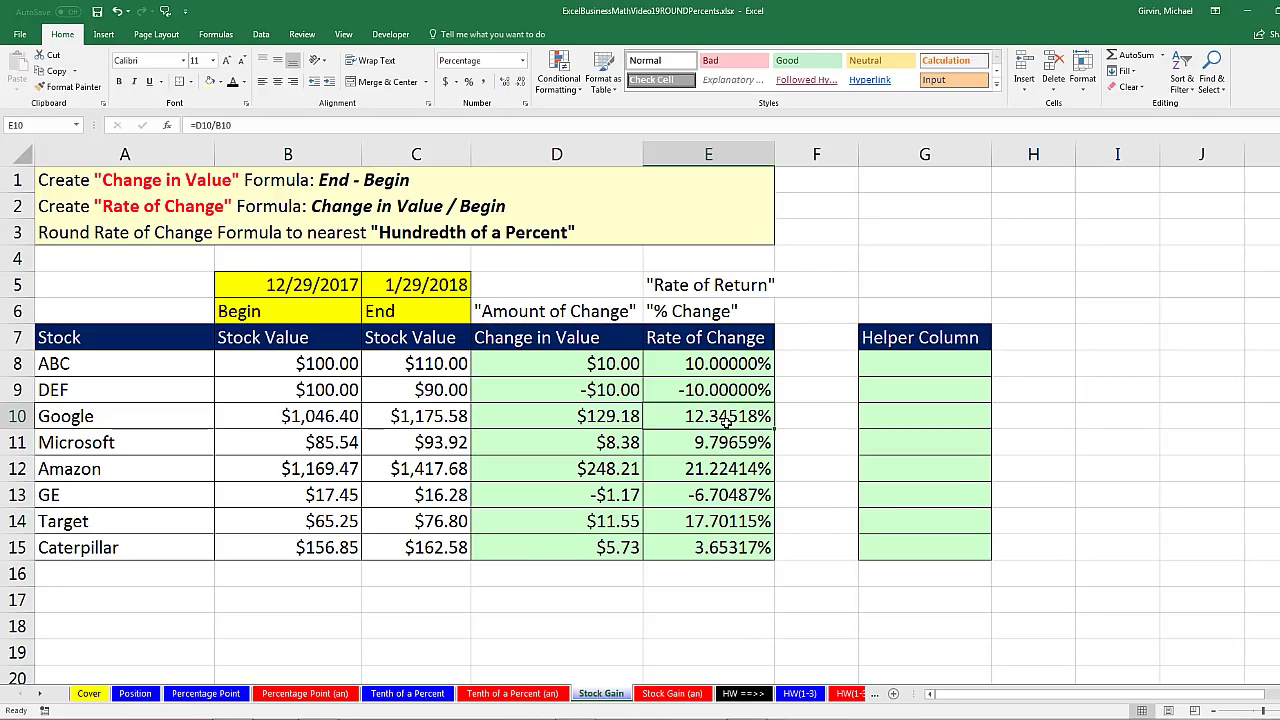
Step: Enter =E8 in helper cell G8, apply the General number format, and fill the formula down to G15
left_click(910, 366)
type("=")
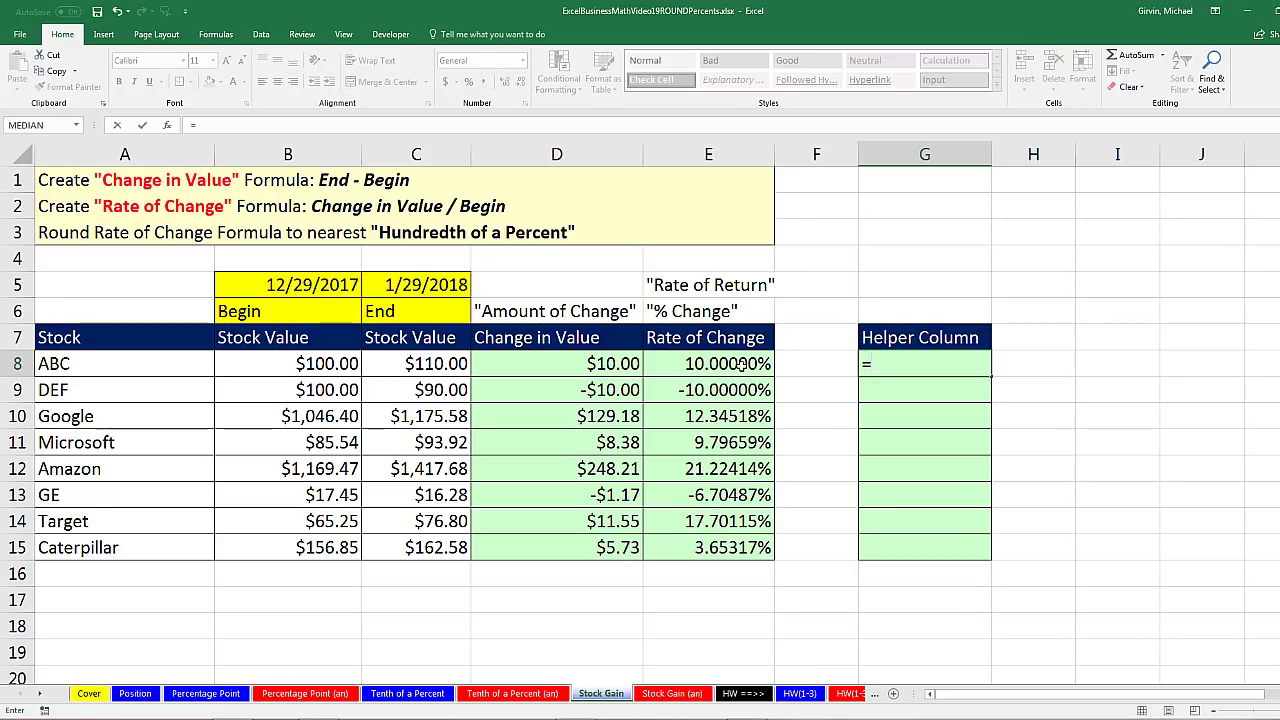
left_click(733, 364)
key("ctrl+Return")
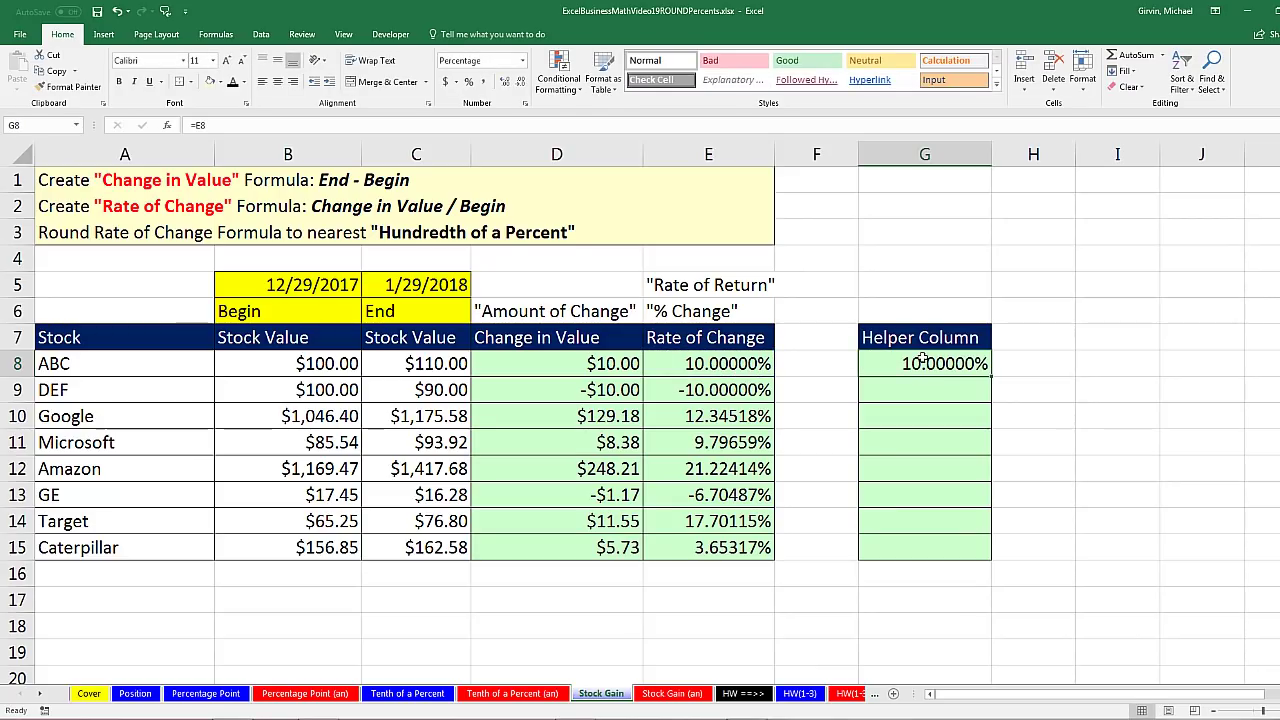
left_click(524, 61)
left_click(486, 70)
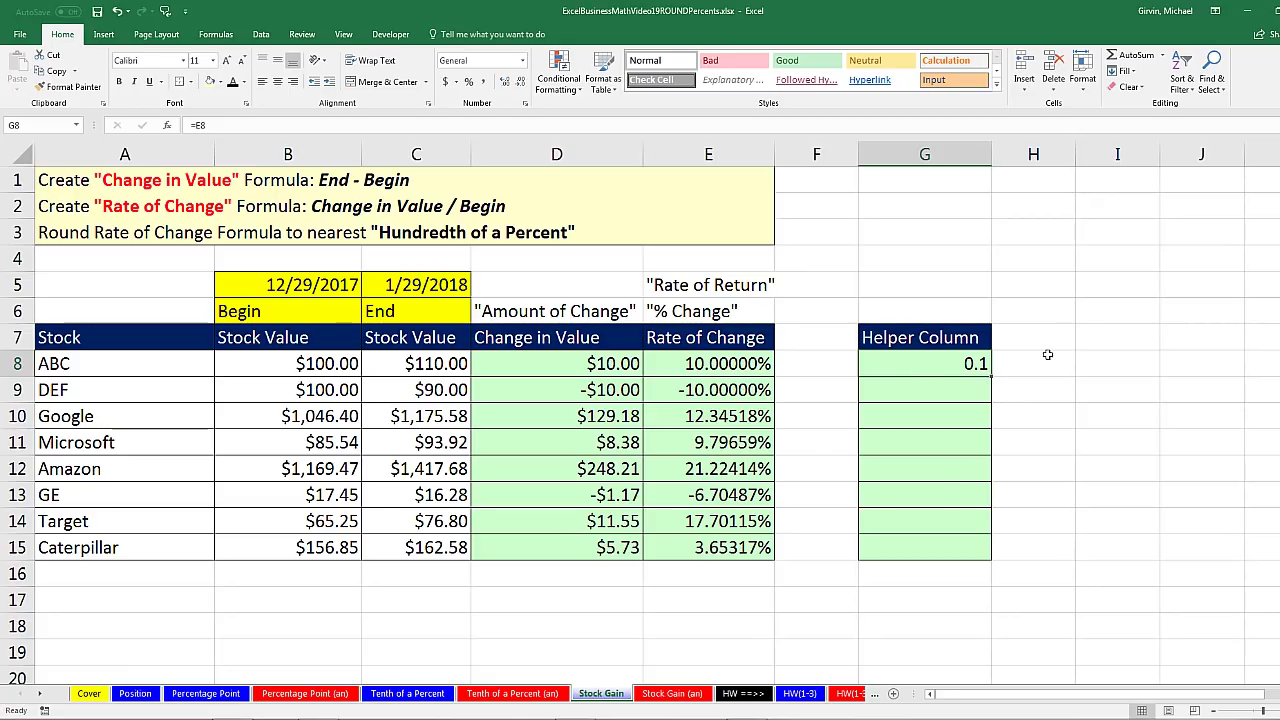
left_click_drag(996, 377, 990, 555)
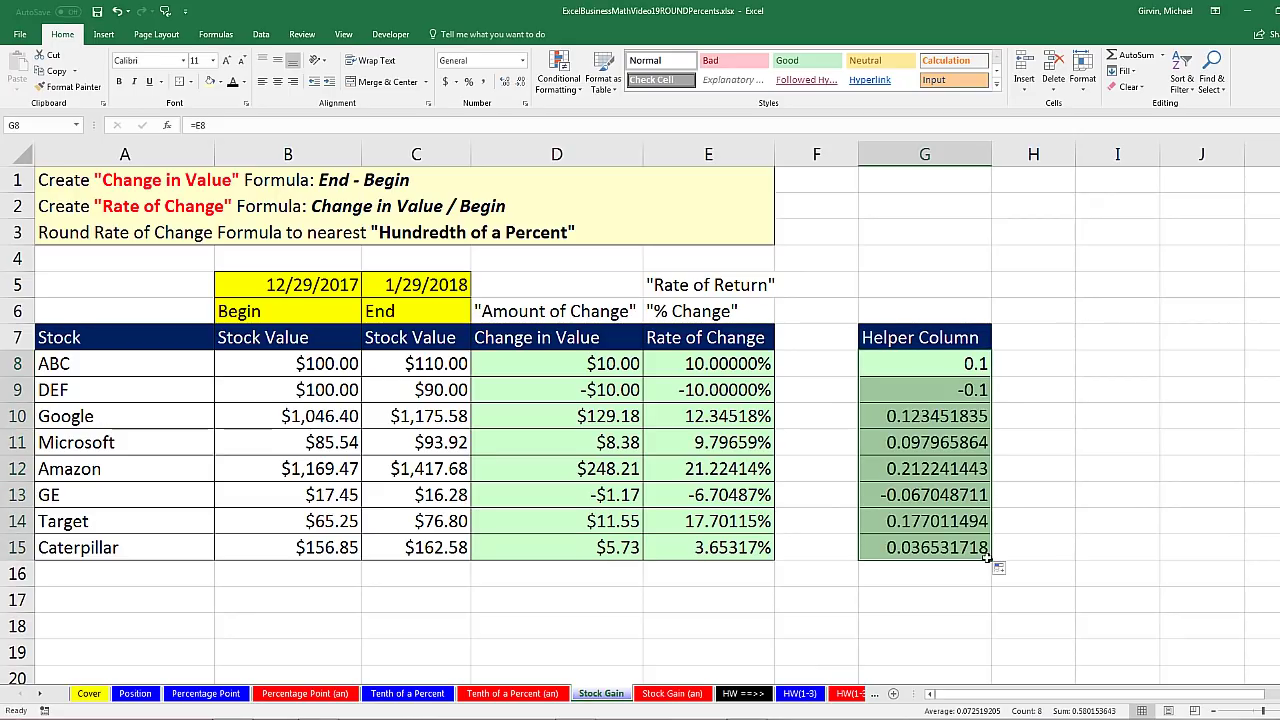
left_click(893, 412)
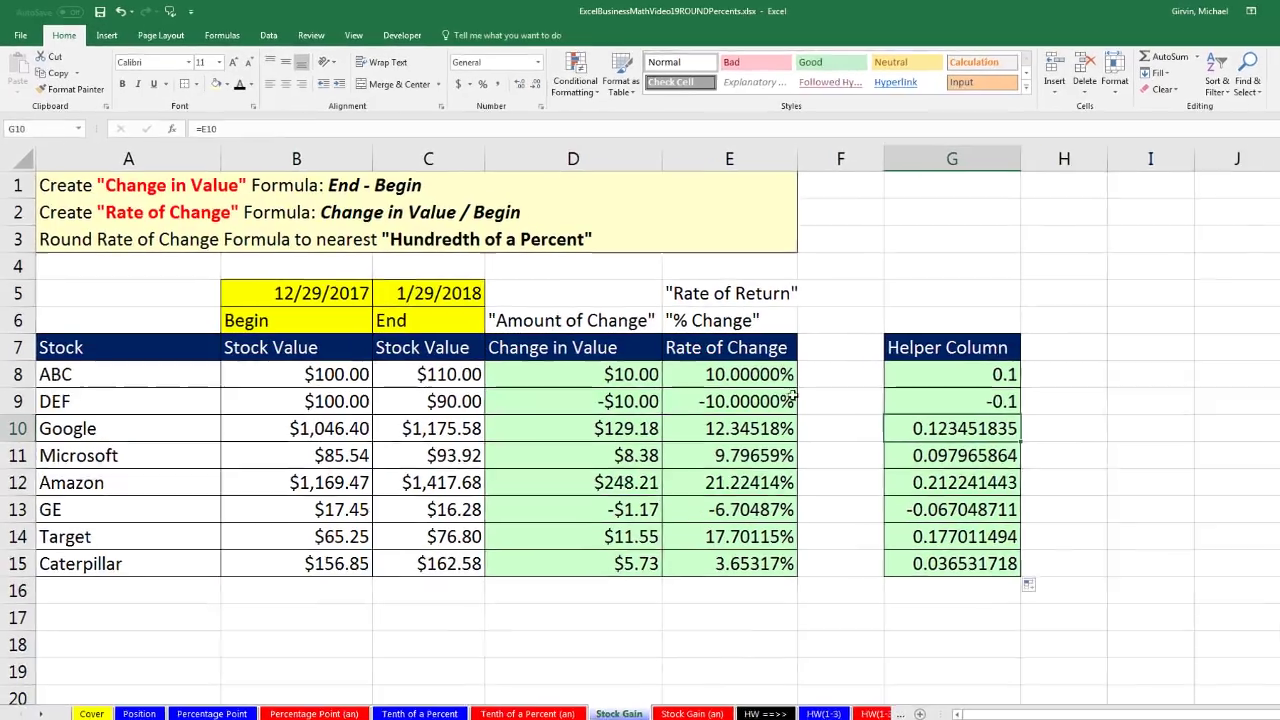
Step: Change the rate of change formula in E8 to =ROUND(D8/B8,4) and fill it down to E15
left_click(708, 363)
key("F2")
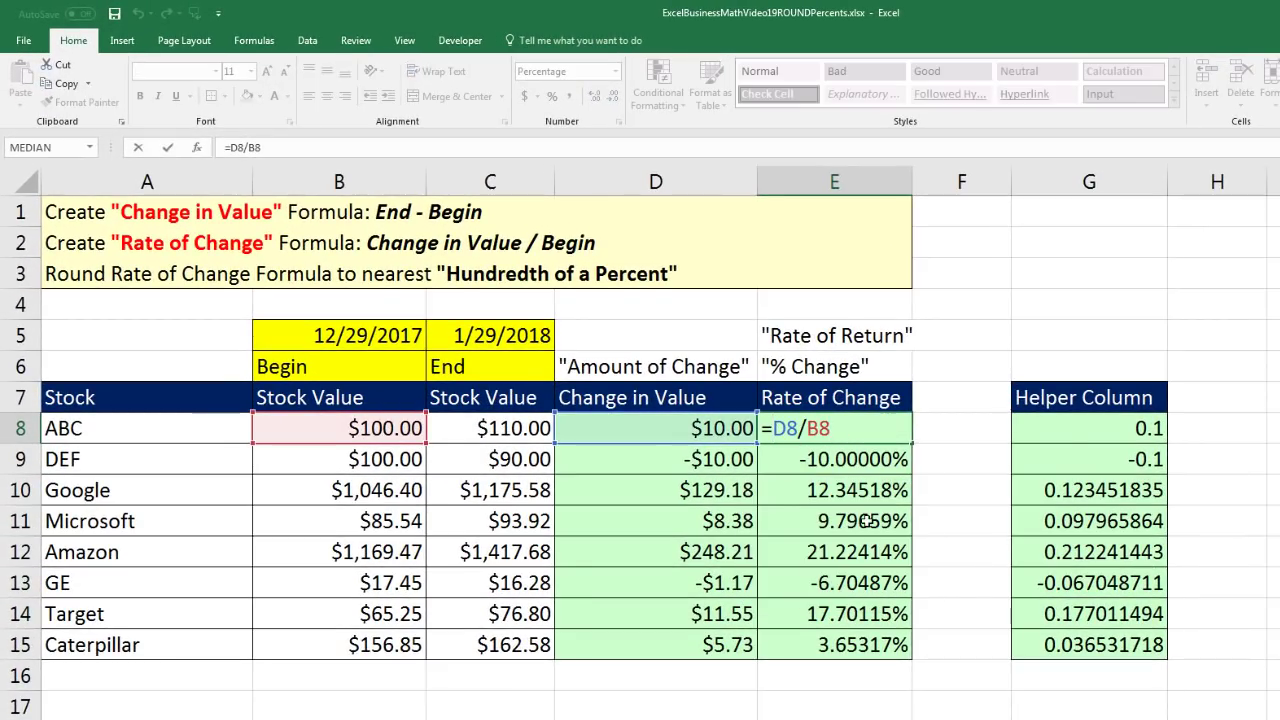
type("round")
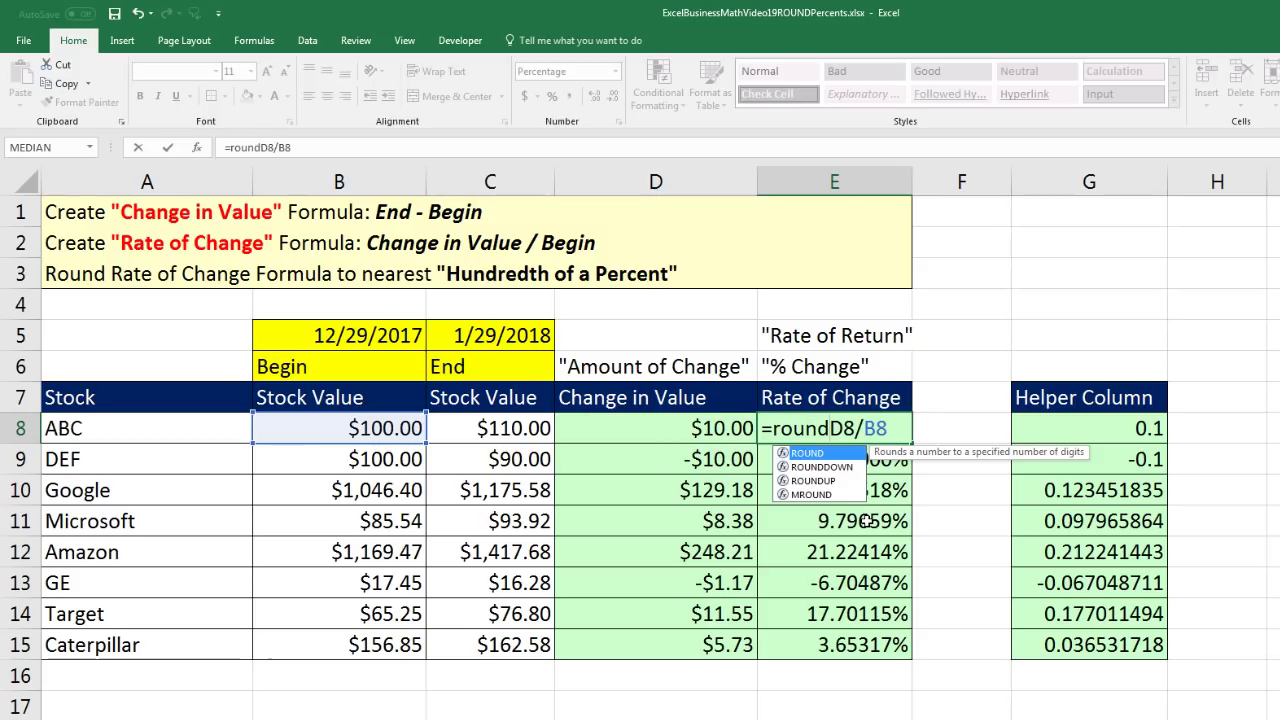
key("Tab")
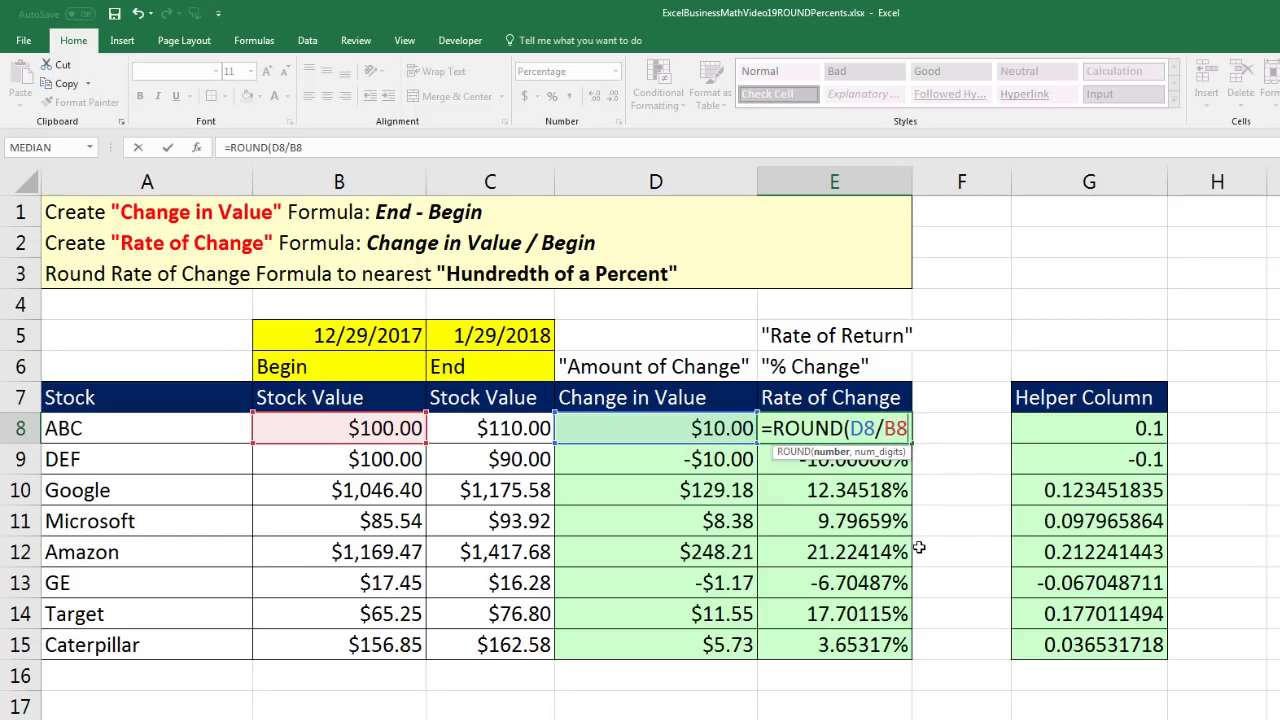
type(",")
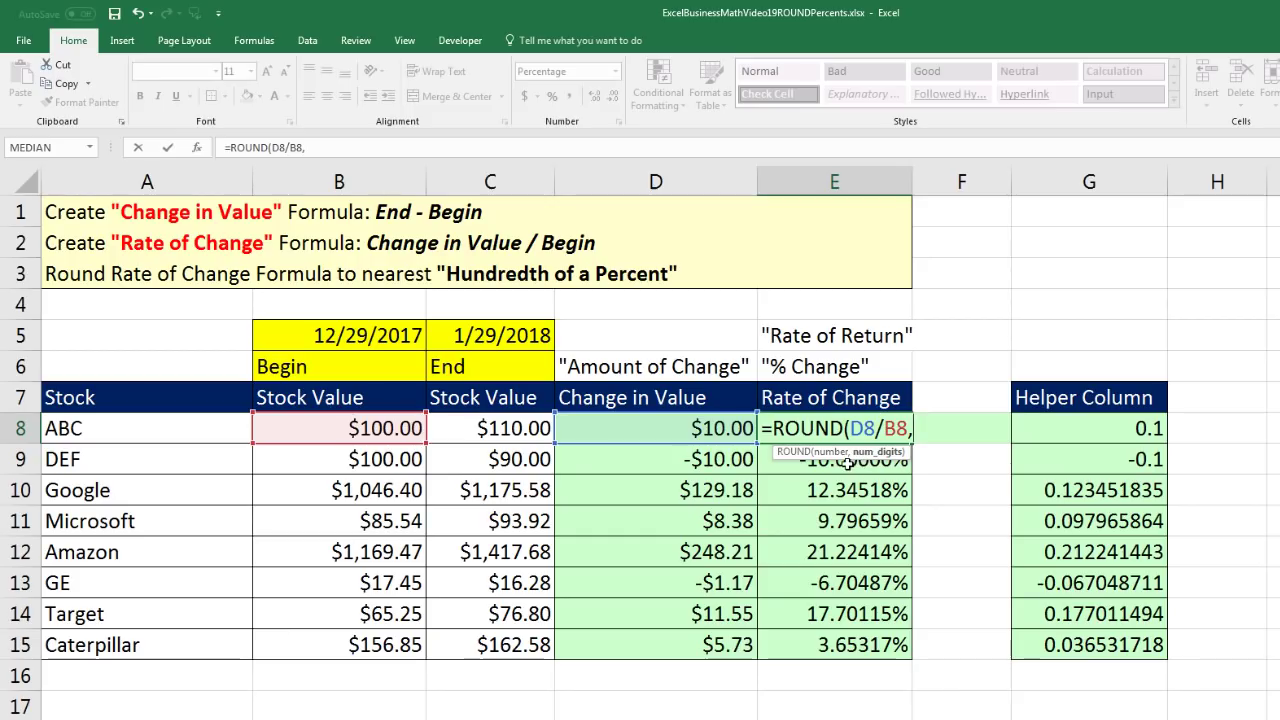
type("4)")
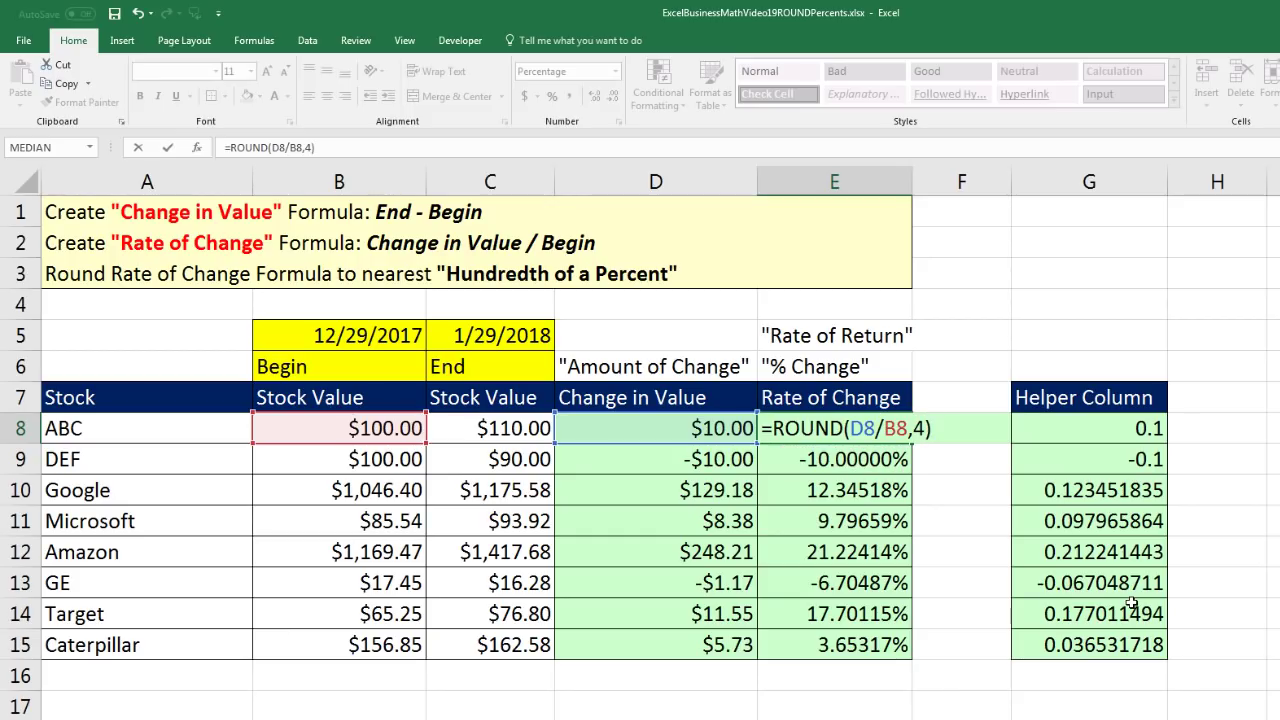
key("ctrl+Return")
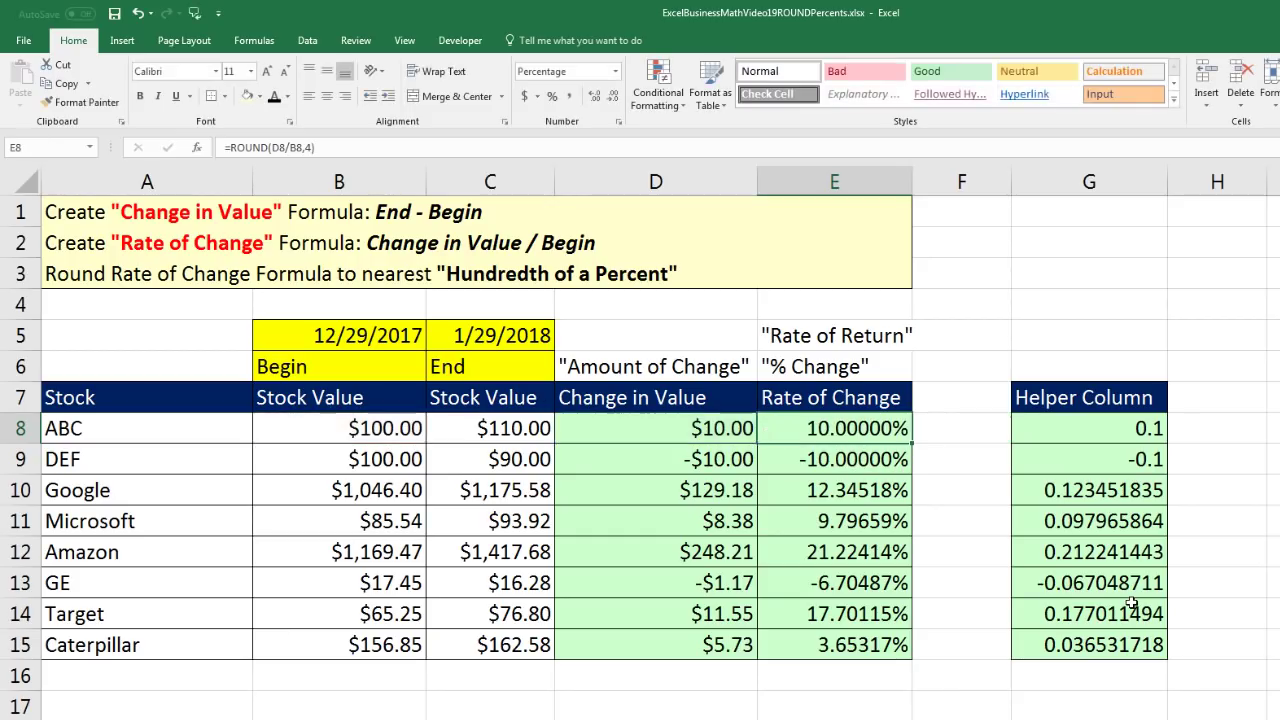
double_click(913, 443)
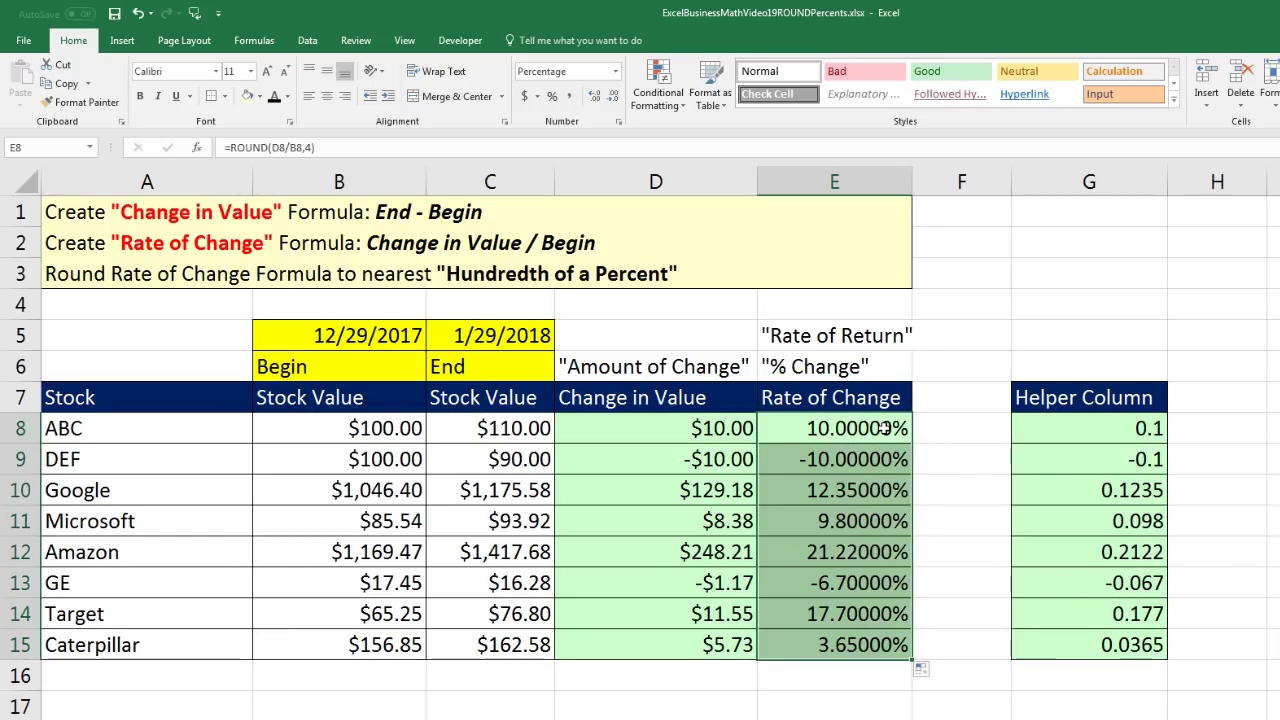
Step: Examine the rounded rates of change for Google, Microsoft and Amazon, and Caterpillar's formulas in E15 and D15
left_click(862, 492)
left_click(888, 521)
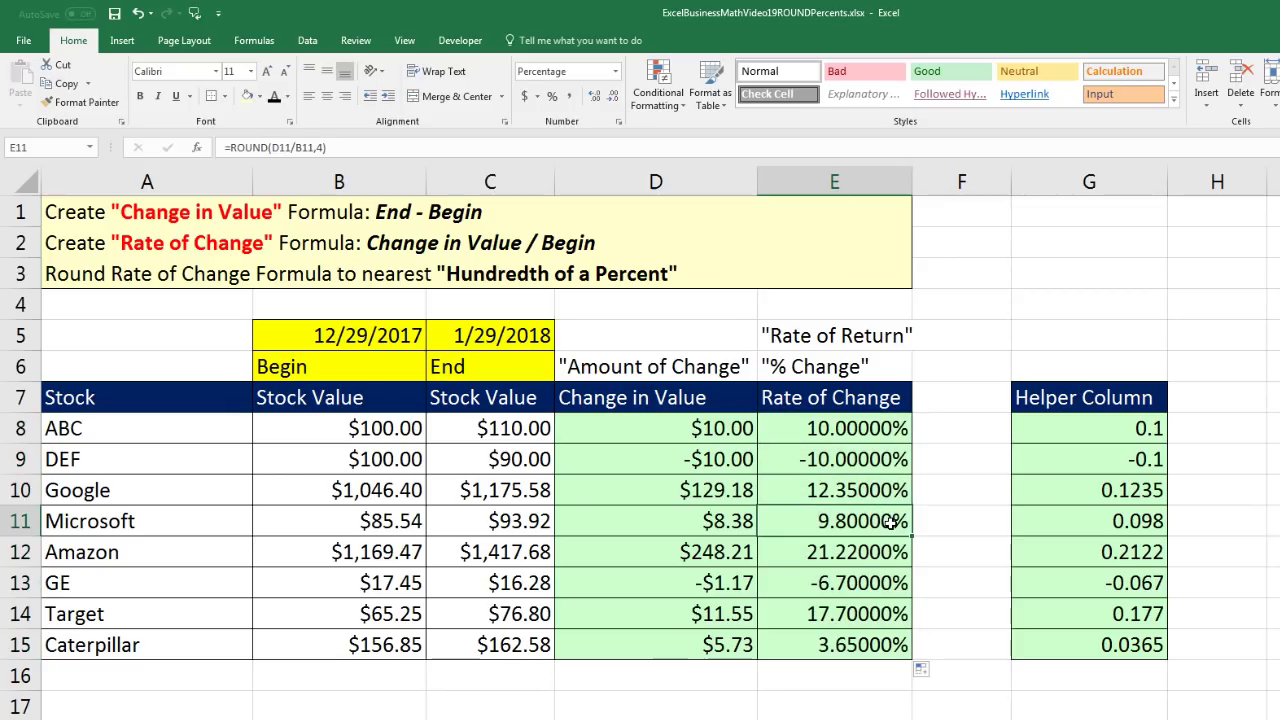
left_click(882, 552)
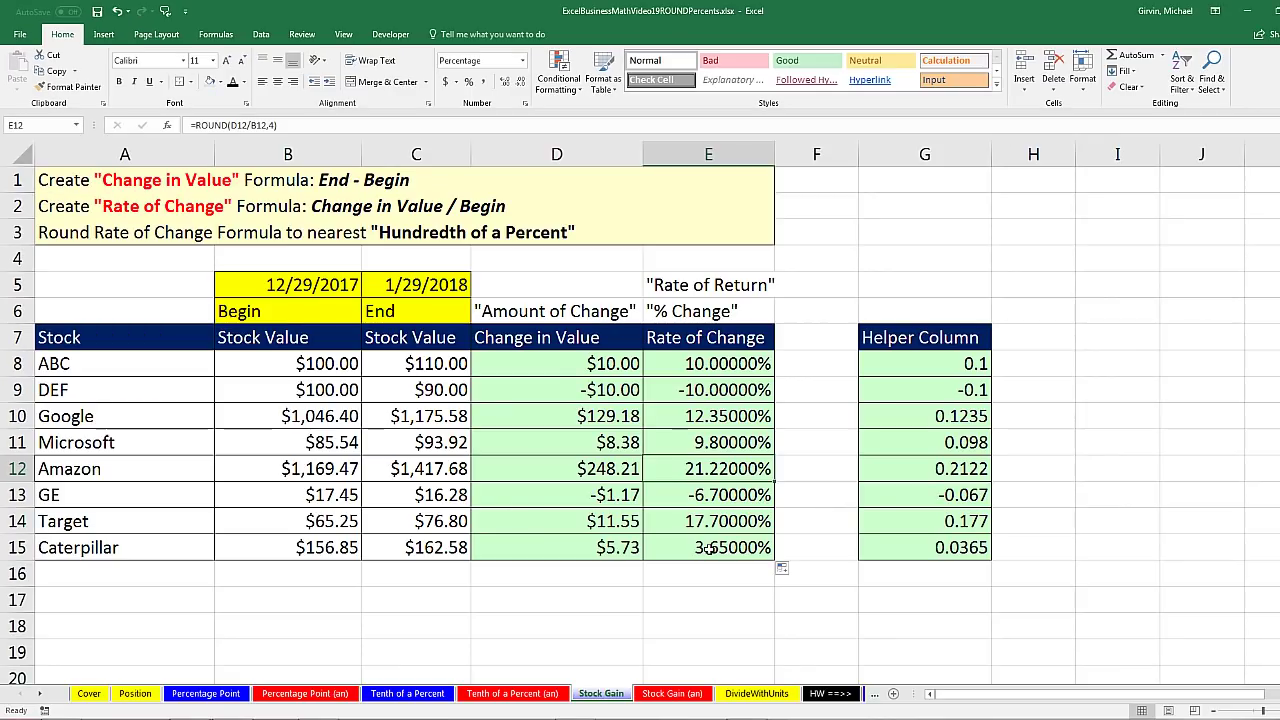
left_click(834, 645)
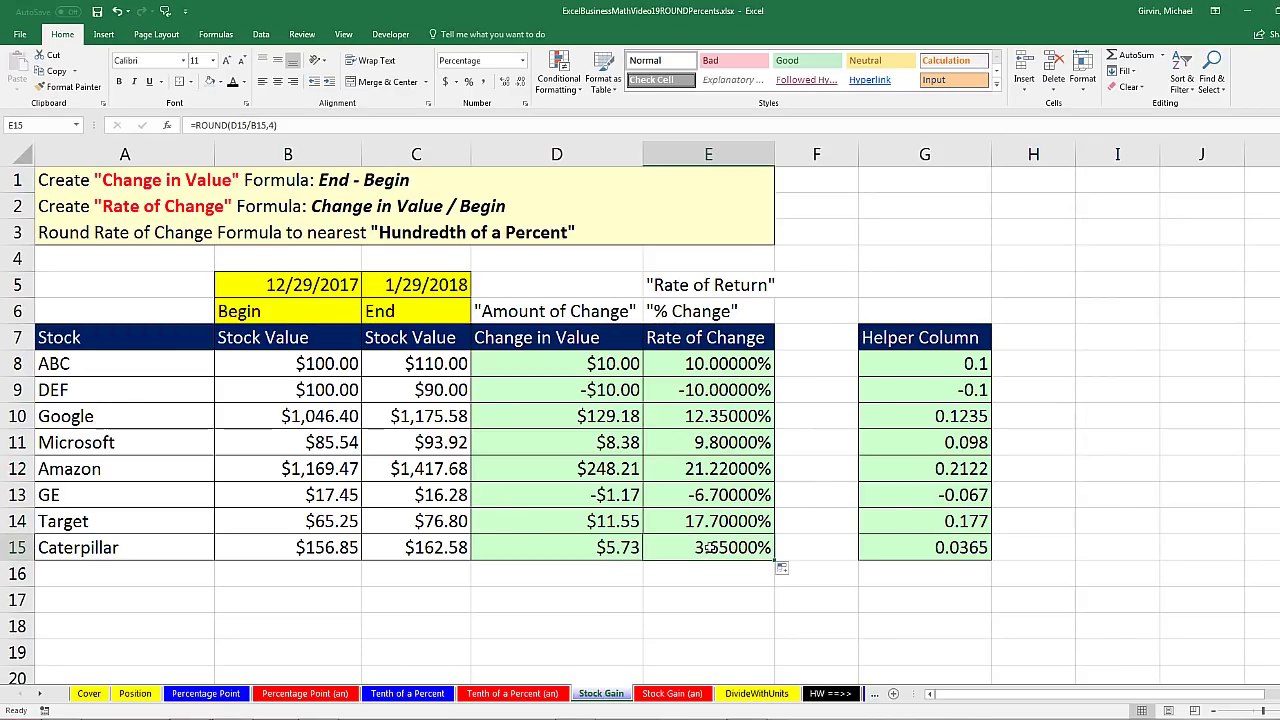
key("F2")
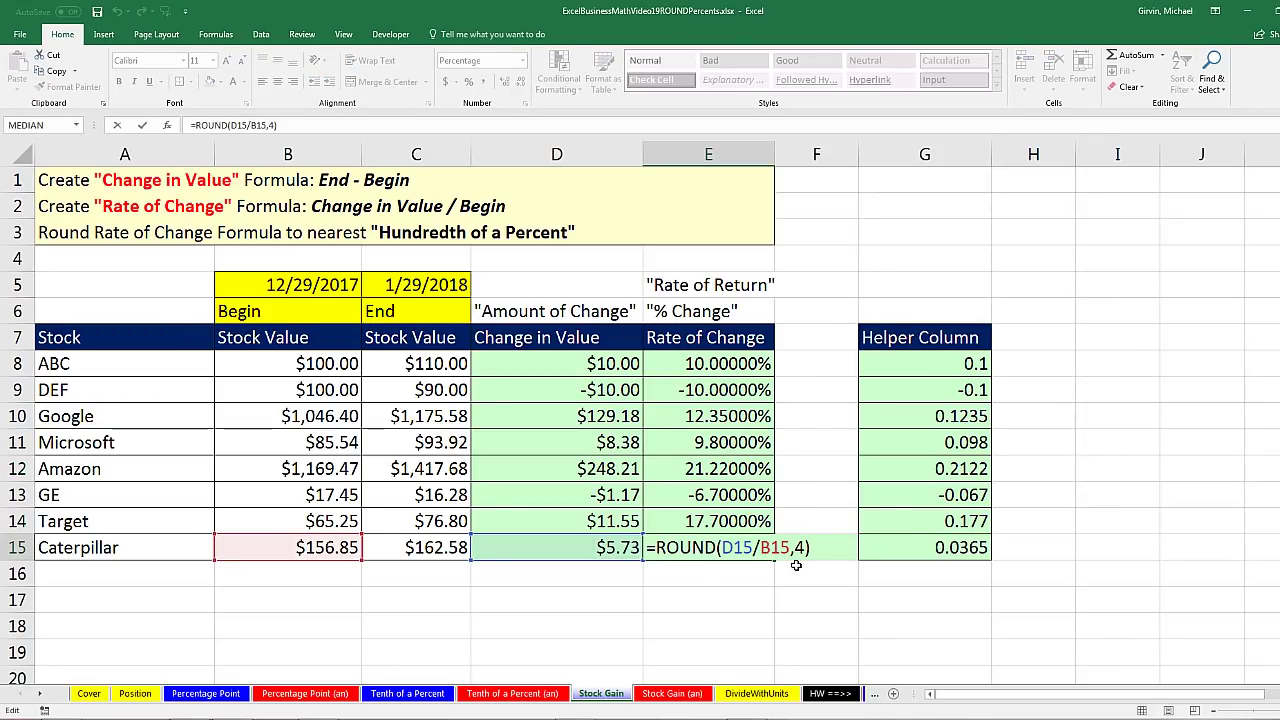
key("Return")
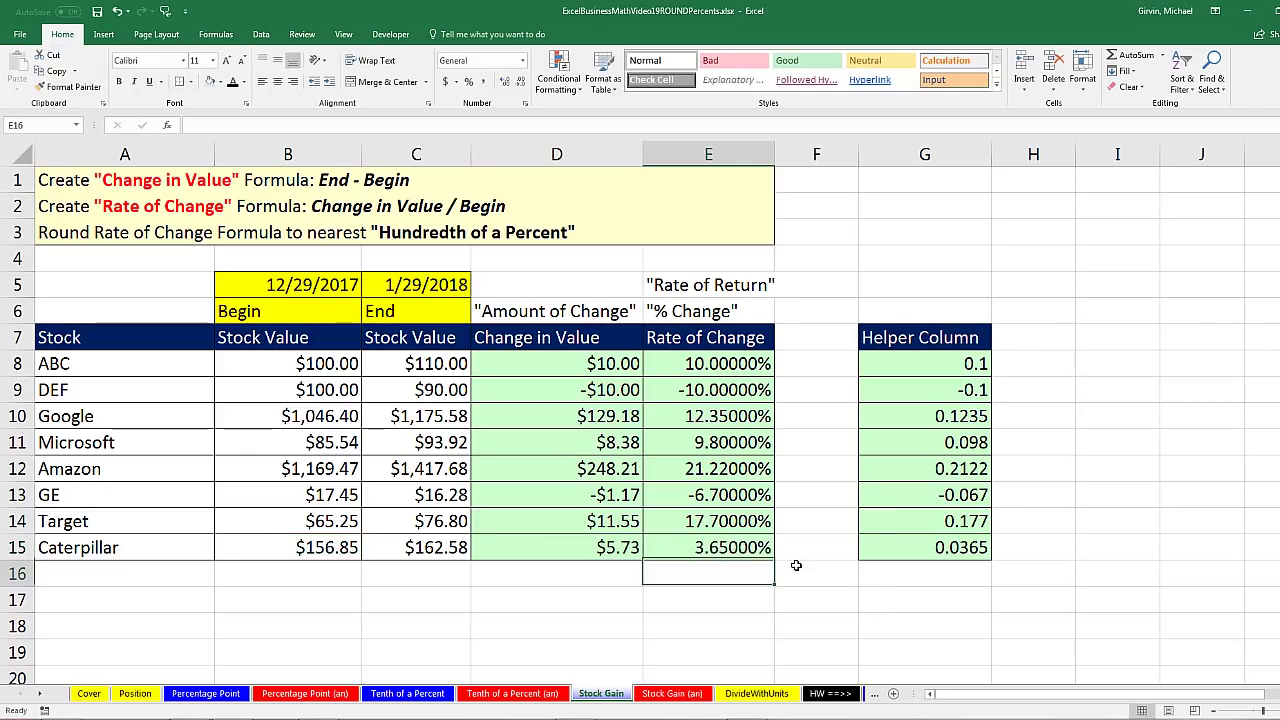
left_click(567, 549)
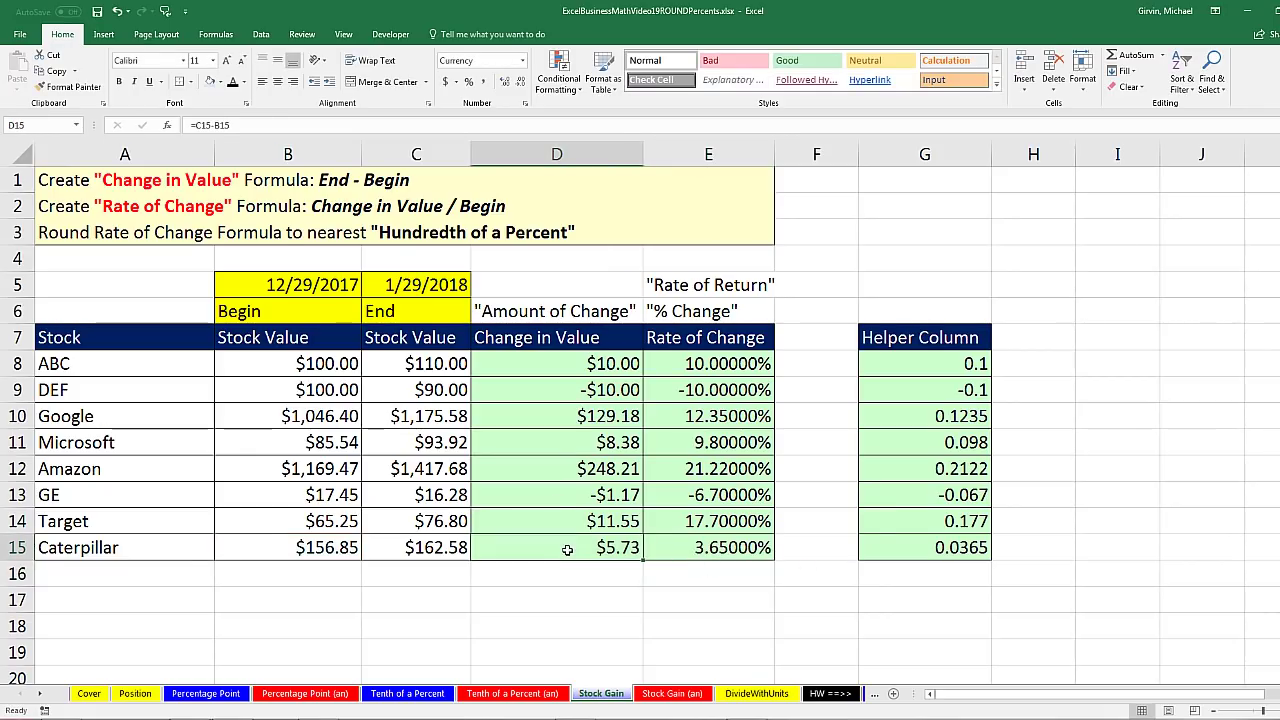
key("F2")
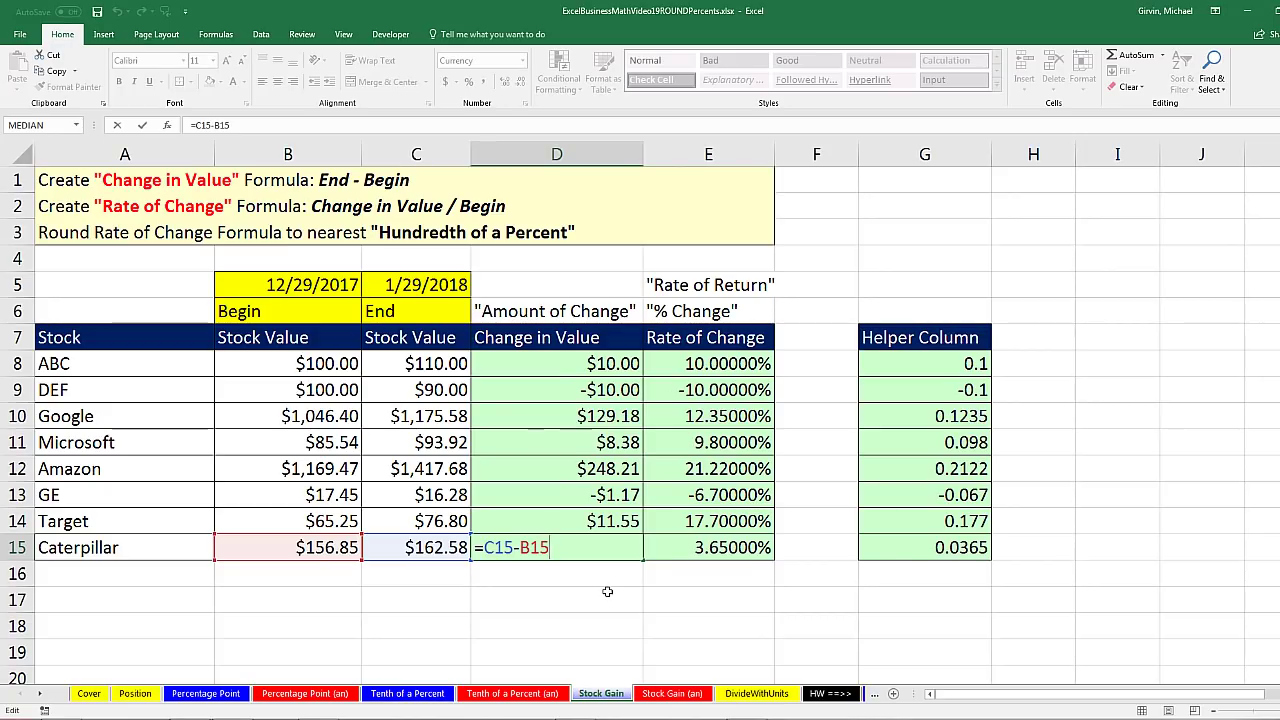
key("Return")
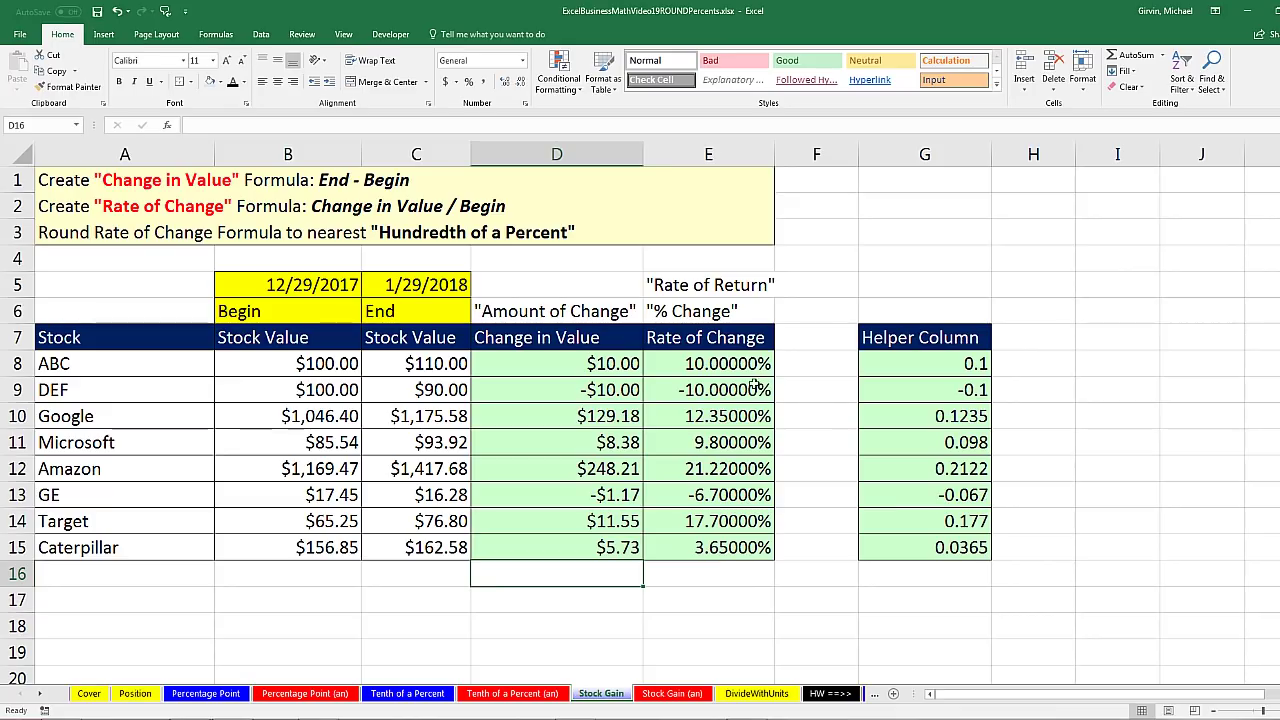
Step: Reduce the displayed percentages in E8:E15 to three decimal places
left_click(724, 362)
left_click_drag(730, 408, 735, 540)
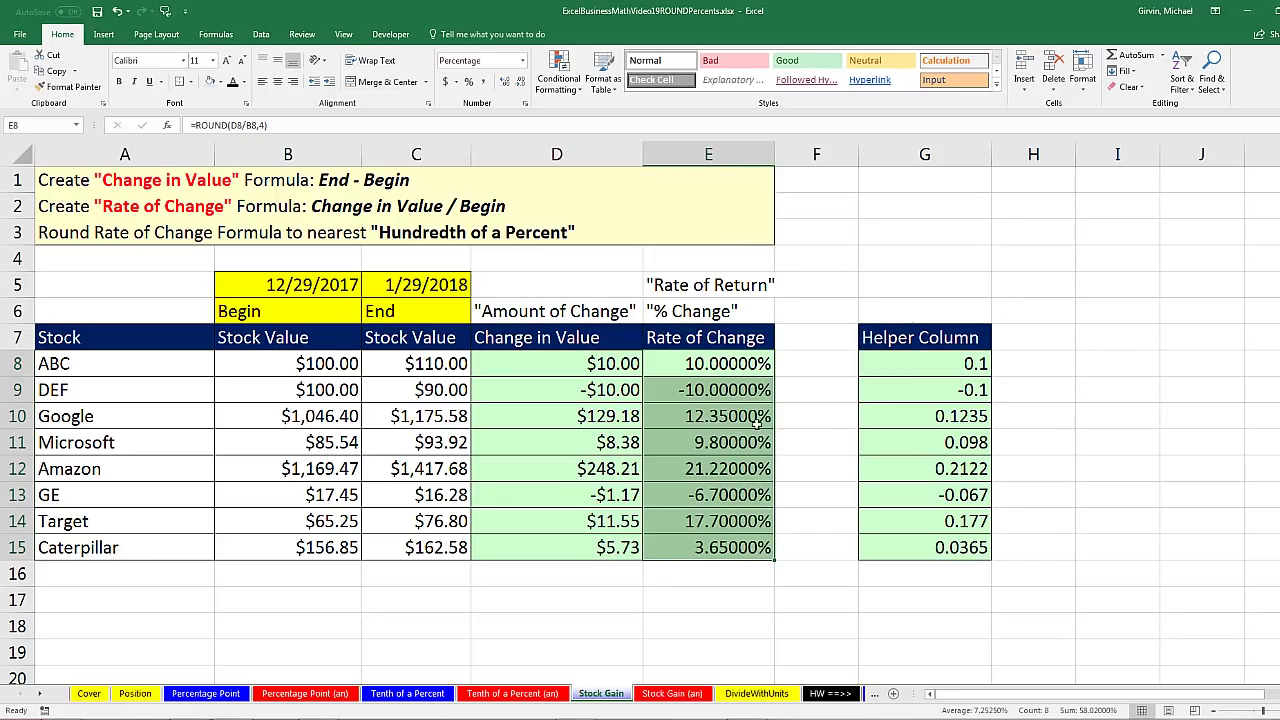
left_click(506, 83)
left_click(520, 82)
left_click(520, 82)
left_click(520, 82)
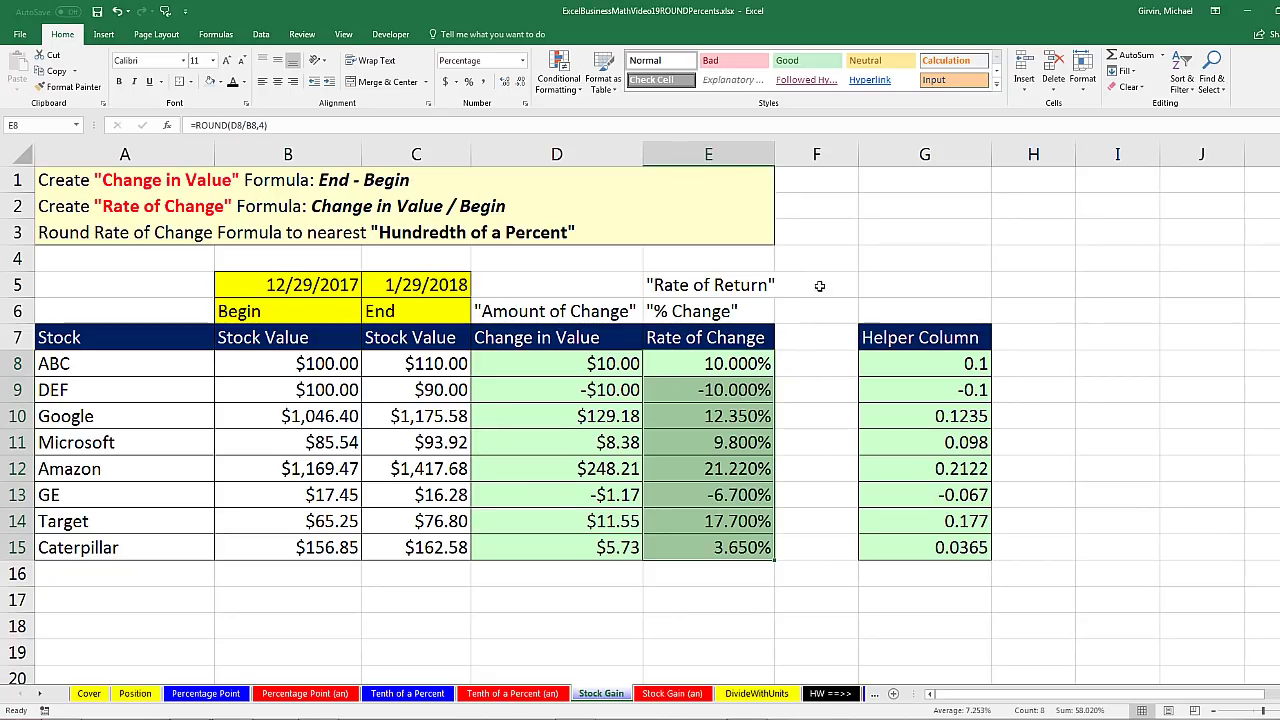
left_click(720, 468)
left_click(693, 522)
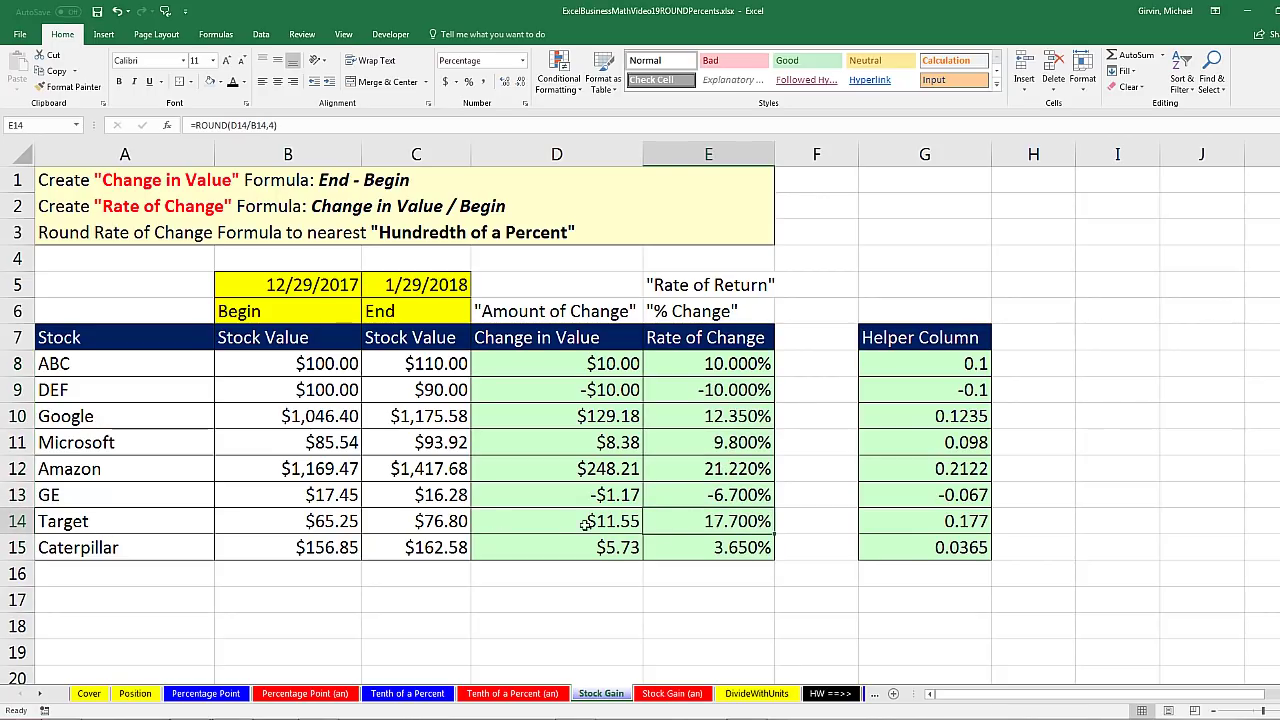
left_click(594, 524)
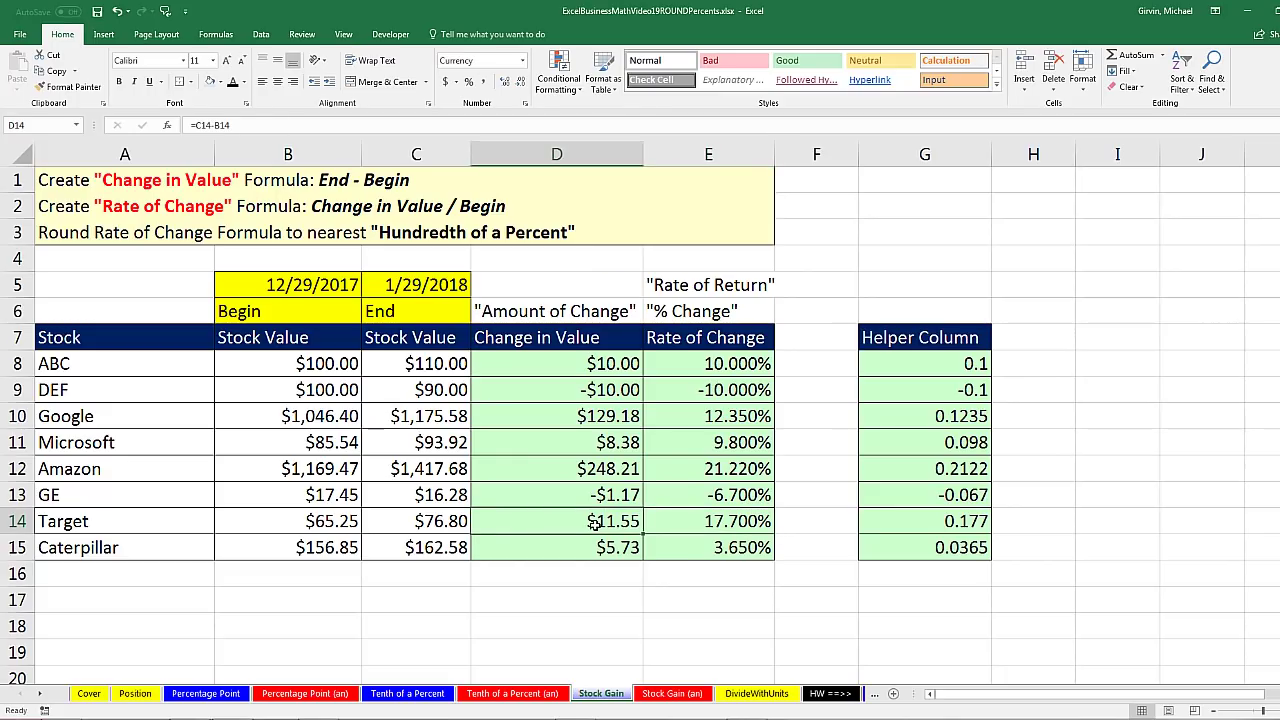
left_click(676, 527)
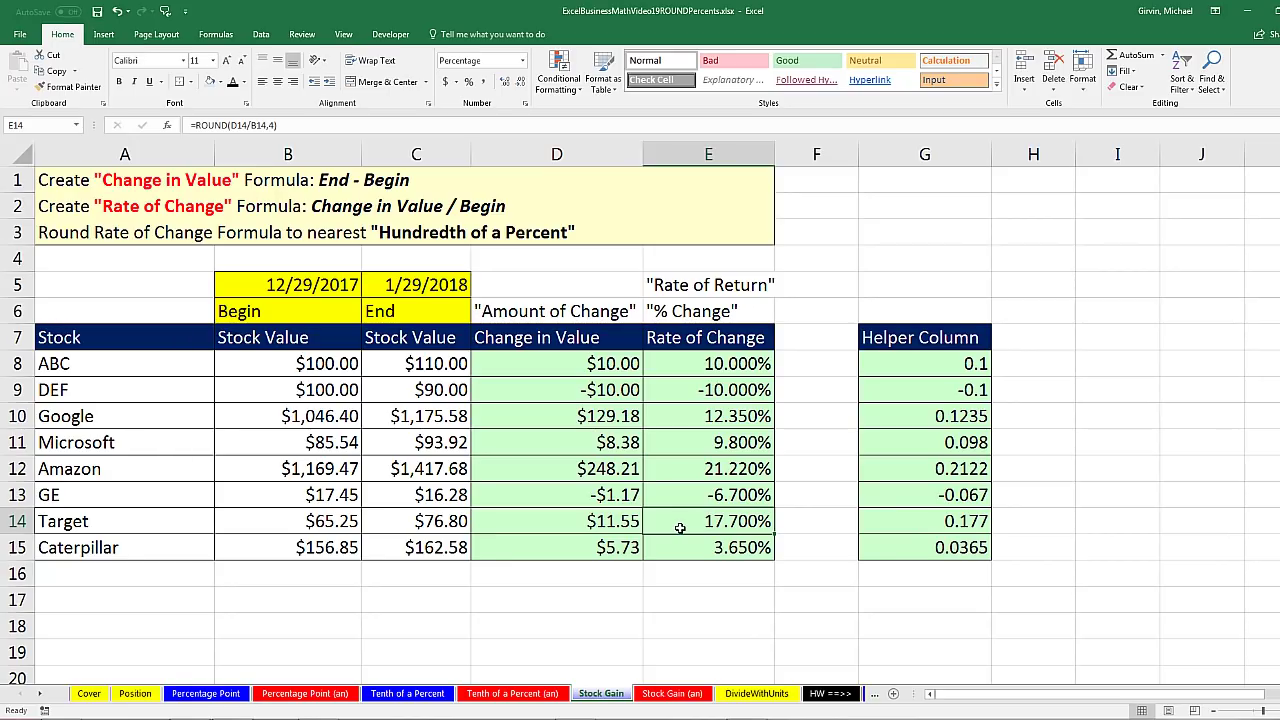
left_click(701, 478)
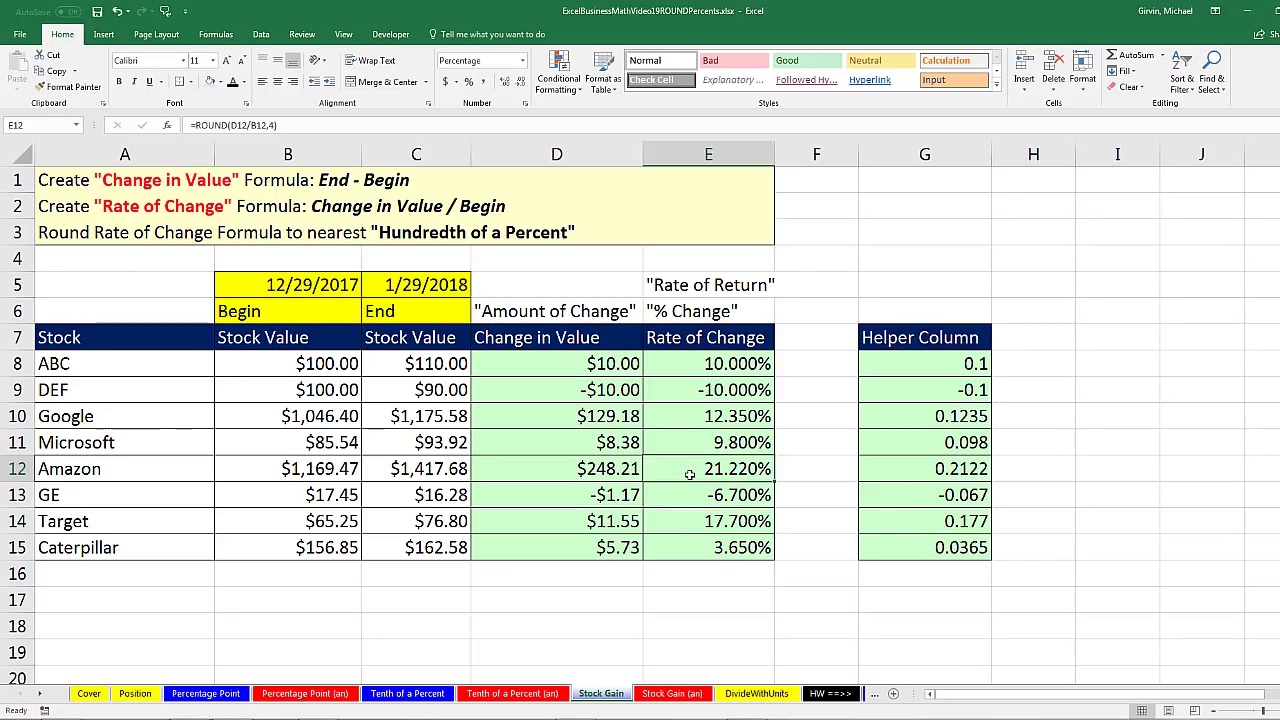
Step: Review the Tenth of a Percent and Percentage Point sheets and return to the Cover sheet
left_click(41, 695)
left_click(41, 695)
left_click(41, 696)
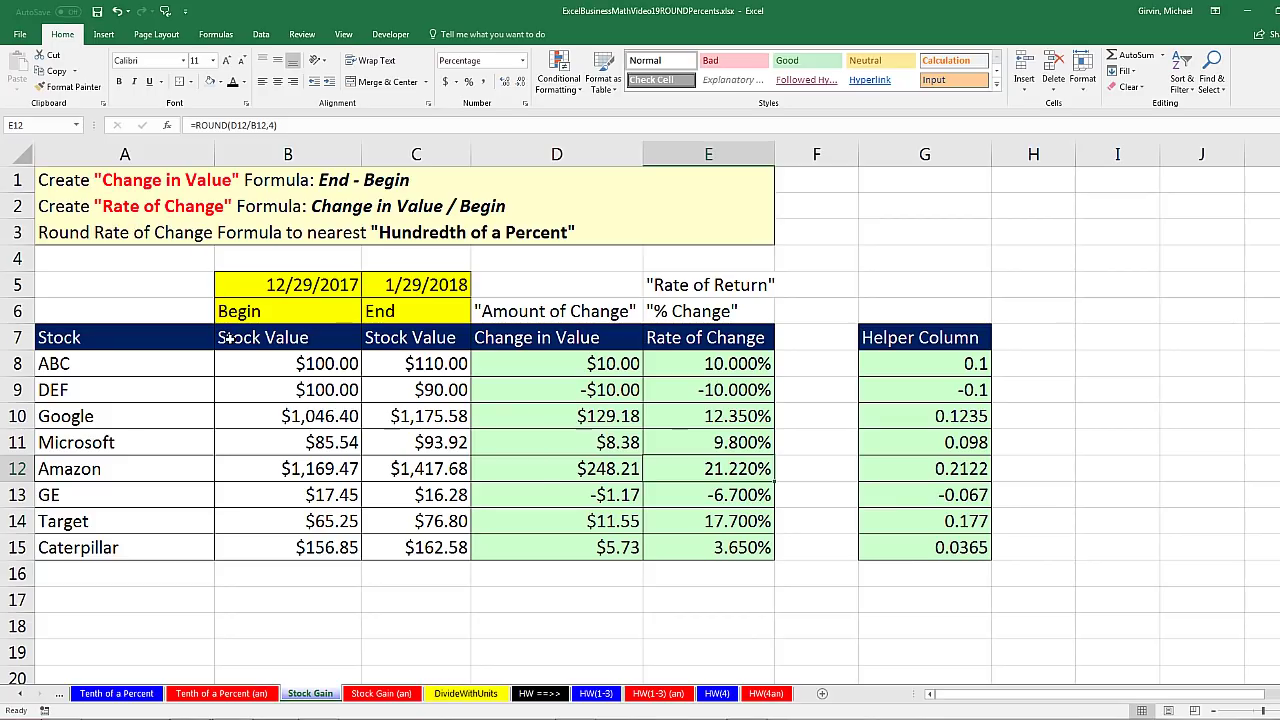
left_click(108, 694)
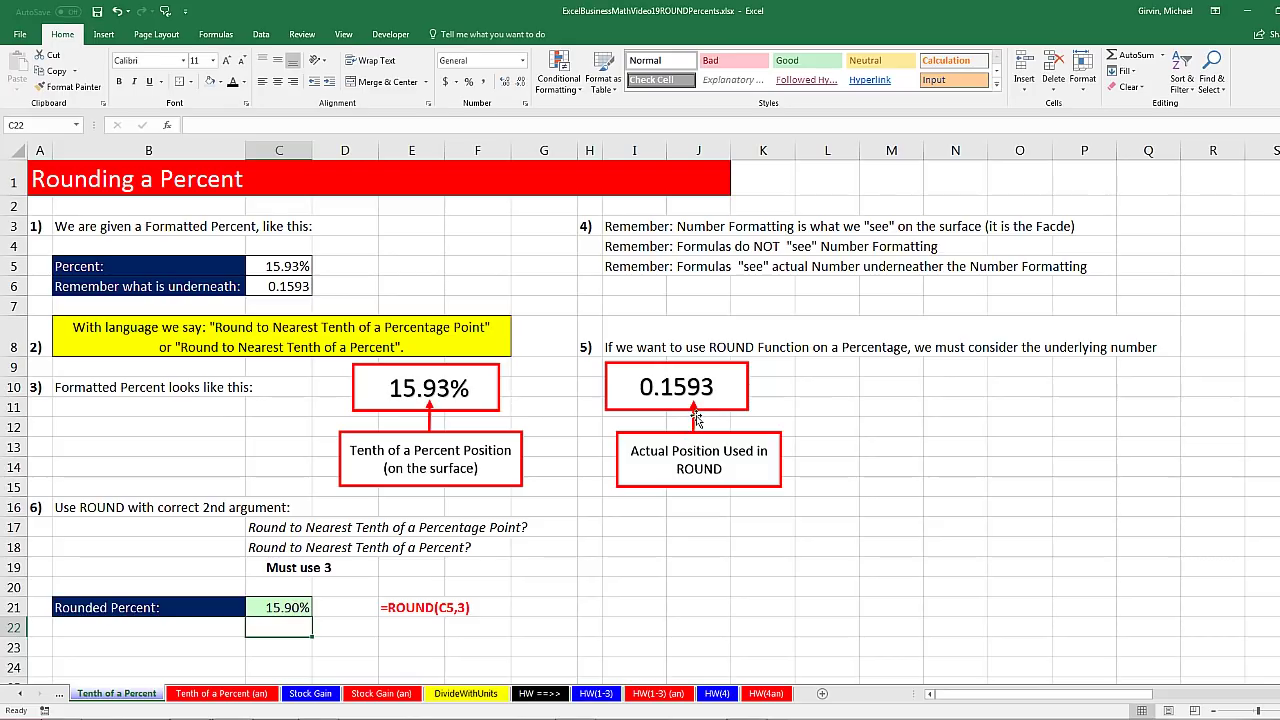
left_click(22, 694)
left_click(22, 694)
left_click(155, 693)
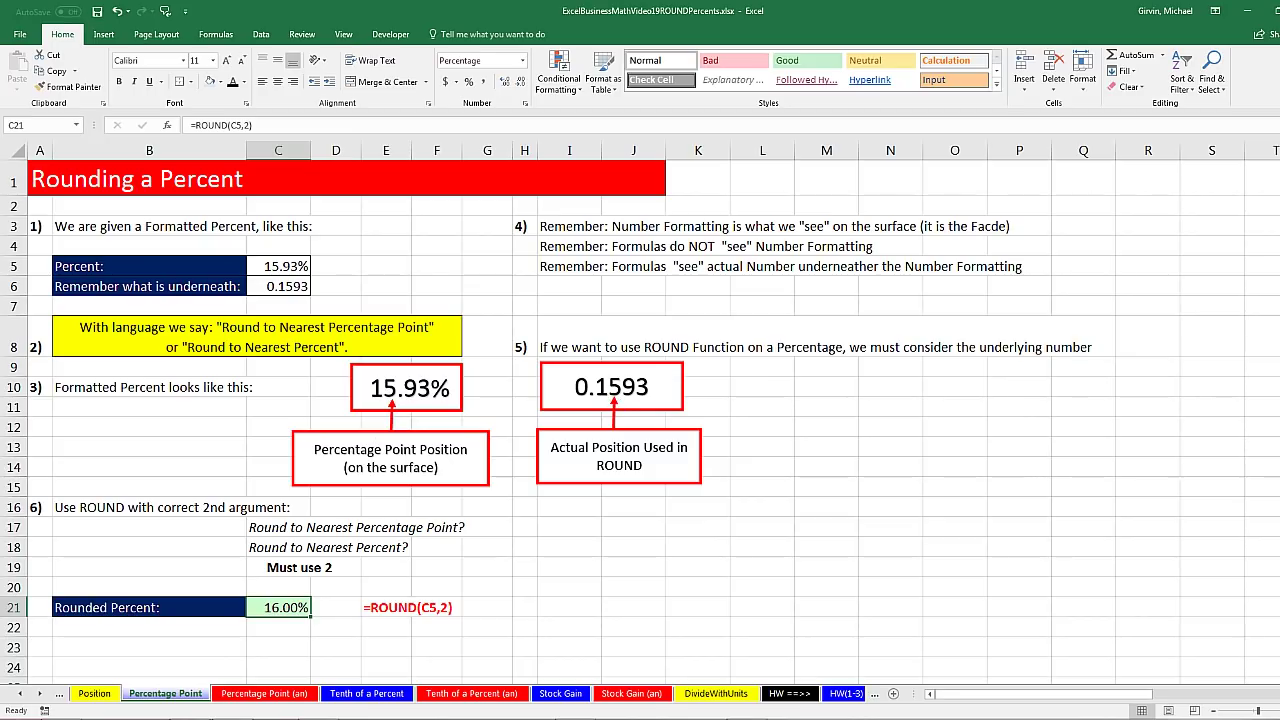
left_click(22, 694)
left_click(89, 693)
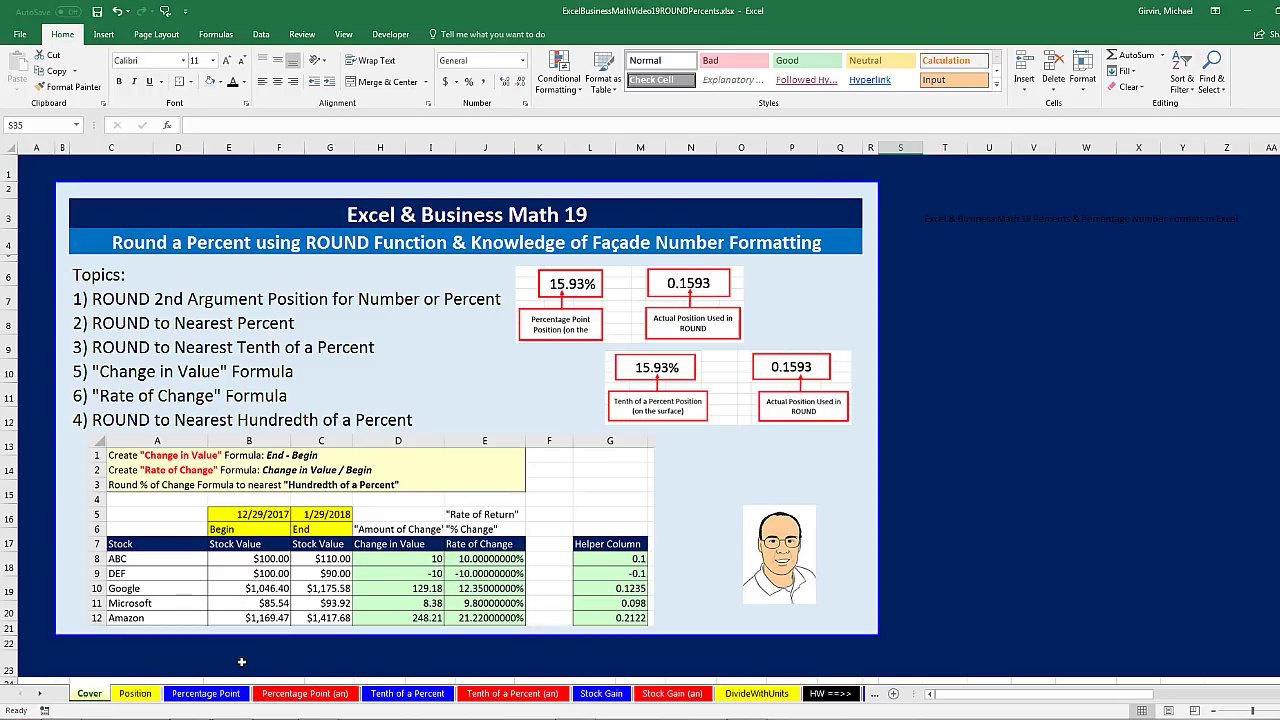